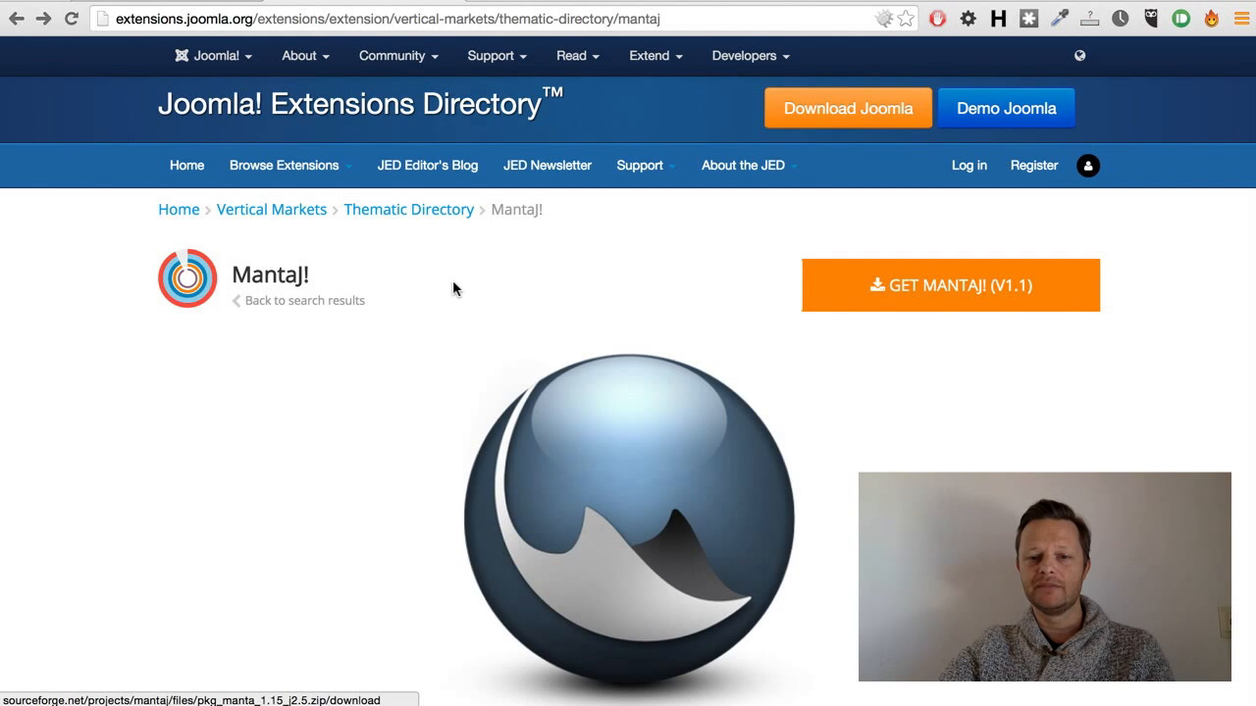
- Read through the MantaJ! introduction and details on its Joomla extension page
{"action": "scroll", "coordinate": [453, 285], "scroll_direction": "down", "scroll_amount": 5}
{"action": "scroll", "coordinate": [452, 282], "scroll_direction": "down", "scroll_amount": 1}
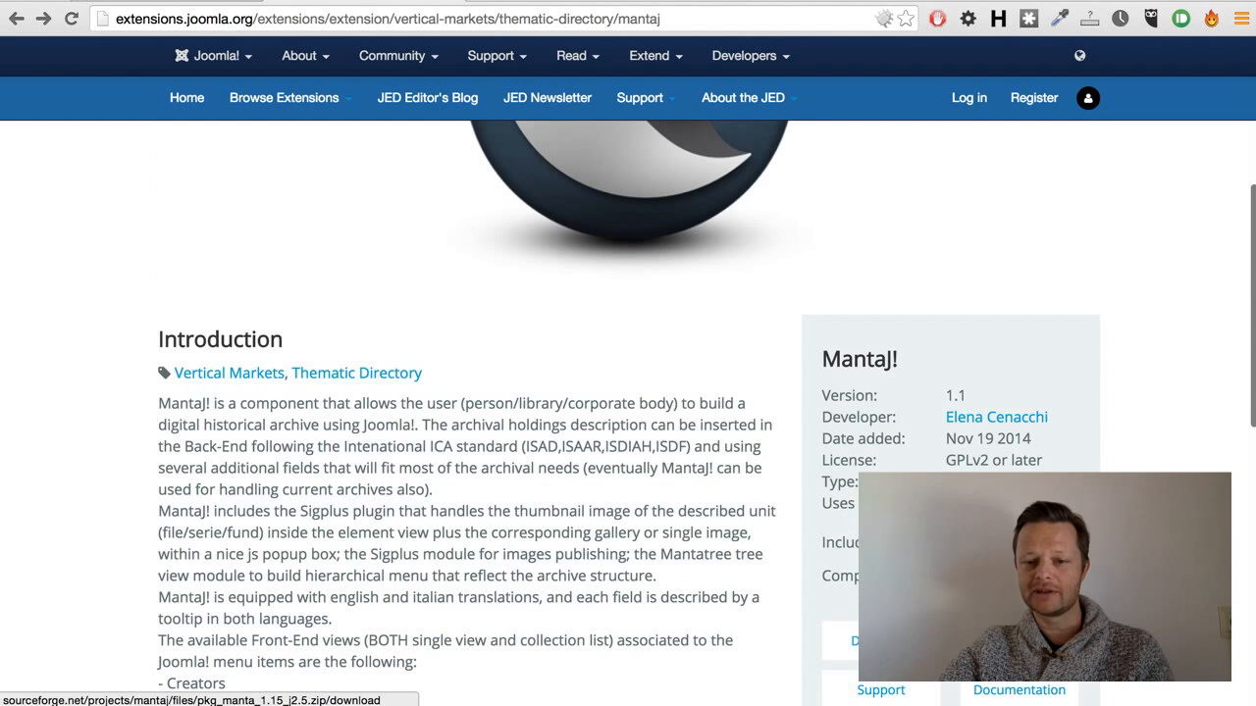
{"action": "scroll", "coordinate": [457, 333], "scroll_direction": "up", "scroll_amount": 1}
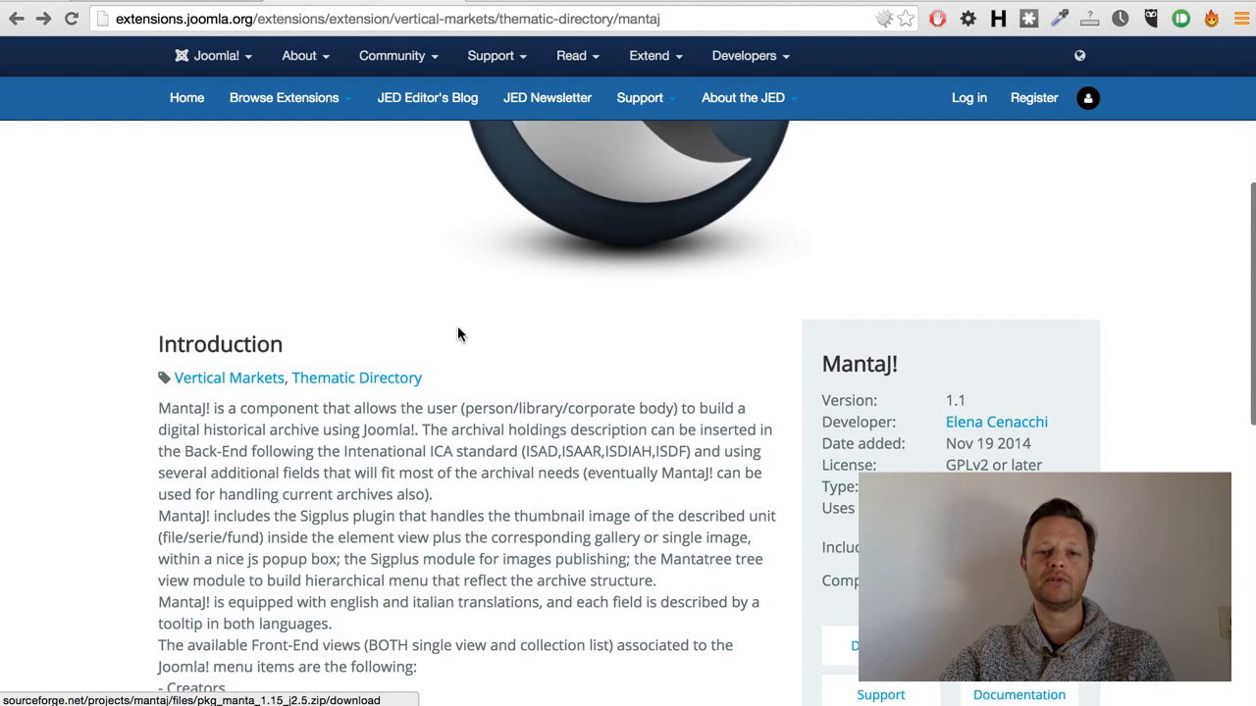
{"action": "scroll", "coordinate": [457, 334], "scroll_direction": "up", "scroll_amount": 5}
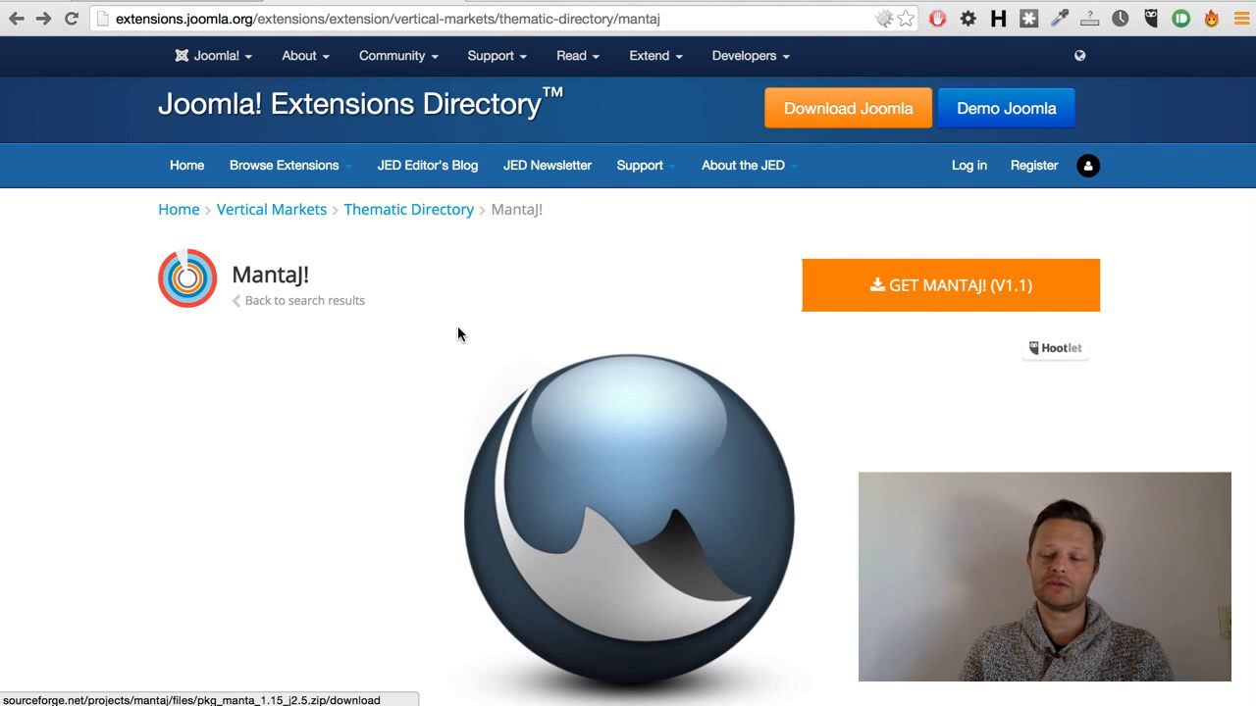
{"action": "left_click", "coordinate": [911, 304]}
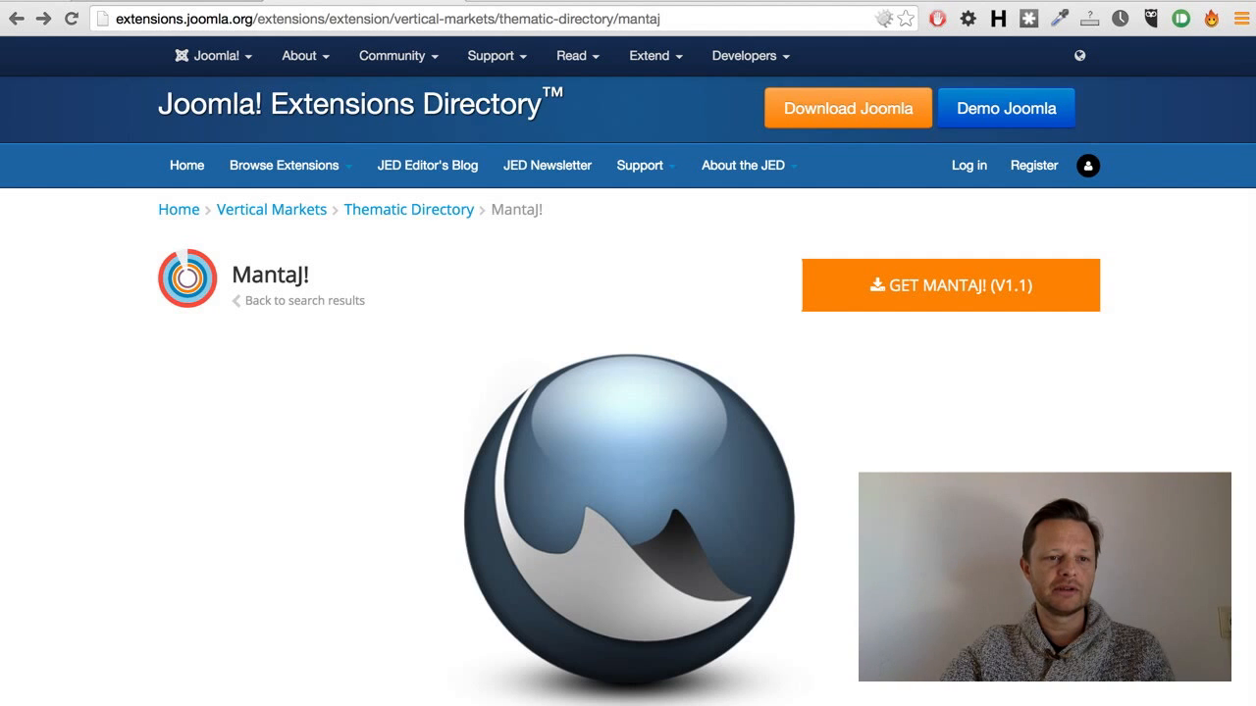
- Switch to Finder and open install.mysql.utf8.sql from the package's com_manta/admin/sql folder in a text editor
{"action": "key", "text": "super+Tab"}
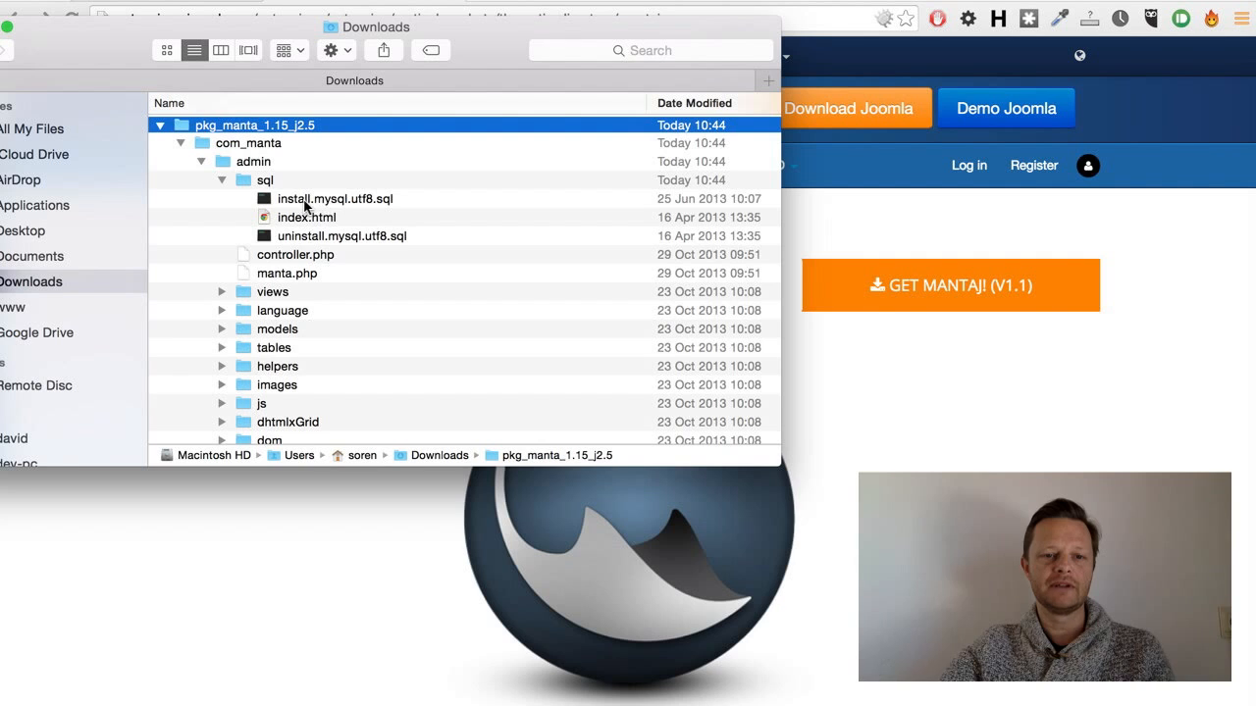
{"action": "right_click", "coordinate": [382, 205]}
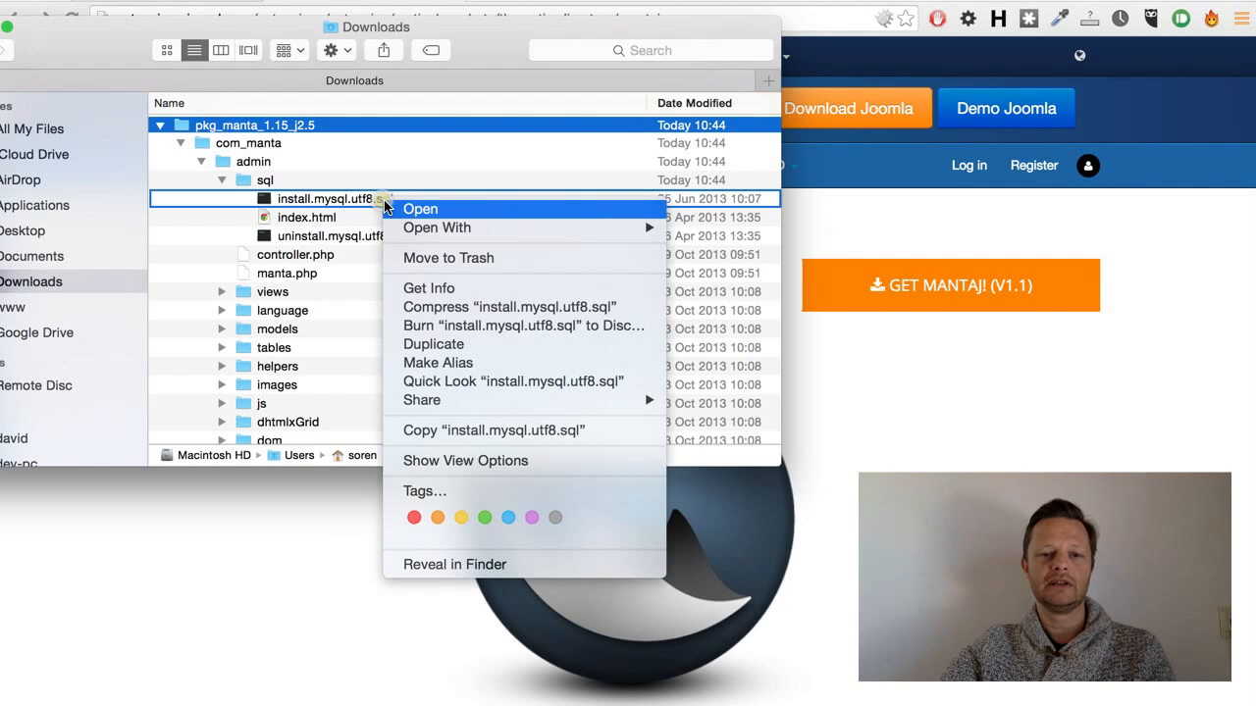
{"action": "mouse_move", "coordinate": [493, 232]}
{"action": "left_click", "coordinate": [731, 229]}
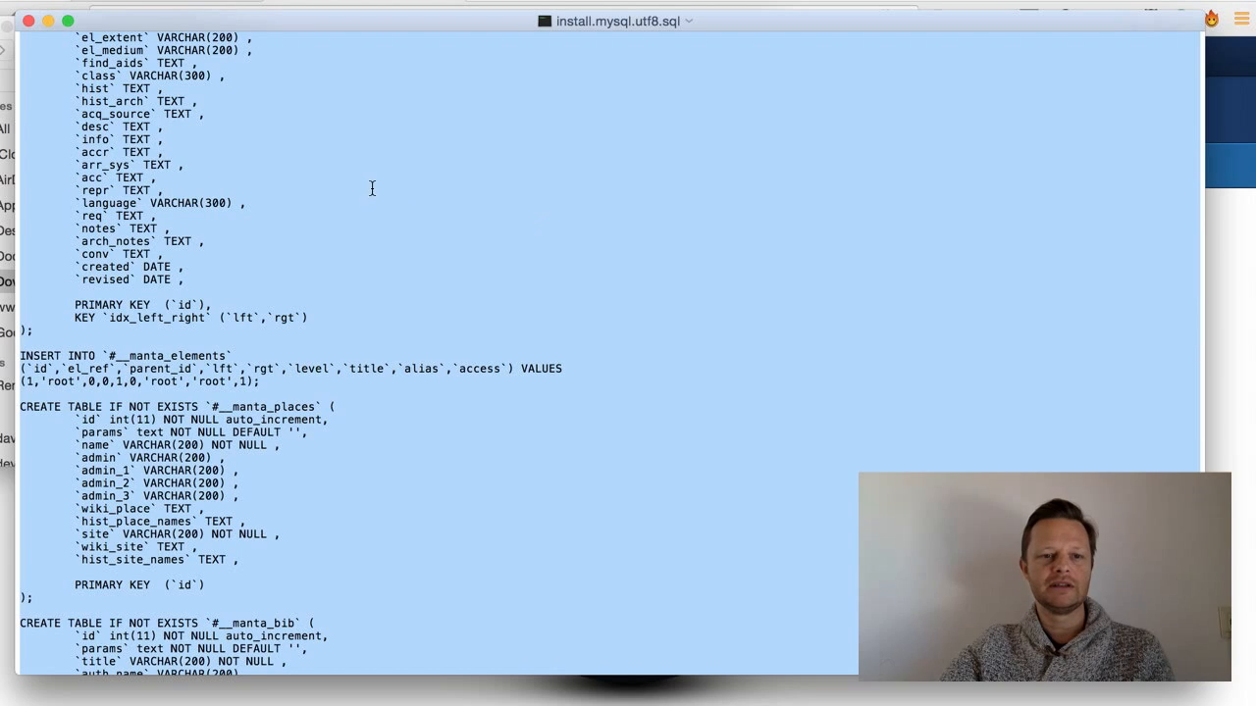
- Examine the table definitions in the install SQL script, including the elements, places, bib, registry and relations tables
{"action": "left_click", "coordinate": [372, 189]}
{"action": "scroll", "coordinate": [669, 259], "scroll_direction": "up", "scroll_amount": 12}
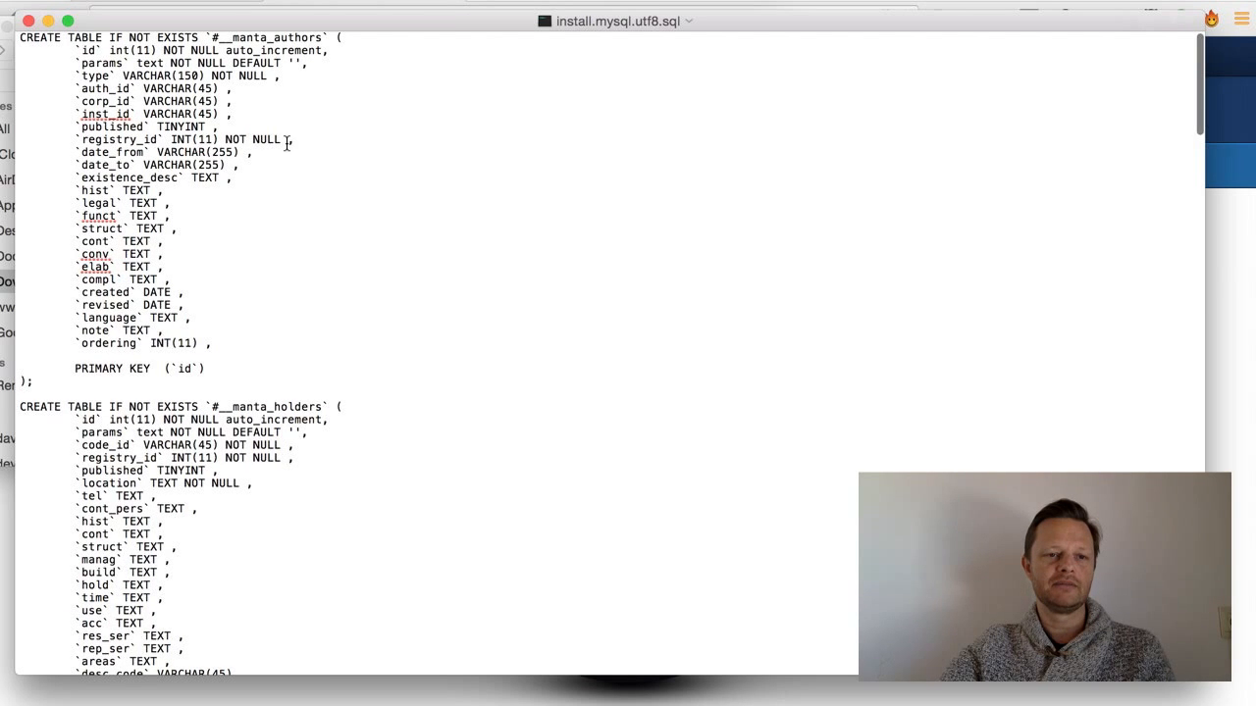
{"action": "scroll", "coordinate": [289, 147], "scroll_direction": "down", "scroll_amount": 5}
{"action": "scroll", "coordinate": [292, 159], "scroll_direction": "down", "scroll_amount": 15}
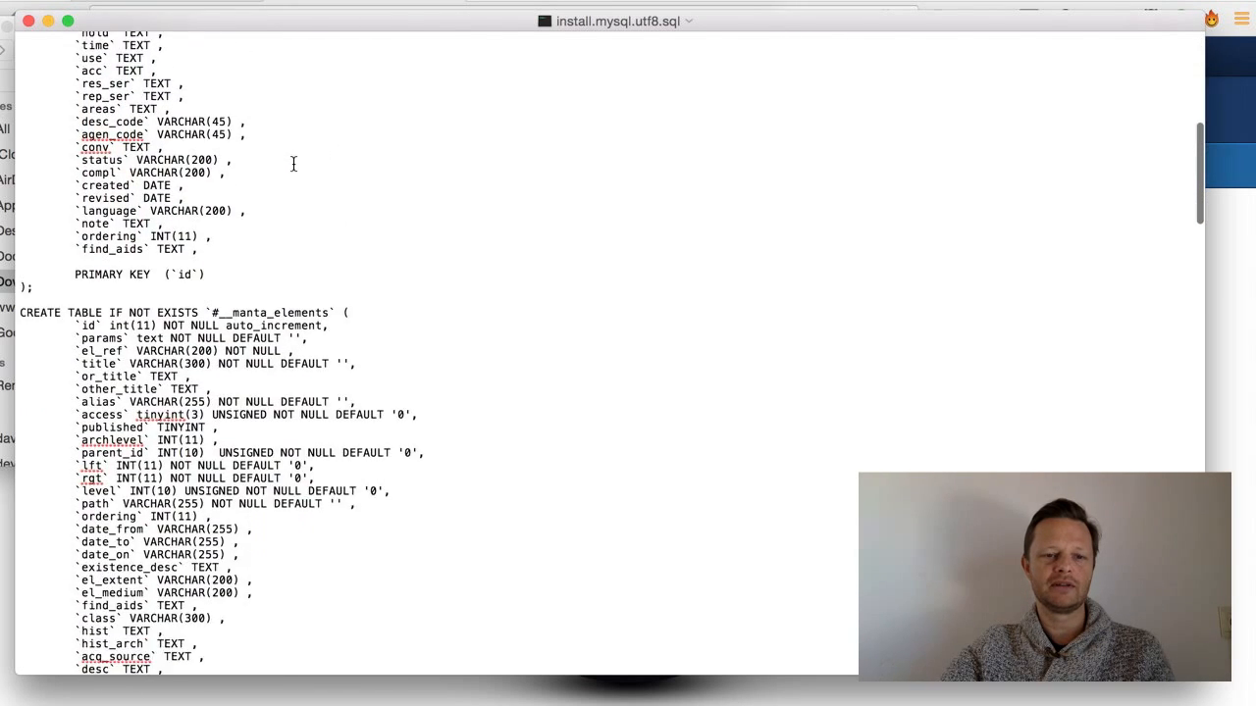
{"action": "scroll", "coordinate": [293, 167], "scroll_direction": "down", "scroll_amount": 20}
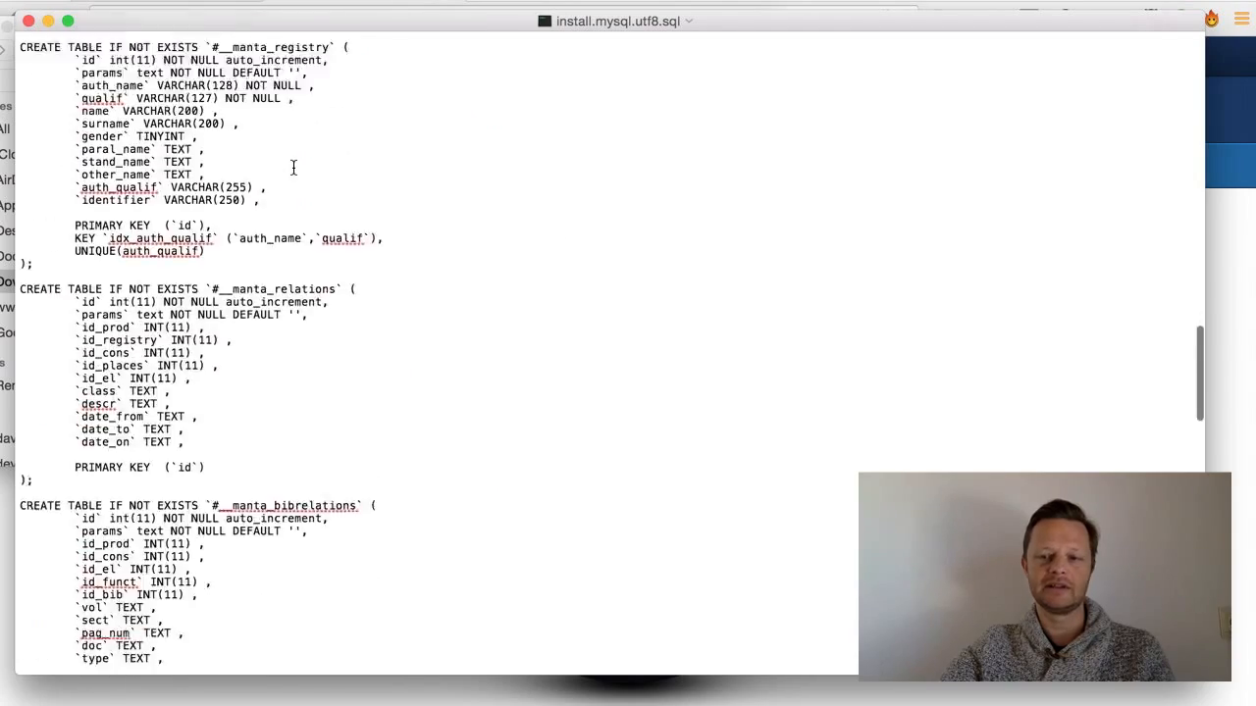
{"action": "scroll", "coordinate": [292, 167], "scroll_direction": "up", "scroll_amount": 20}
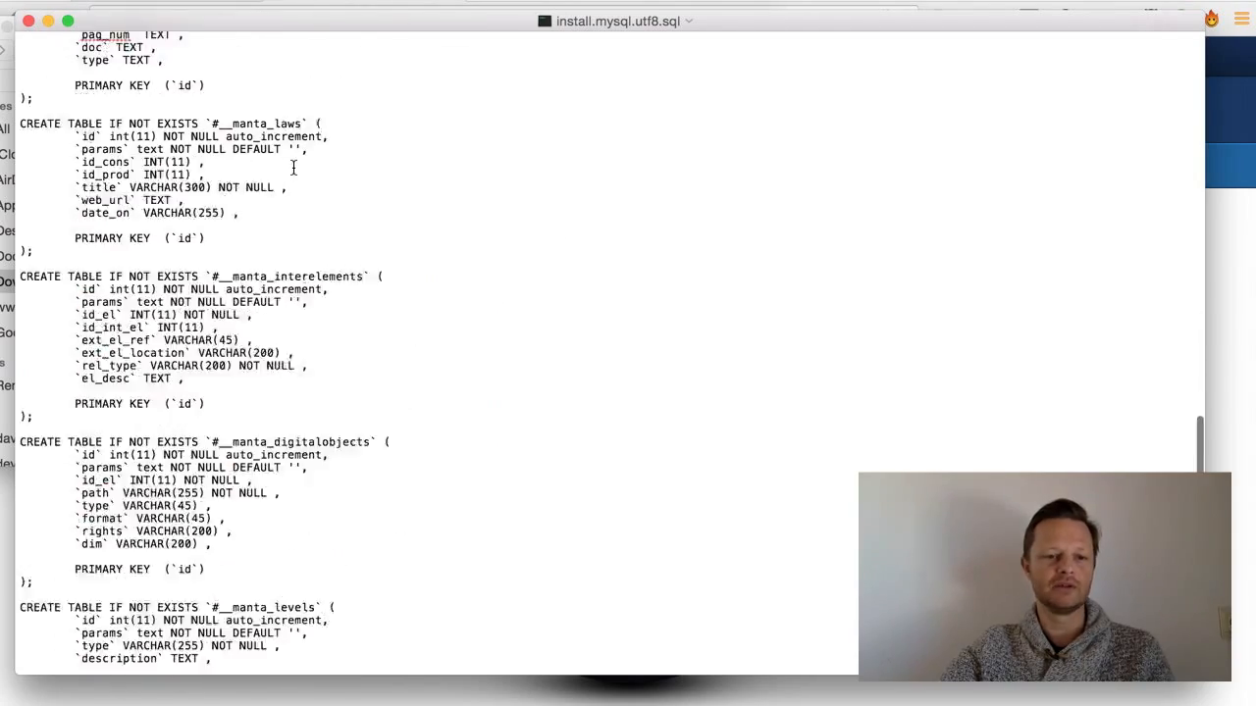
{"action": "scroll", "coordinate": [292, 166], "scroll_direction": "up", "scroll_amount": 8}
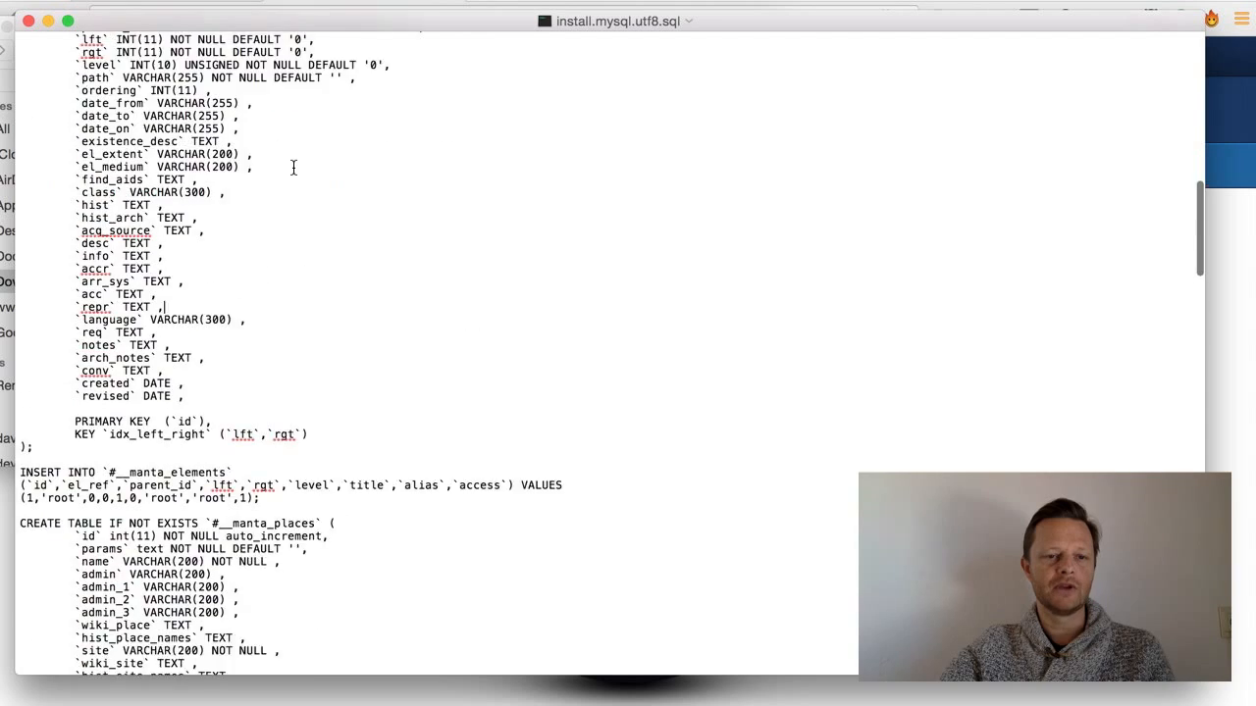
{"action": "scroll", "coordinate": [293, 166], "scroll_direction": "down", "scroll_amount": 5}
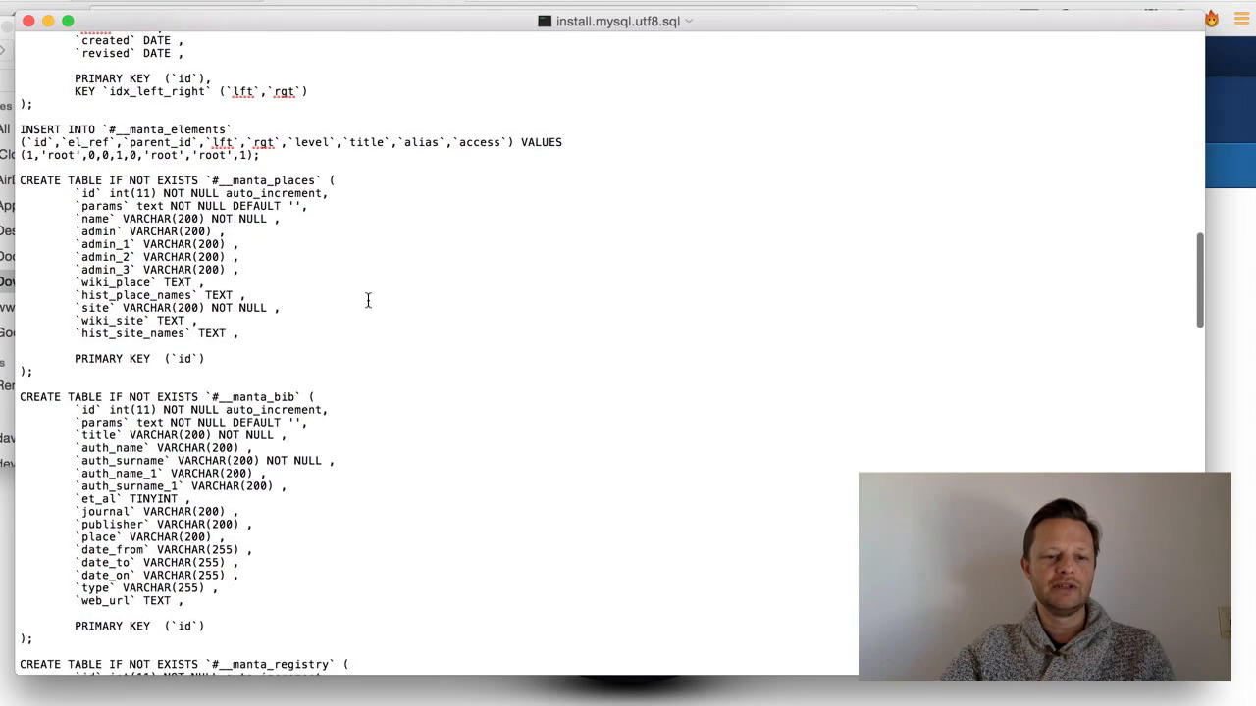
{"action": "scroll", "coordinate": [368, 301], "scroll_direction": "down", "scroll_amount": 5}
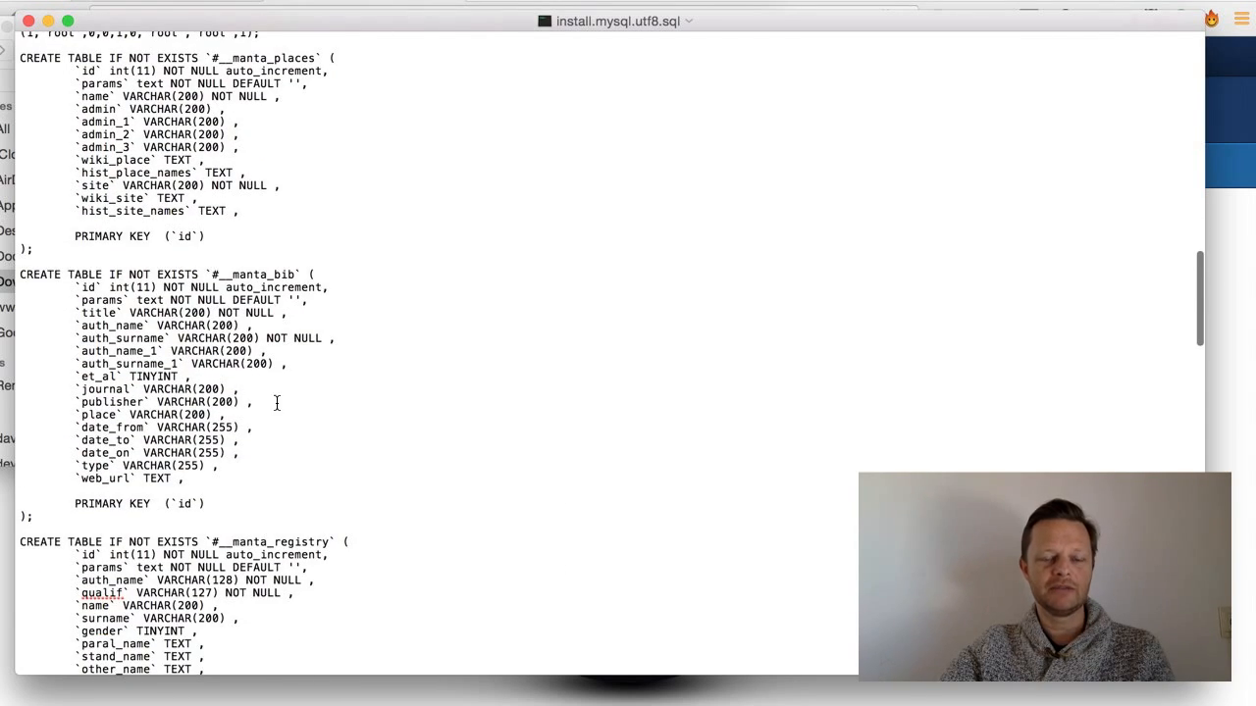
{"action": "scroll", "coordinate": [281, 397], "scroll_direction": "down", "scroll_amount": 12}
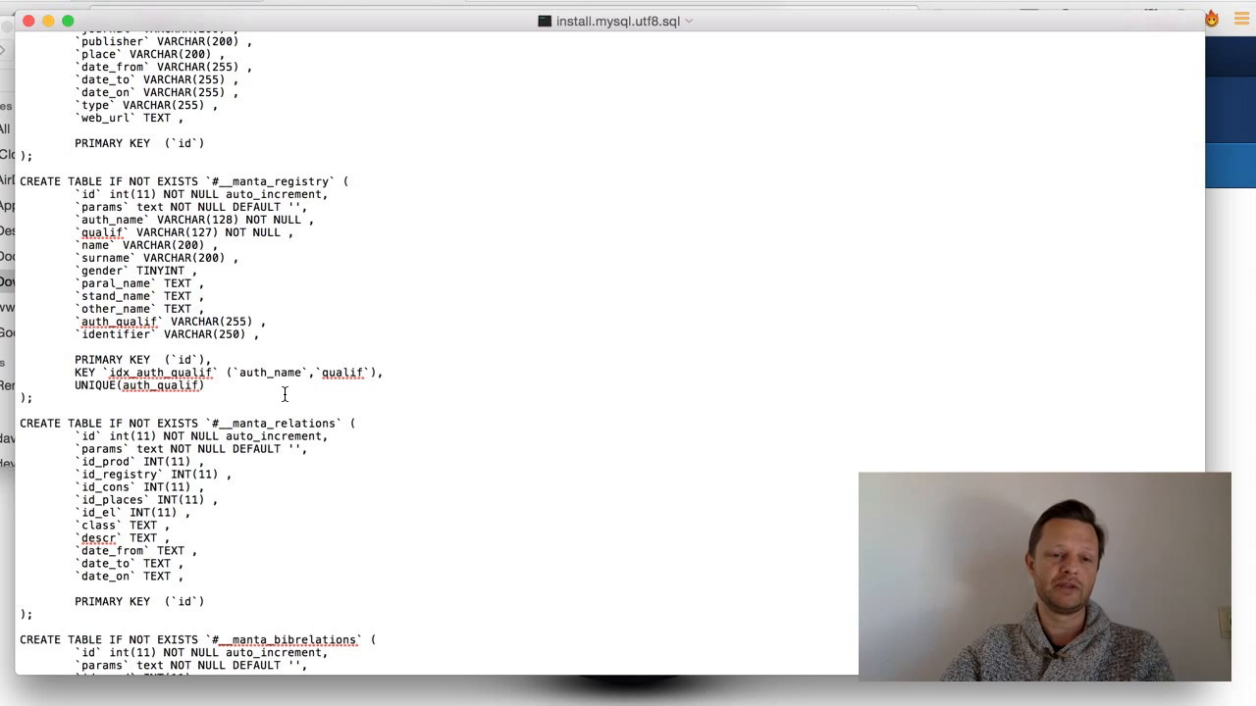
{"action": "scroll", "coordinate": [419, 395], "scroll_direction": "up", "scroll_amount": 8}
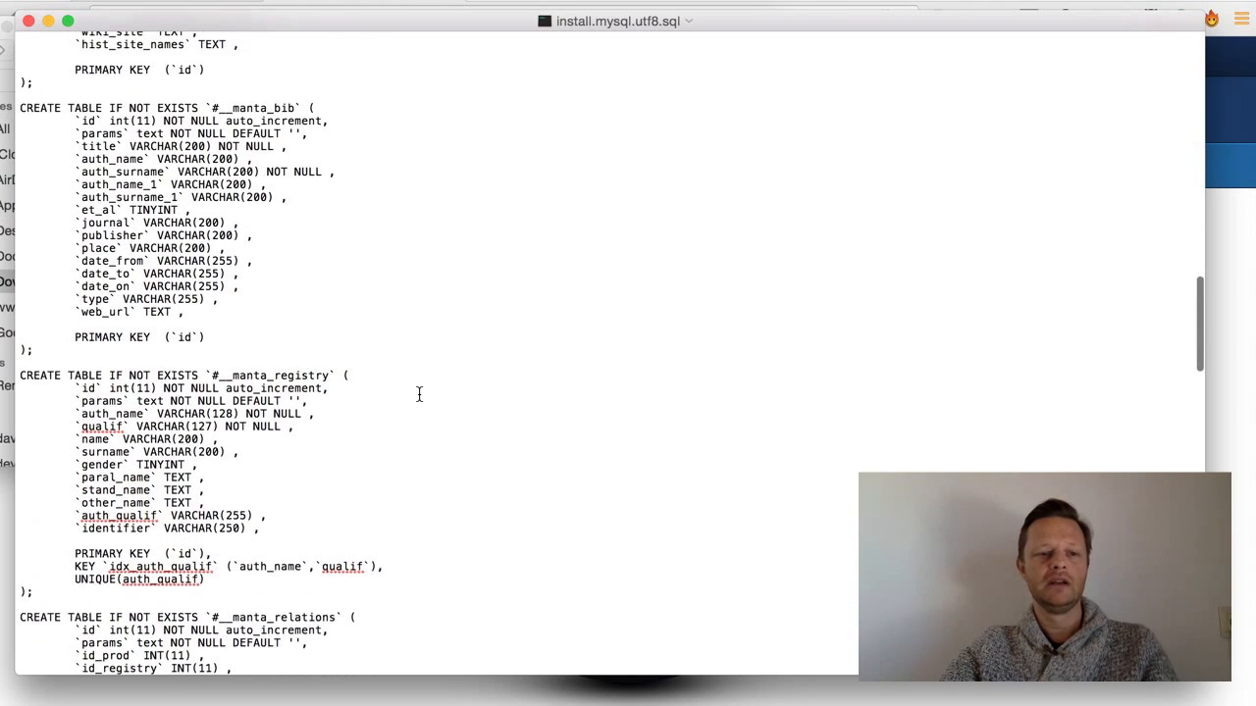
{"action": "scroll", "coordinate": [419, 395], "scroll_direction": "up", "scroll_amount": 10}
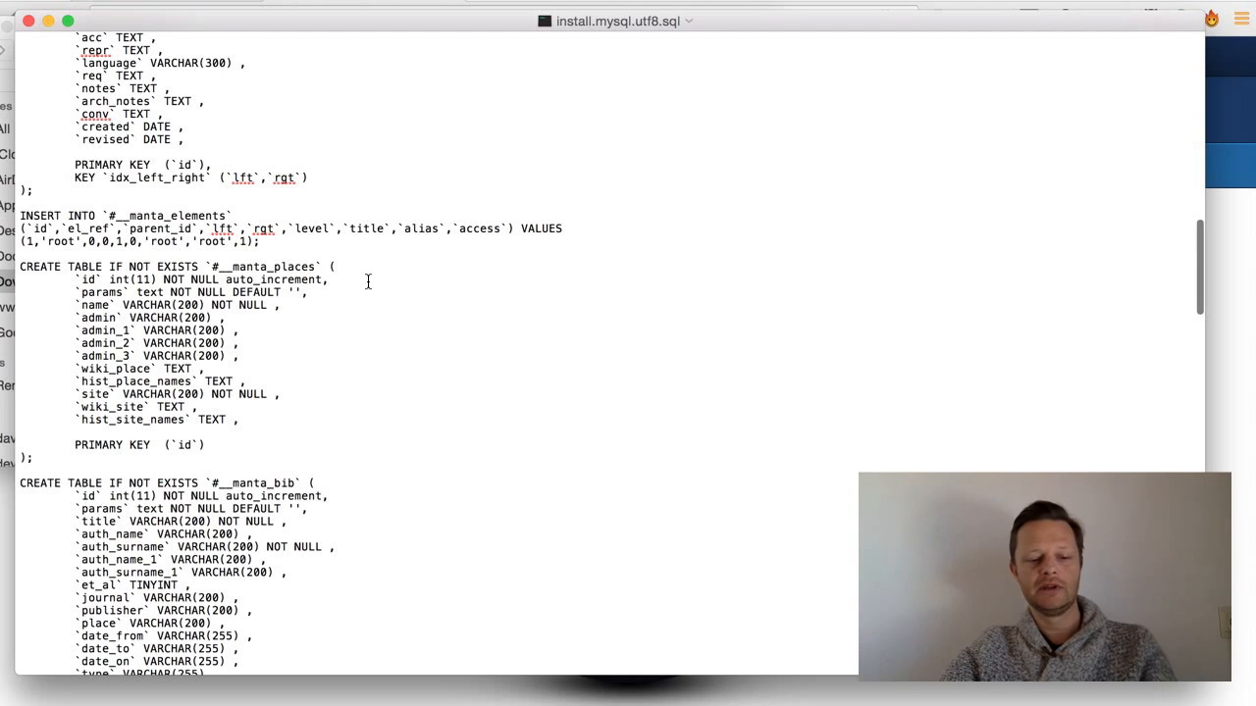
- Copy the entire contents of the install SQL script
{"action": "key", "text": "super+a"}
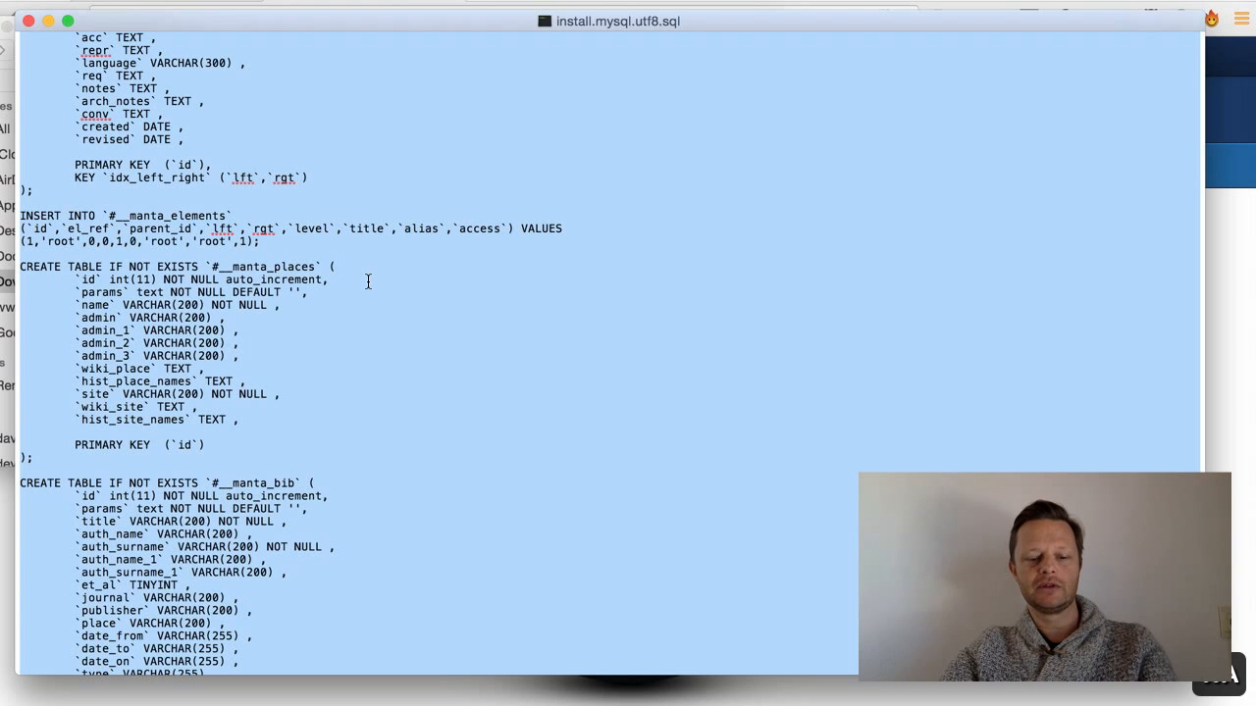
{"action": "key", "text": "super+c"}
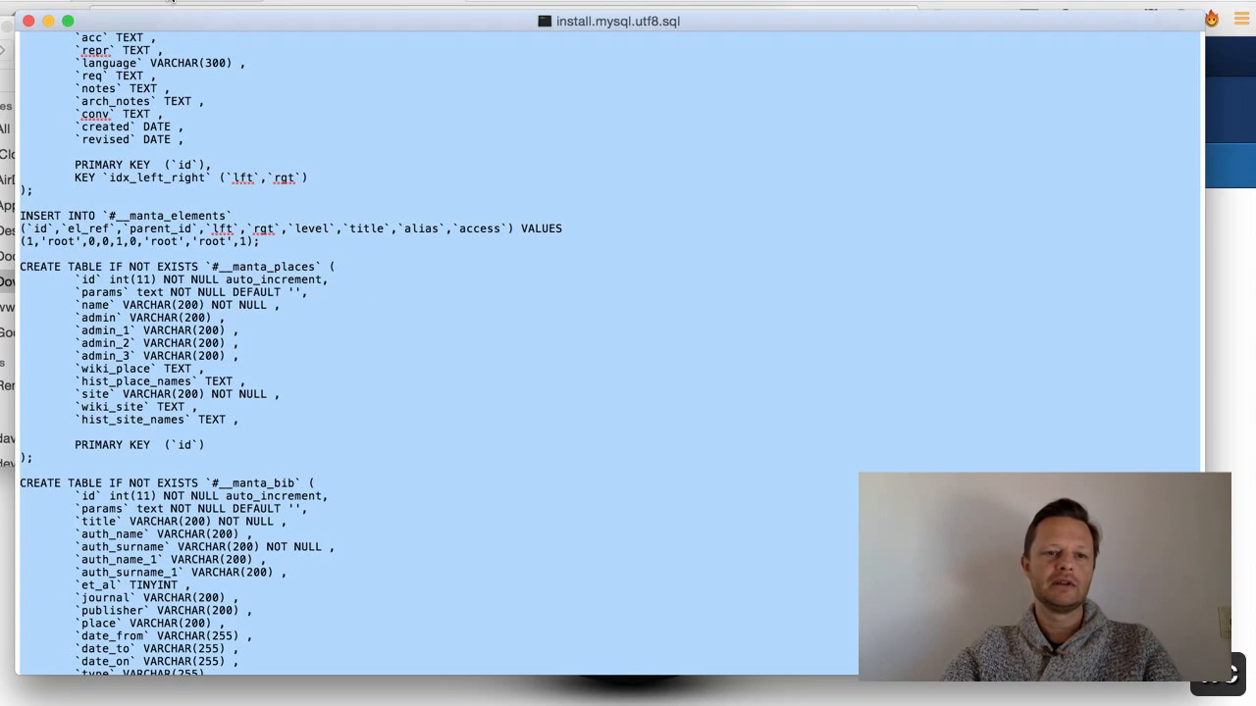
- Switch to the Component Creator site in the browser and sign in with Facebook
{"action": "left_click", "coordinate": [162, 1]}
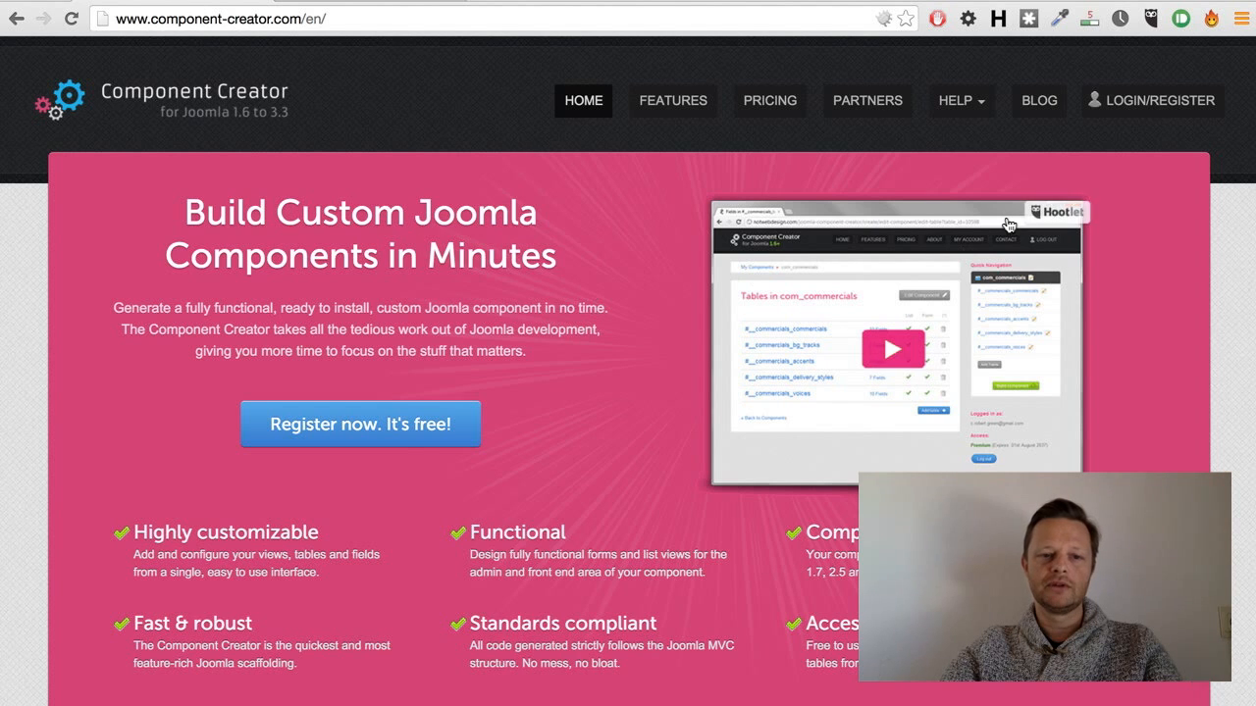
{"action": "left_click", "coordinate": [1167, 111]}
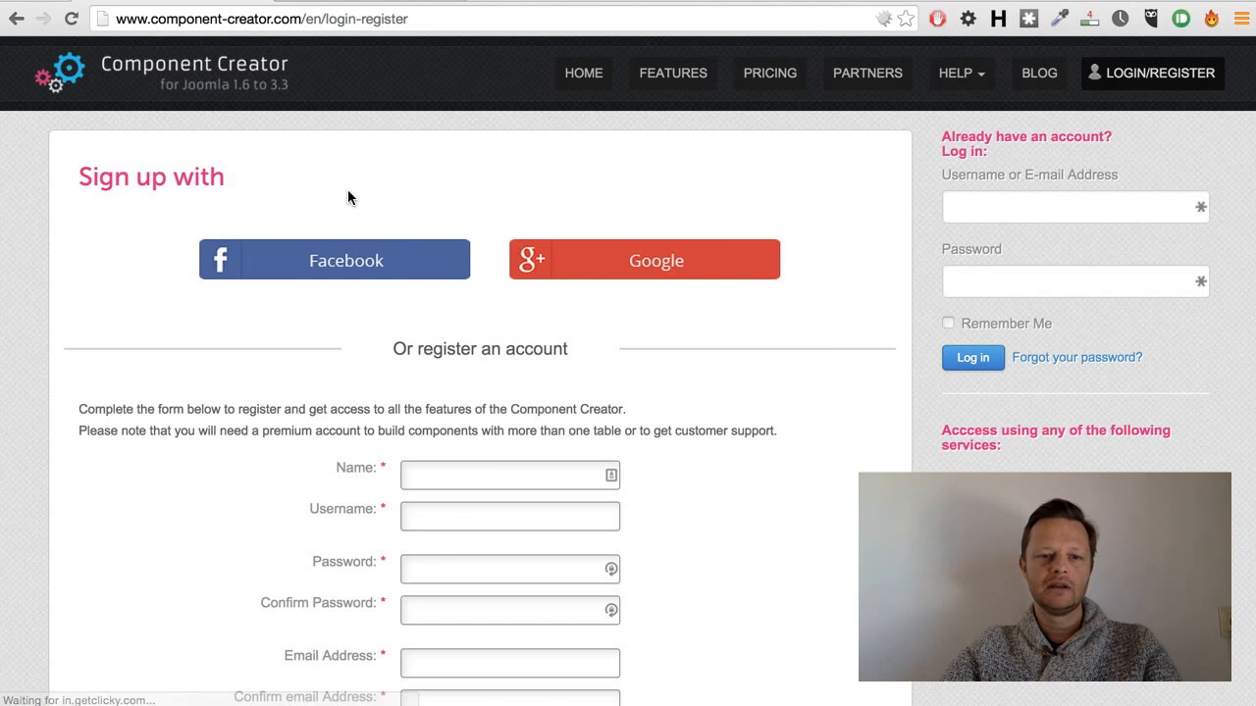
{"action": "left_click", "coordinate": [365, 259]}
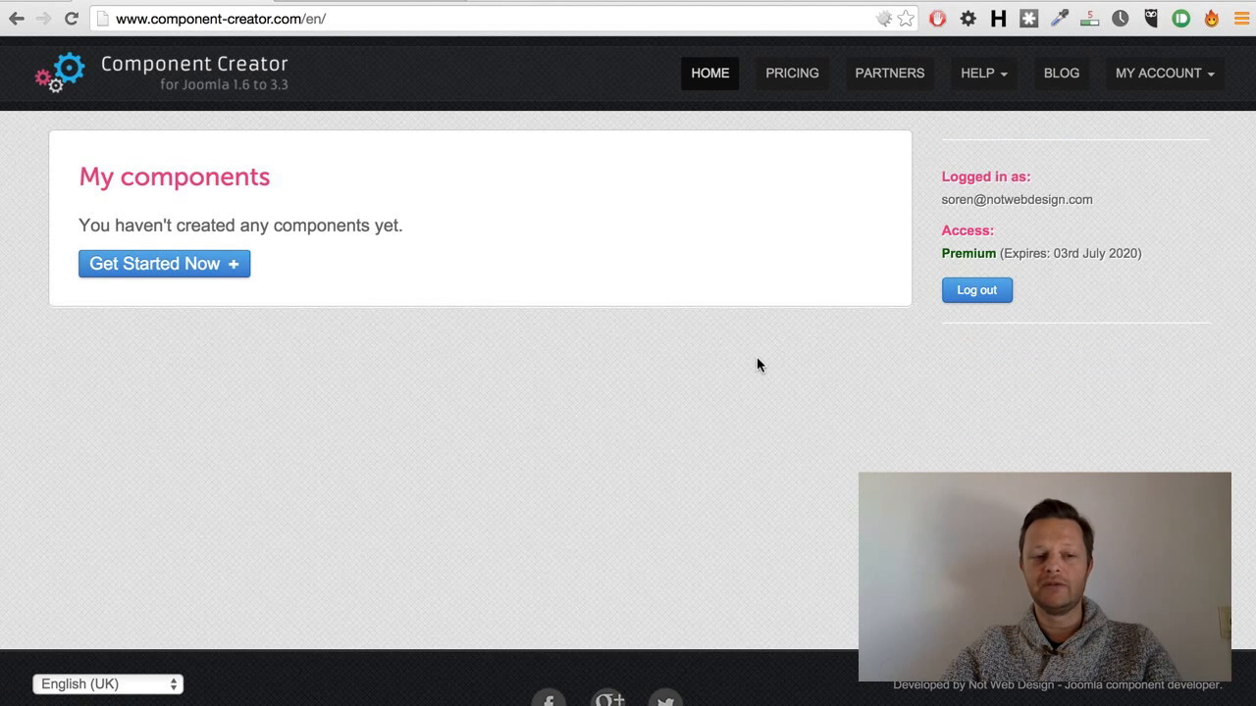
- Start a new component named com_mantaj with the display name Mantaj, checking the extension page for the spelling
{"action": "left_click", "coordinate": [168, 262]}
{"action": "left_click", "coordinate": [467, 295]}
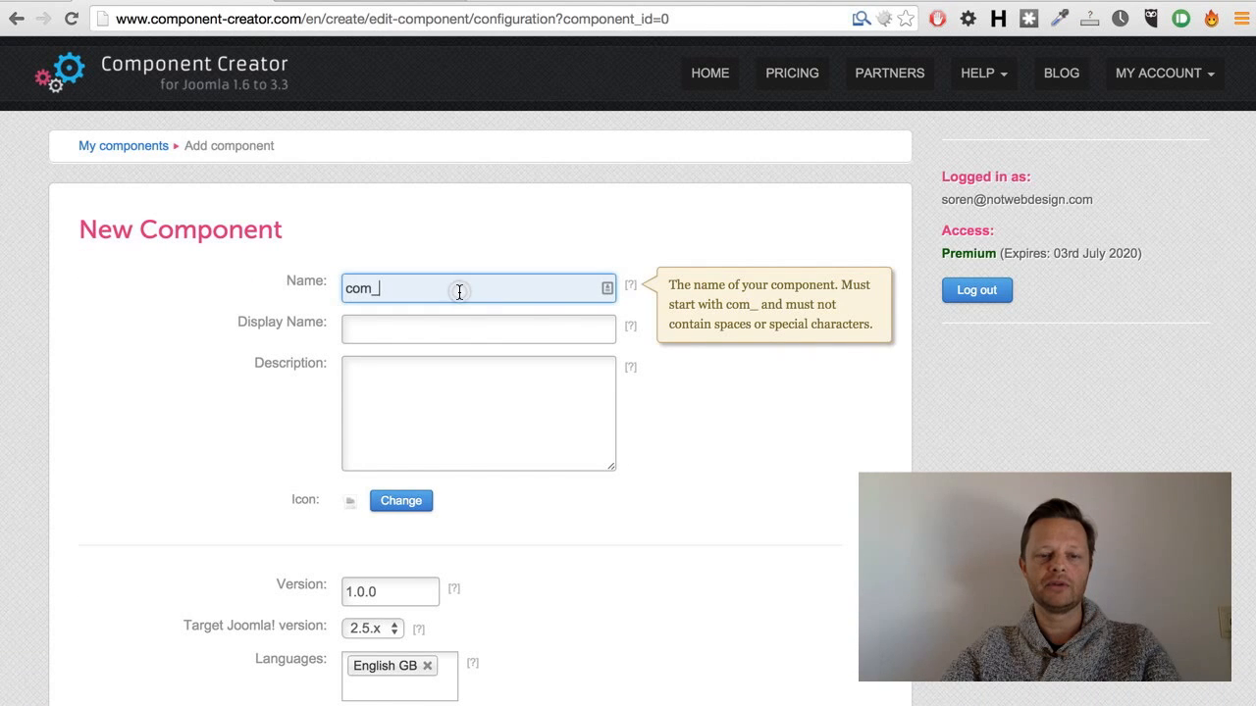
{"action": "left_click", "coordinate": [360, 4]}
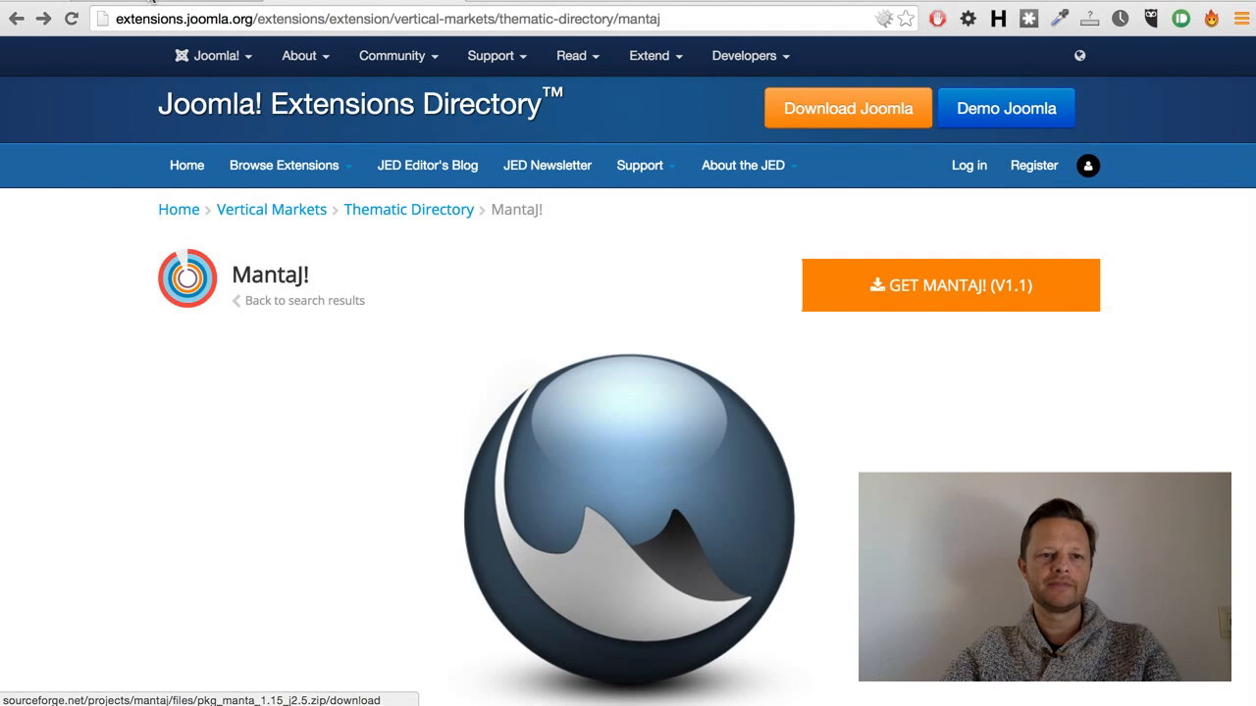
{"action": "left_click", "coordinate": [152, 4]}
{"action": "type", "text": "m"}
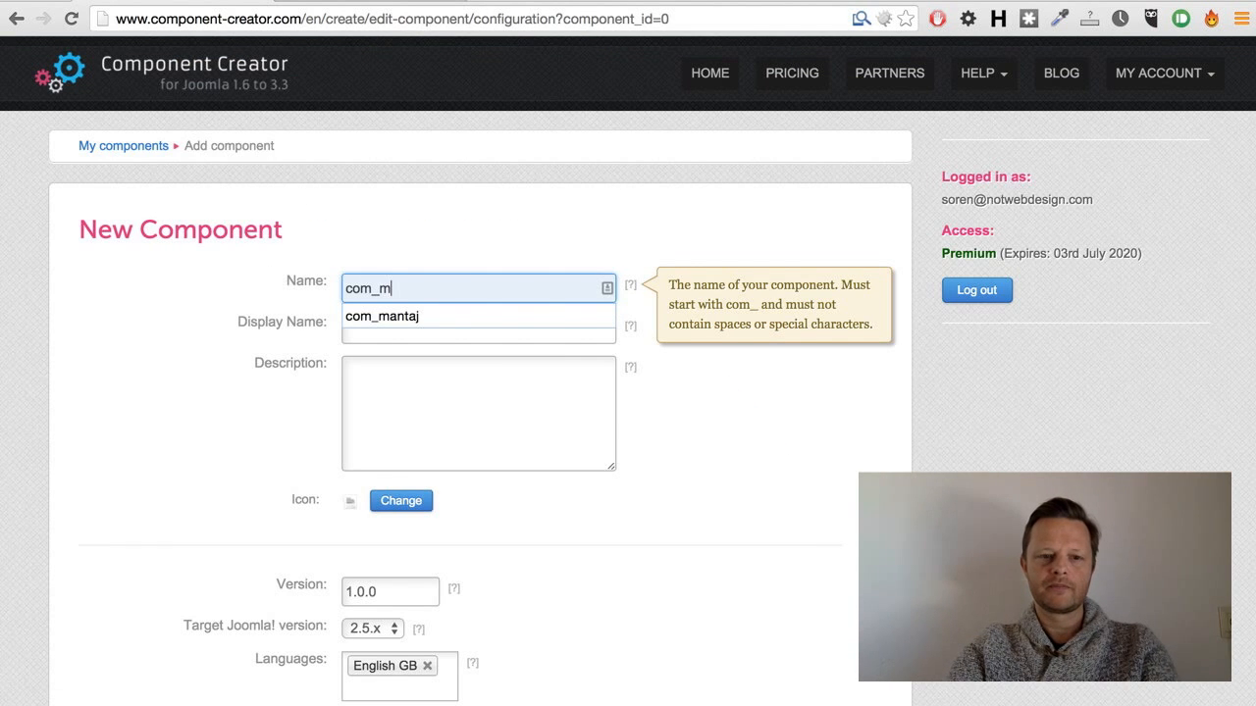
{"action": "type", "text": "antaj"}
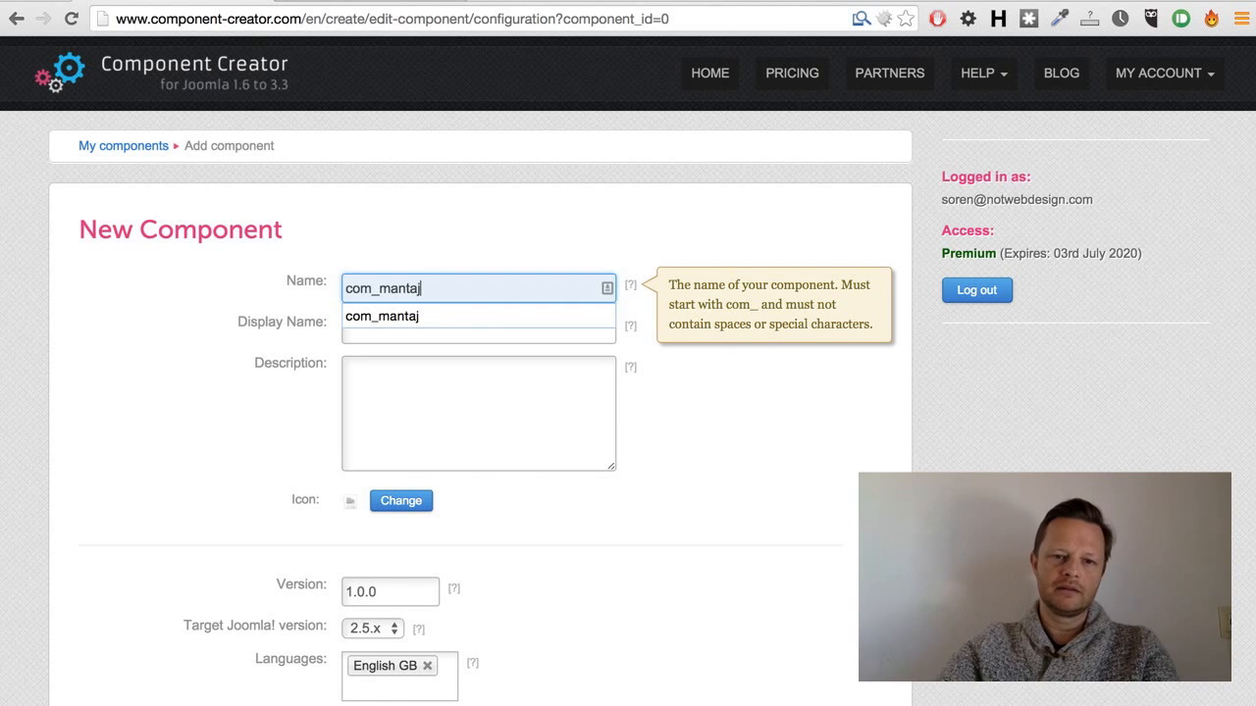
{"action": "key", "text": "Tab"}
{"action": "key", "text": "Tab"}
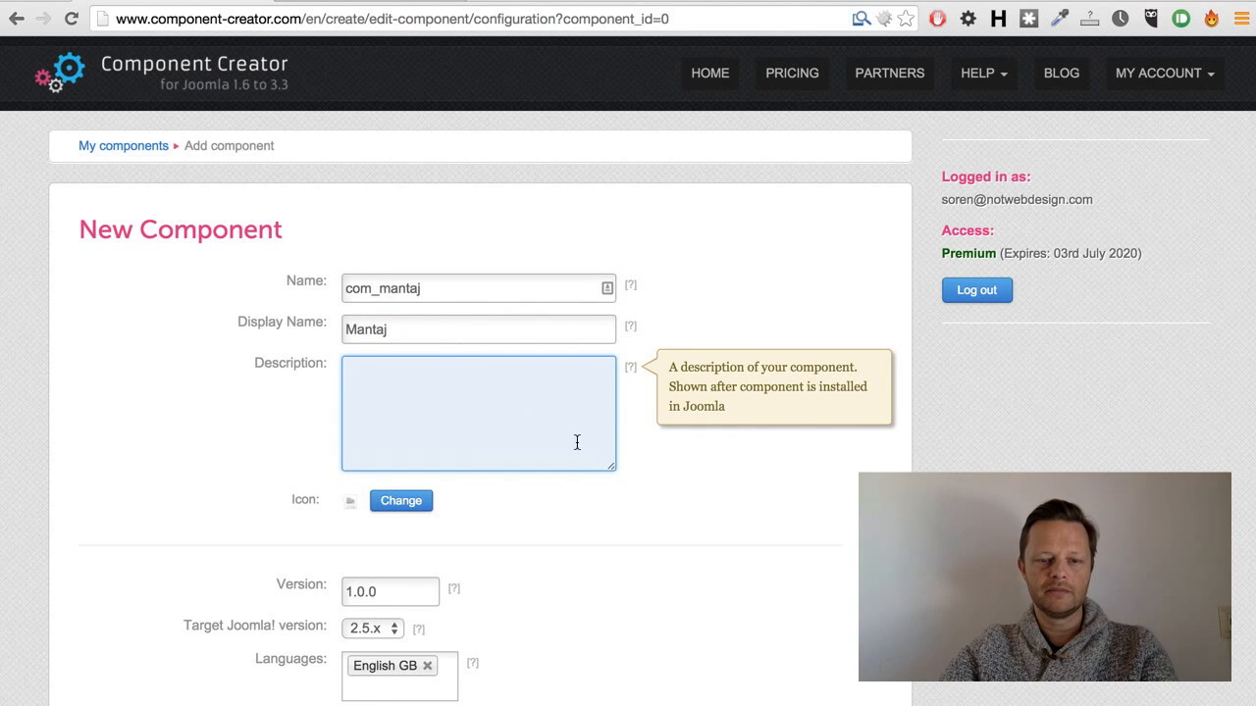
- Set the new component's target Joomla! version to 3.x.x
{"action": "scroll", "coordinate": [579, 457], "scroll_direction": "down", "scroll_amount": 2}
{"action": "scroll", "coordinate": [584, 469], "scroll_direction": "down", "scroll_amount": 3}
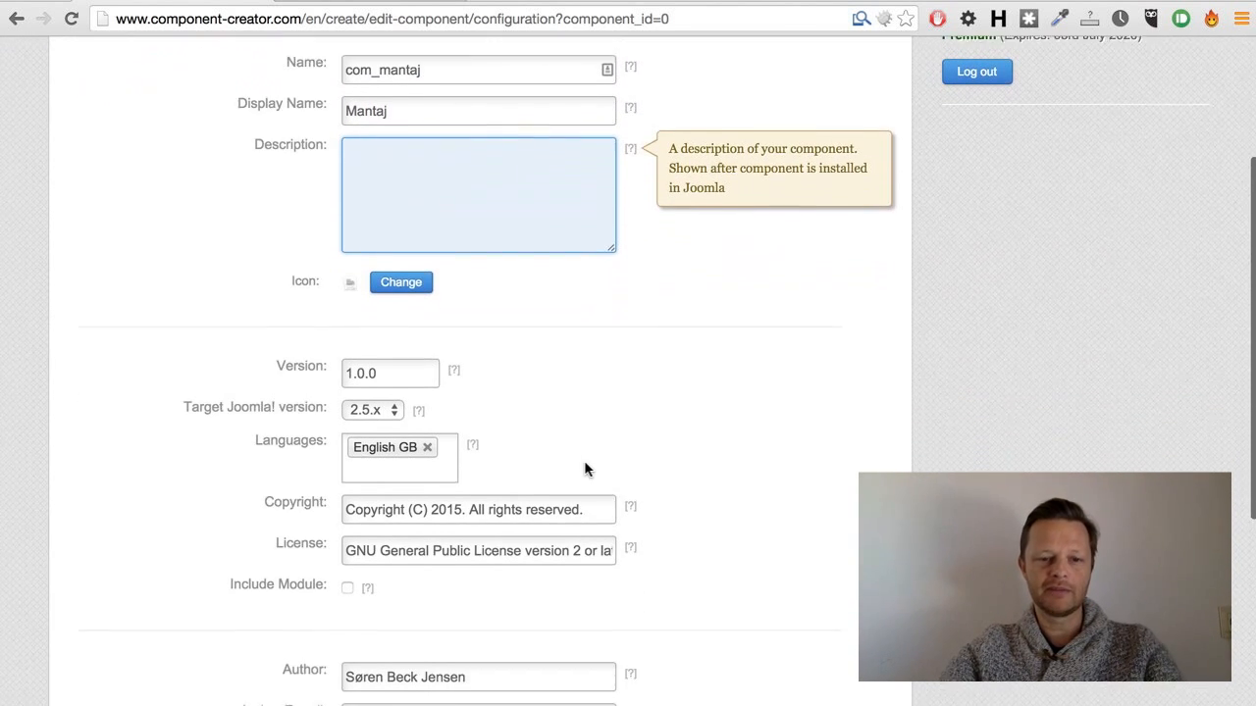
{"action": "left_click", "coordinate": [382, 387]}
{"action": "left_click", "coordinate": [381, 404]}
{"action": "scroll", "coordinate": [684, 319], "scroll_direction": "up", "scroll_amount": 1}
{"action": "scroll", "coordinate": [684, 321], "scroll_direction": "up", "scroll_amount": 5}
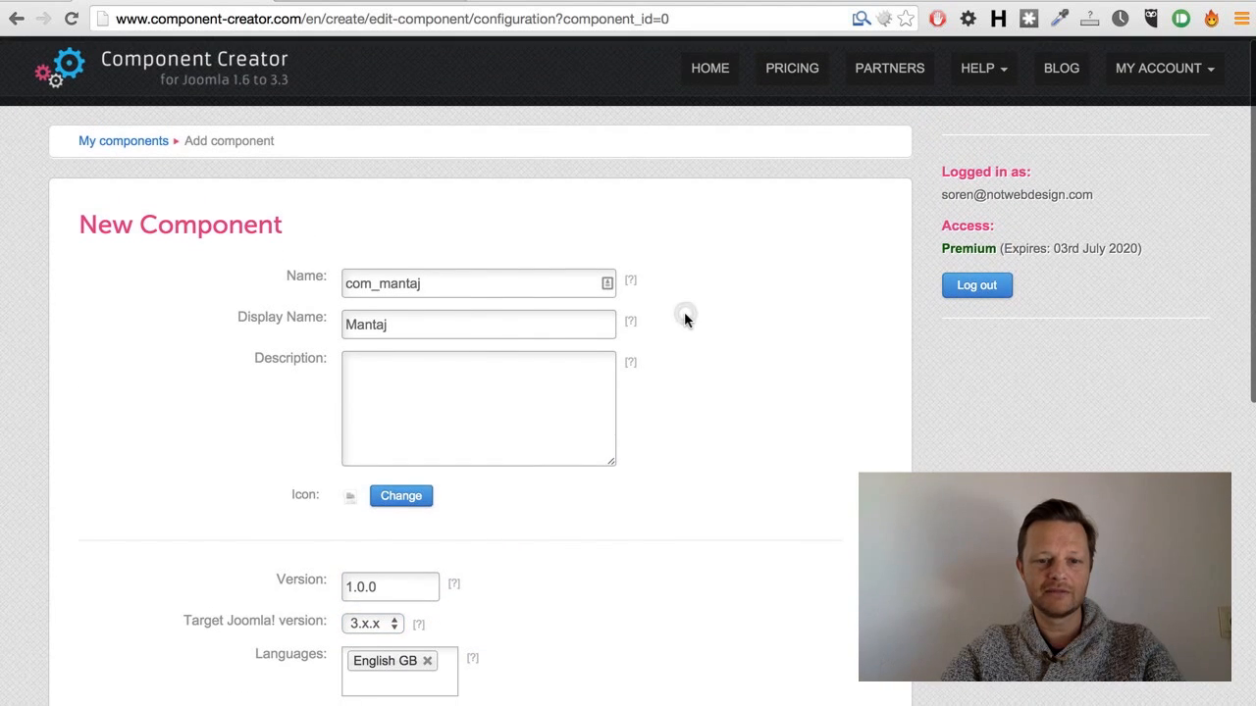
- Review the remaining component settings, keep 3.x.x as the target version and save the component
{"action": "scroll", "coordinate": [684, 321], "scroll_direction": "down", "scroll_amount": 7}
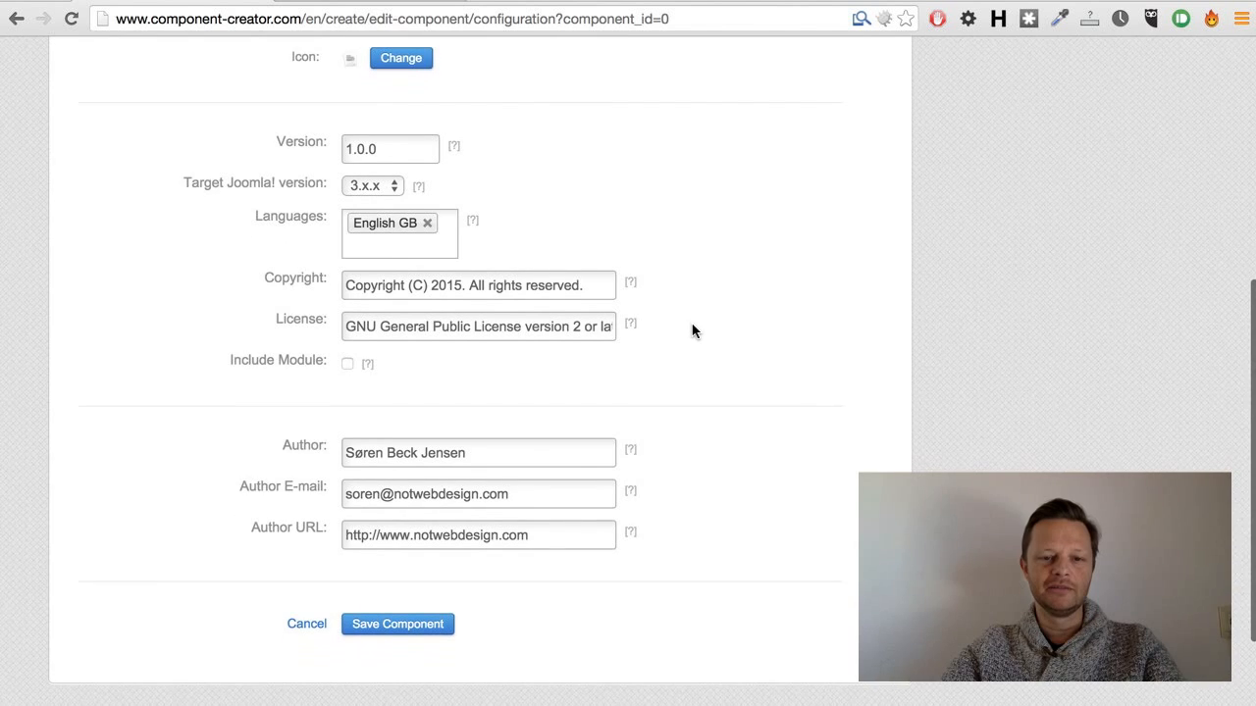
{"action": "scroll", "coordinate": [695, 328], "scroll_direction": "up", "scroll_amount": 5}
{"action": "scroll", "coordinate": [695, 334], "scroll_direction": "down", "scroll_amount": 5}
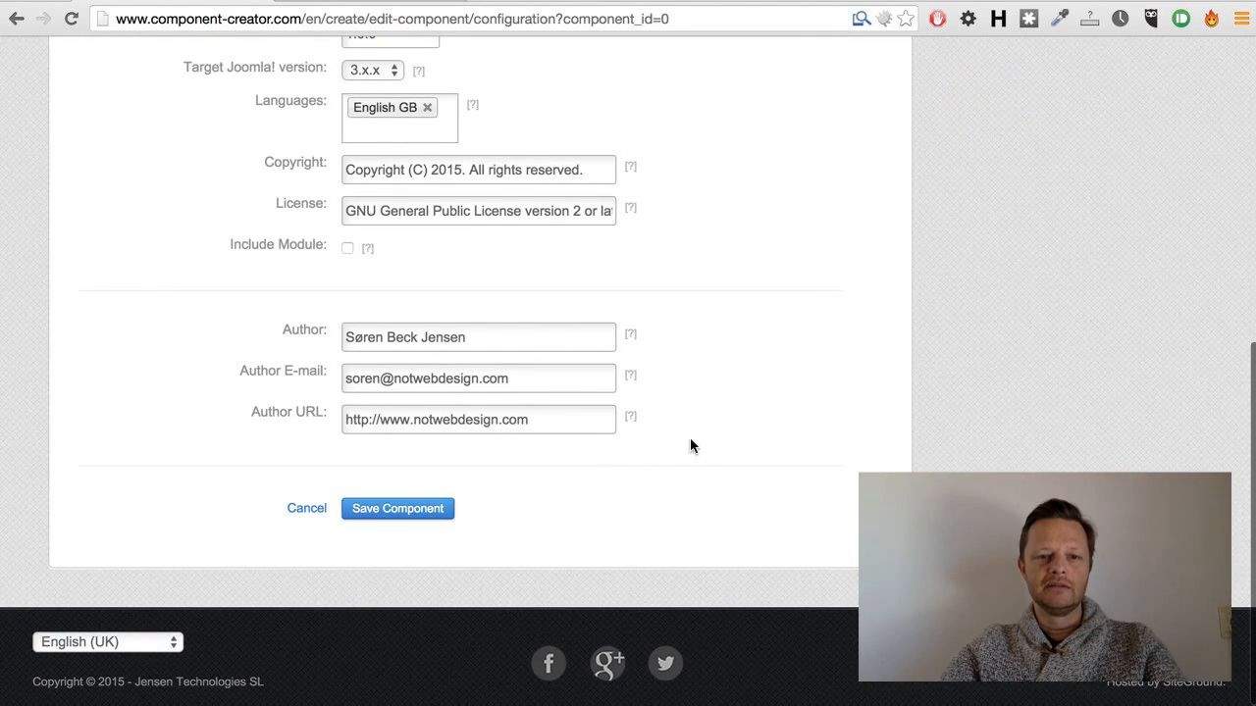
{"action": "right_click", "coordinate": [719, 286]}
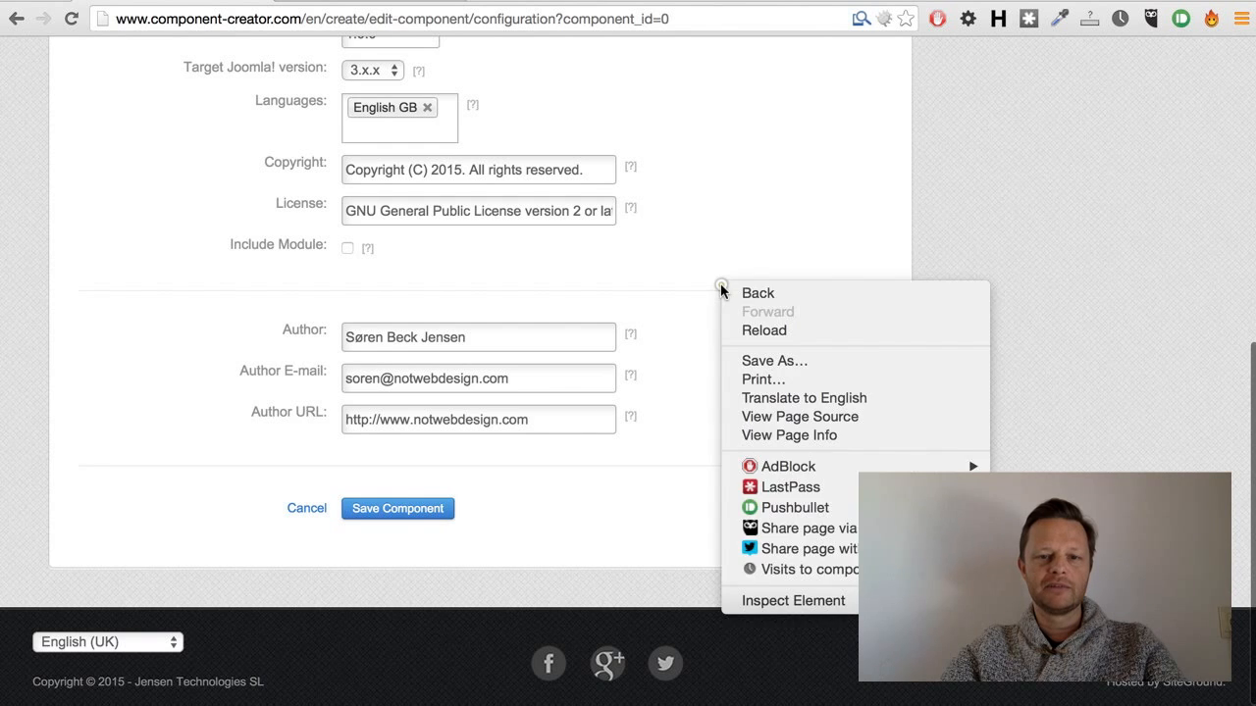
{"action": "left_click", "coordinate": [710, 196]}
{"action": "left_click", "coordinate": [367, 75]}
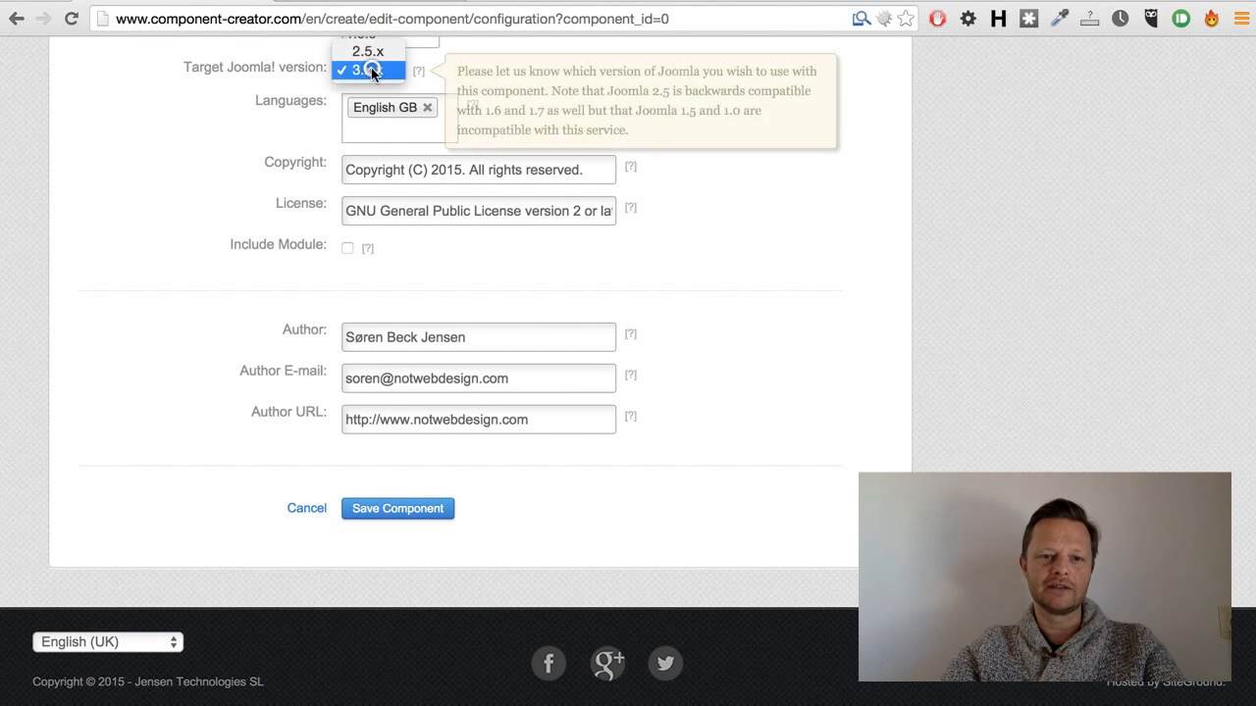
{"action": "left_click", "coordinate": [373, 69]}
{"action": "scroll", "coordinate": [759, 275], "scroll_direction": "up", "scroll_amount": 3}
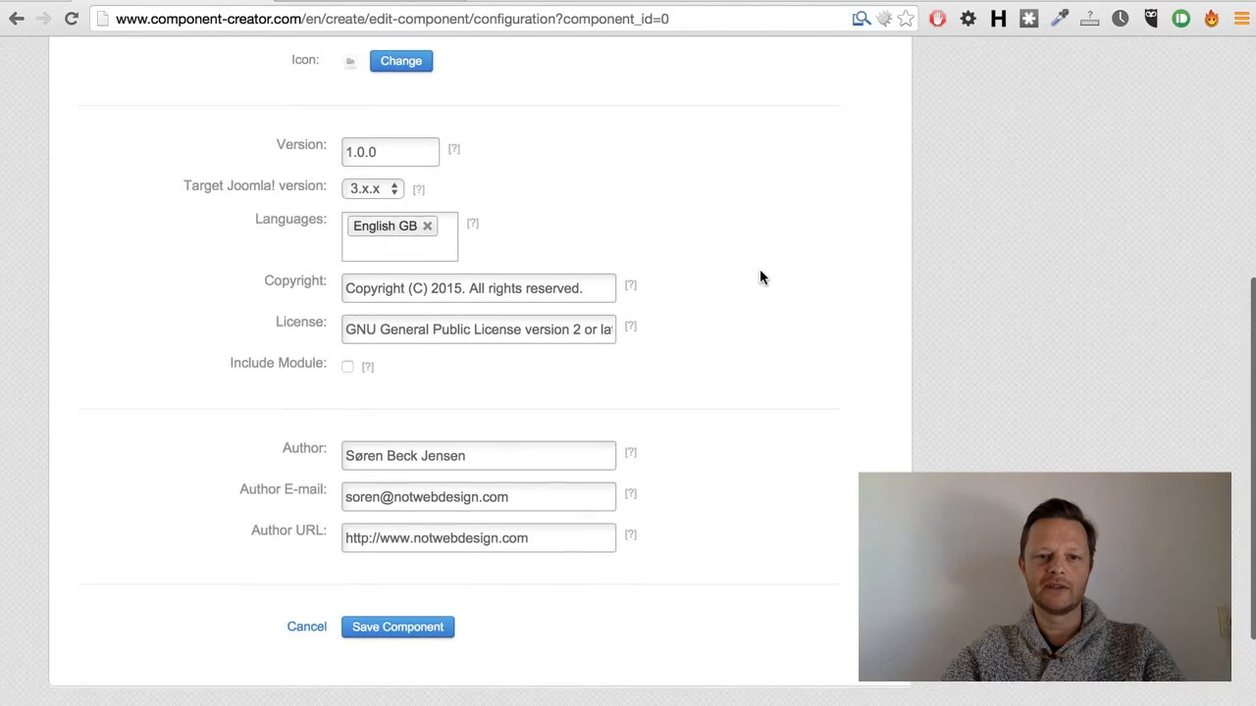
{"action": "scroll", "coordinate": [760, 278], "scroll_direction": "down", "scroll_amount": 3}
{"action": "left_click", "coordinate": [365, 507]}
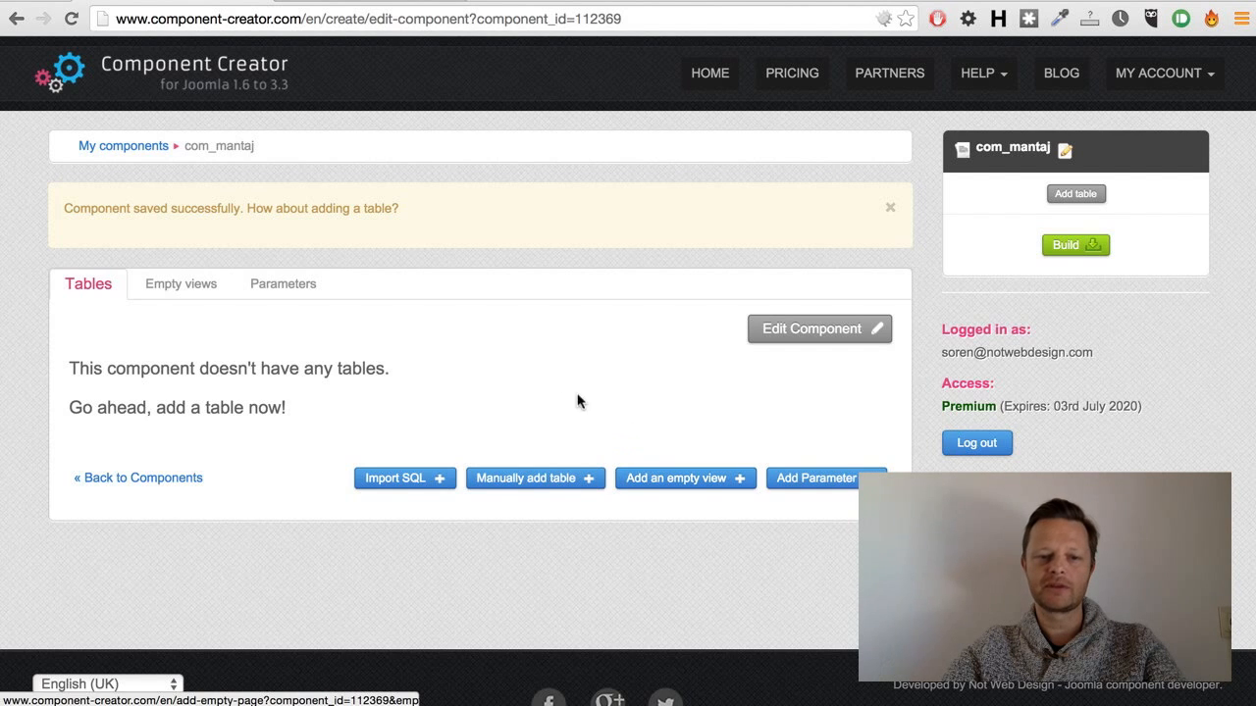
- Open the SQL import for com_mantaj and paste in the CREATE TABLE statements copied from the install script
{"action": "left_click", "coordinate": [404, 483]}
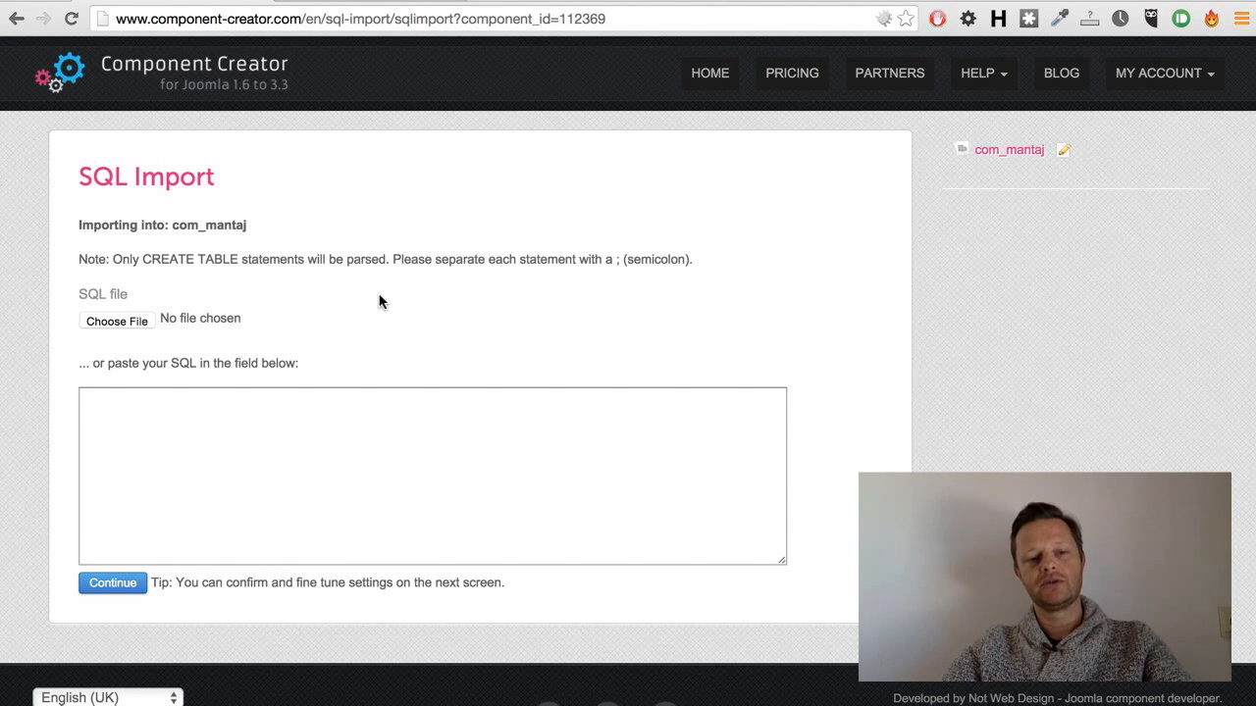
{"action": "left_click", "coordinate": [356, 422]}
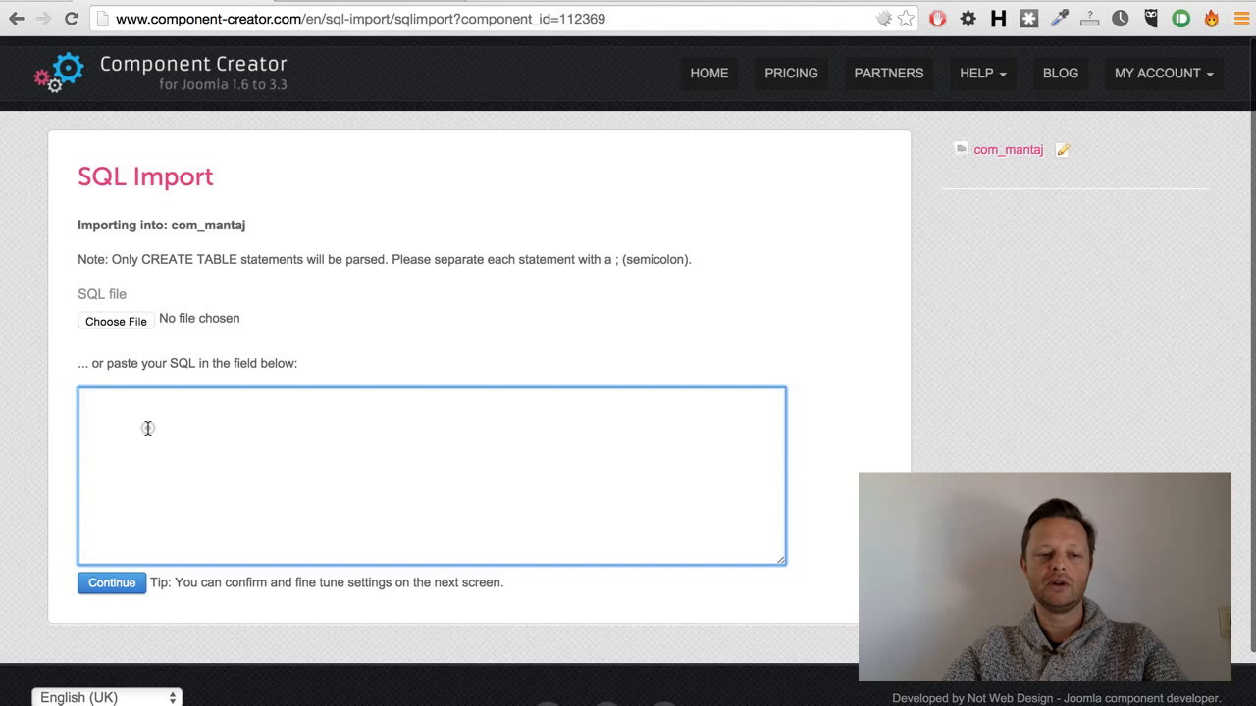
{"action": "key", "text": "cmd+v"}
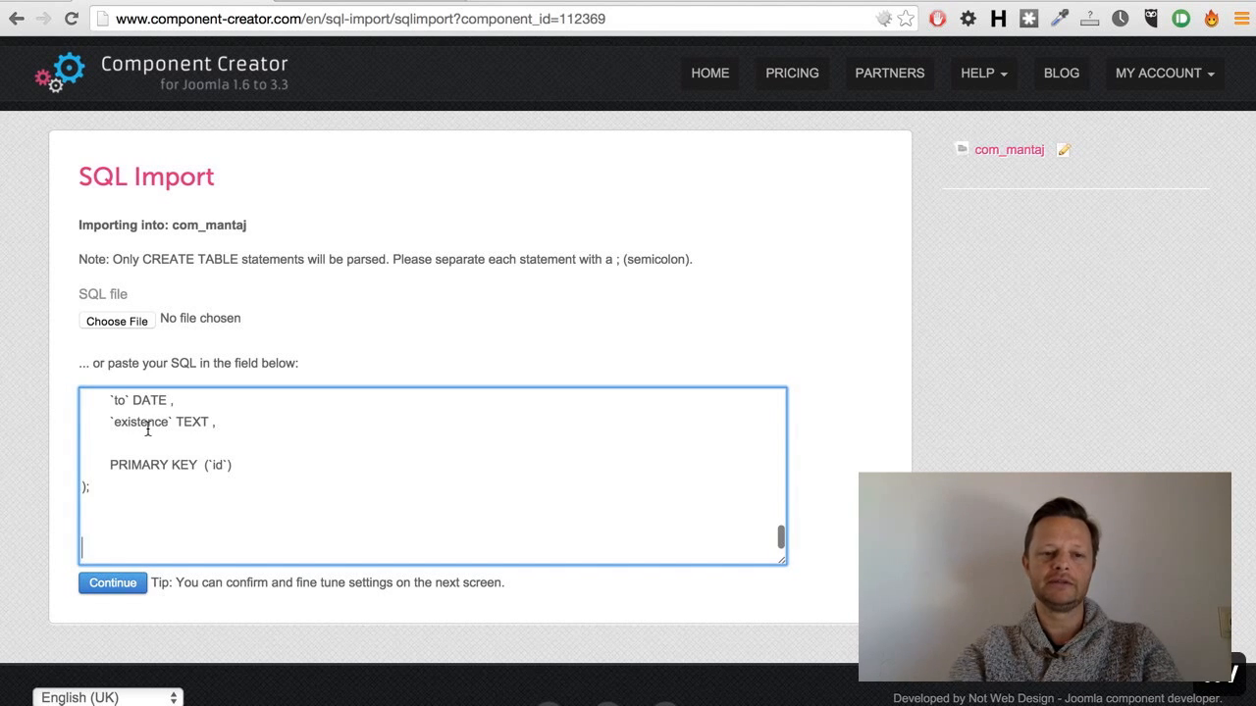
- Check the pasted CREATE TABLE statements back to the #__manta_authors table and continue to the import's table and field settings
{"action": "scroll", "coordinate": [325, 514], "scroll_direction": "up", "scroll_amount": 2}
{"action": "scroll", "coordinate": [324, 514], "scroll_direction": "up", "scroll_amount": 10}
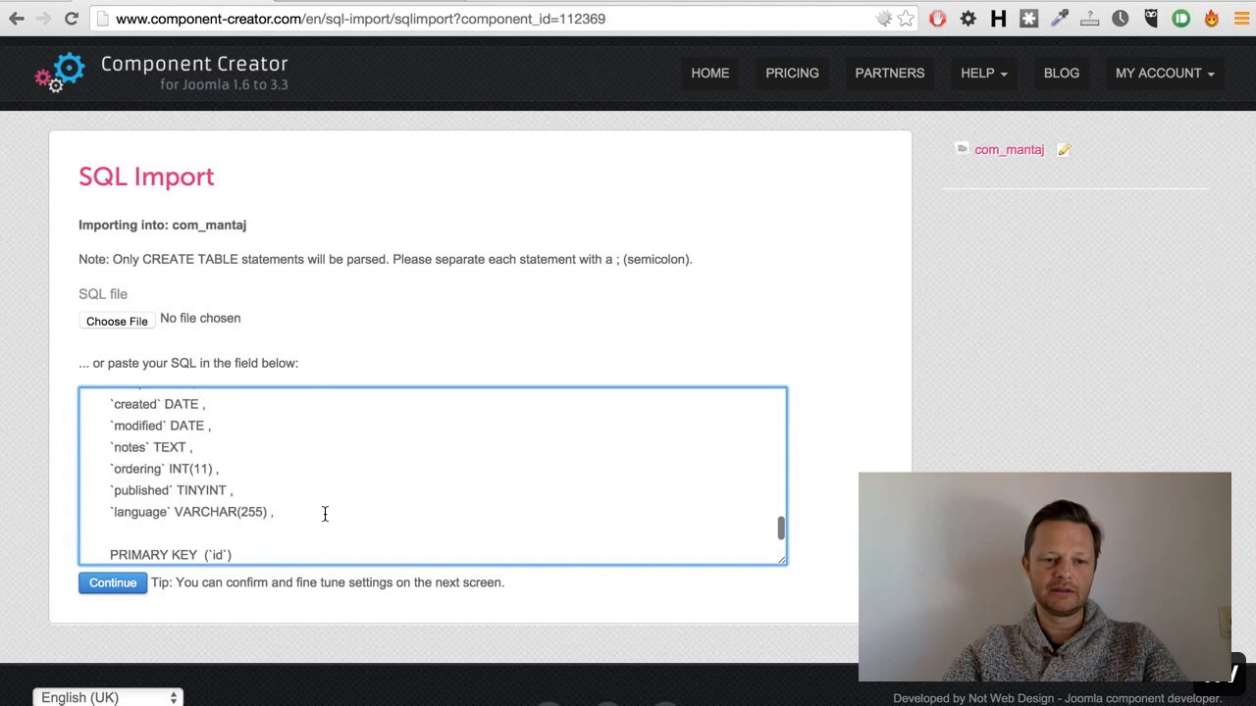
{"action": "scroll", "coordinate": [325, 515], "scroll_direction": "up", "scroll_amount": 10}
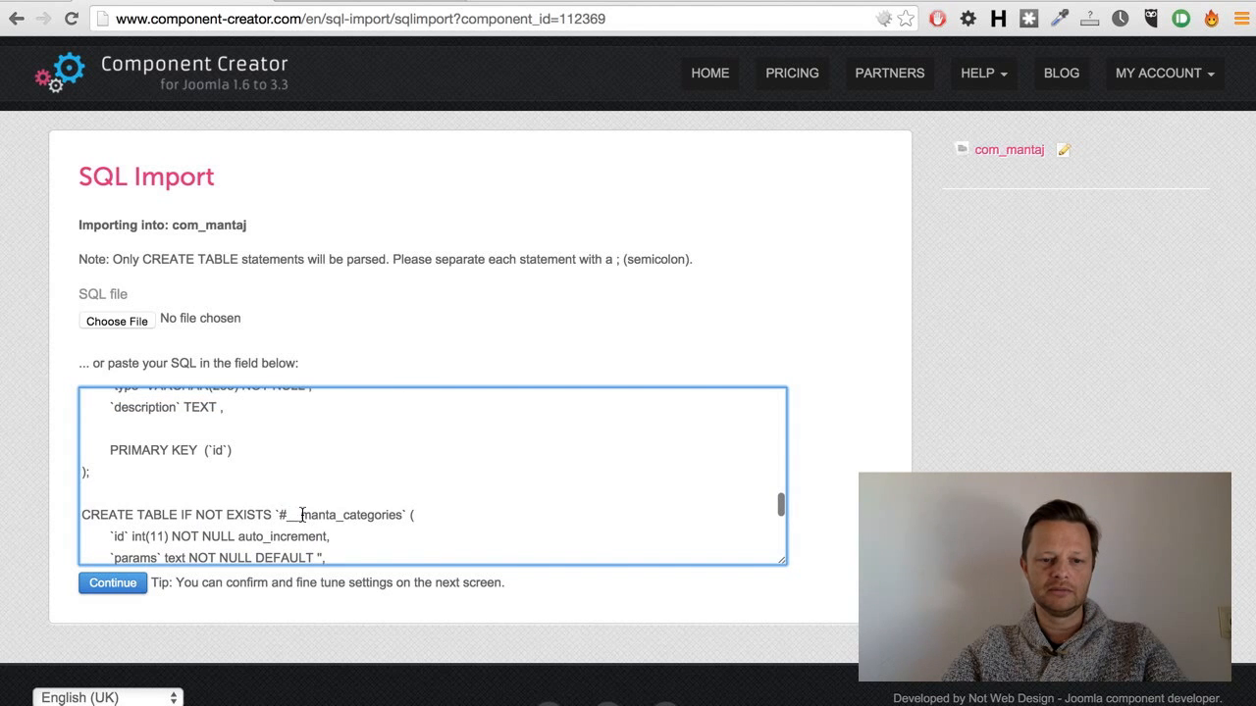
{"action": "scroll", "coordinate": [467, 521], "scroll_direction": "up", "scroll_amount": 15}
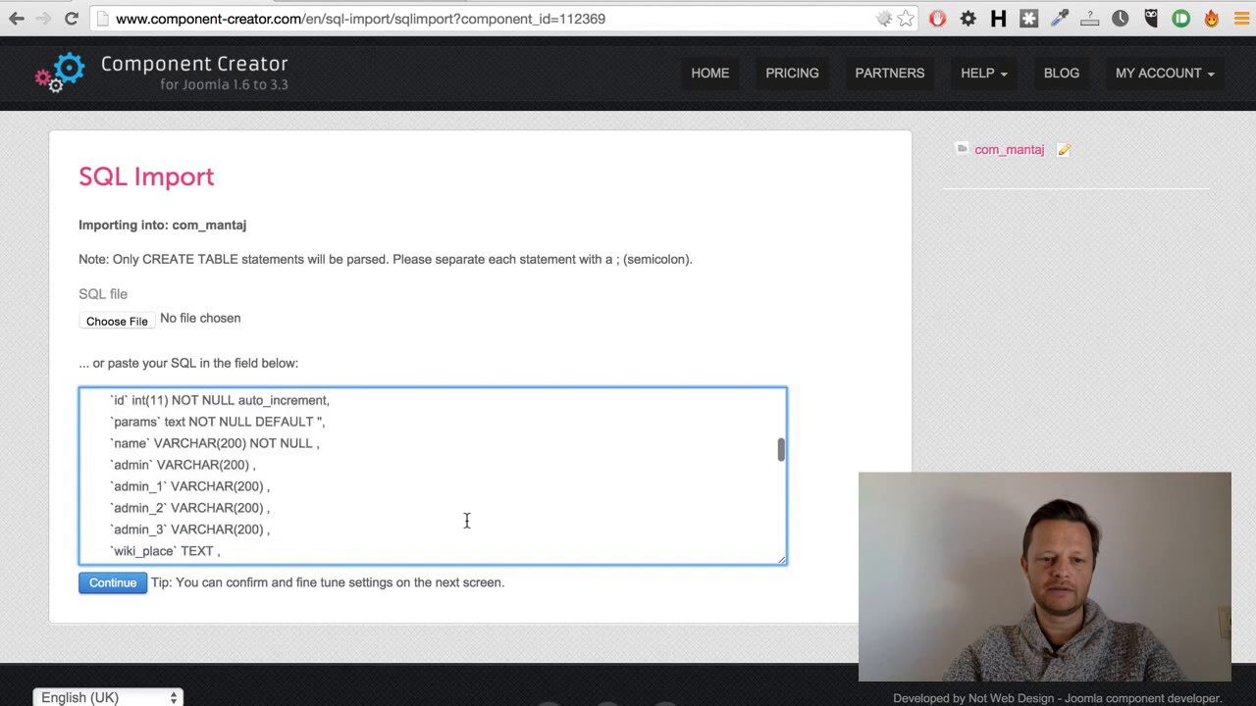
{"action": "scroll", "coordinate": [467, 521], "scroll_direction": "up", "scroll_amount": 15}
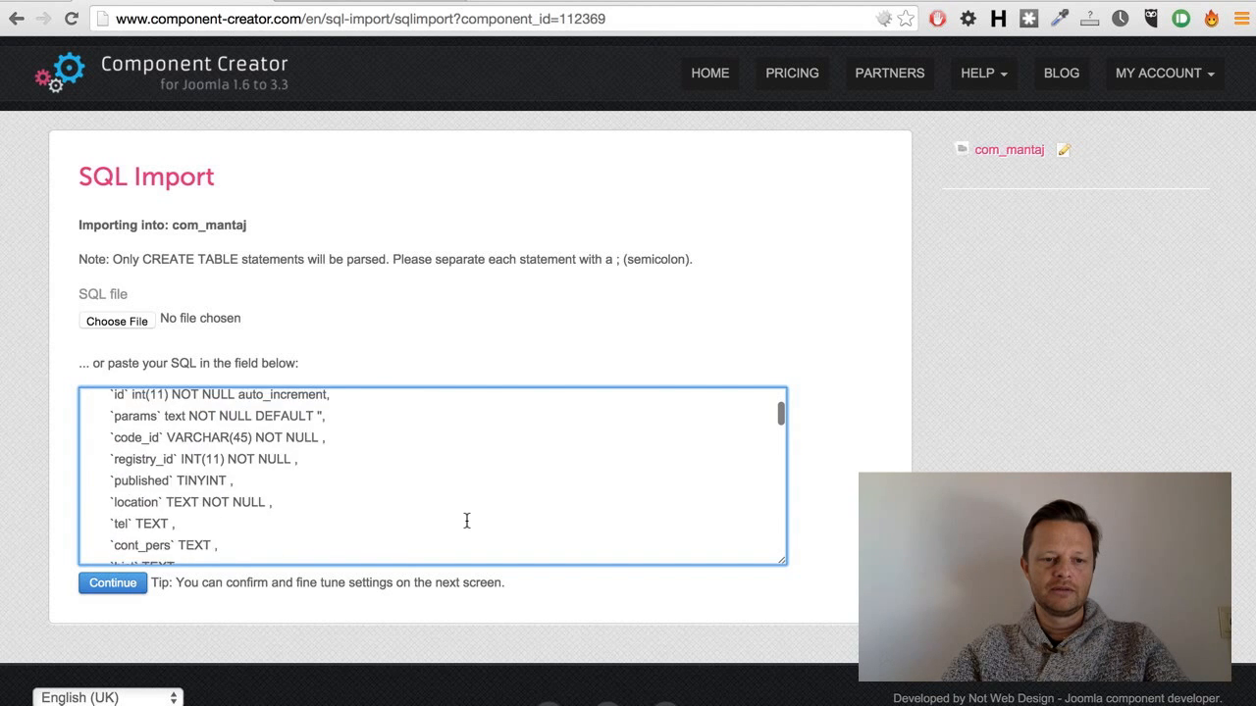
{"action": "scroll", "coordinate": [467, 521], "scroll_direction": "down", "scroll_amount": 3}
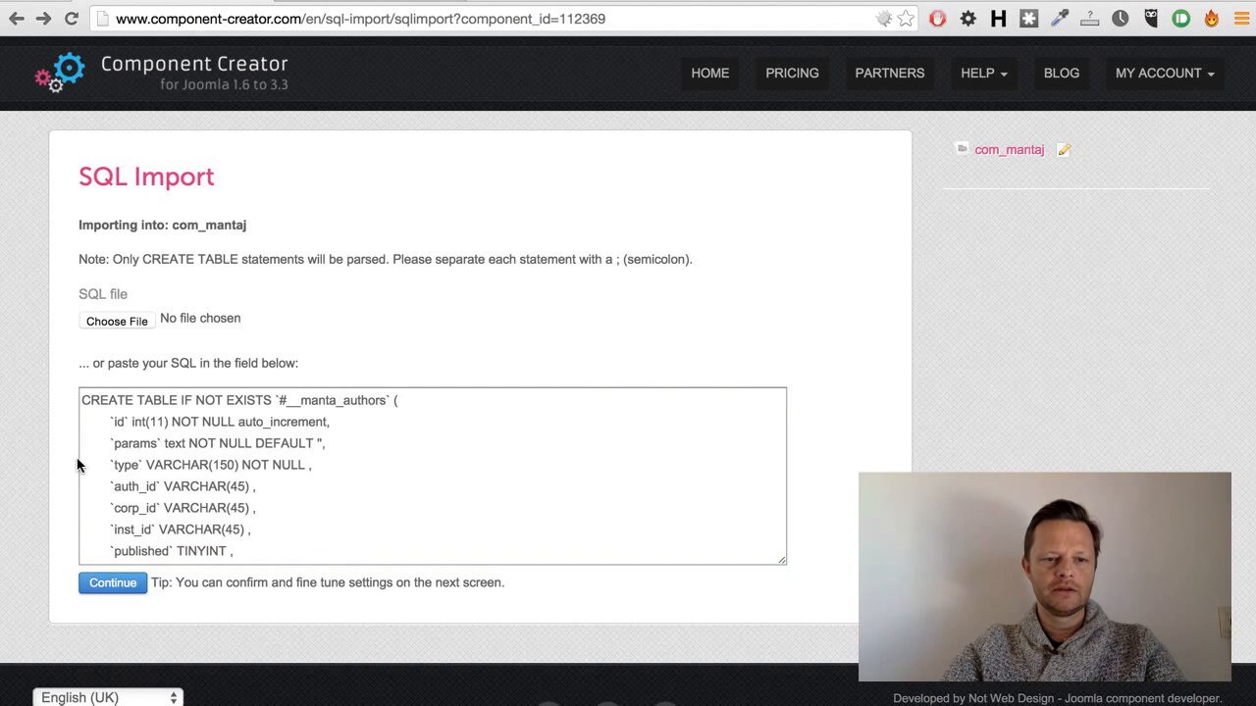
{"action": "scroll", "coordinate": [36, 544], "scroll_direction": "down", "scroll_amount": 1}
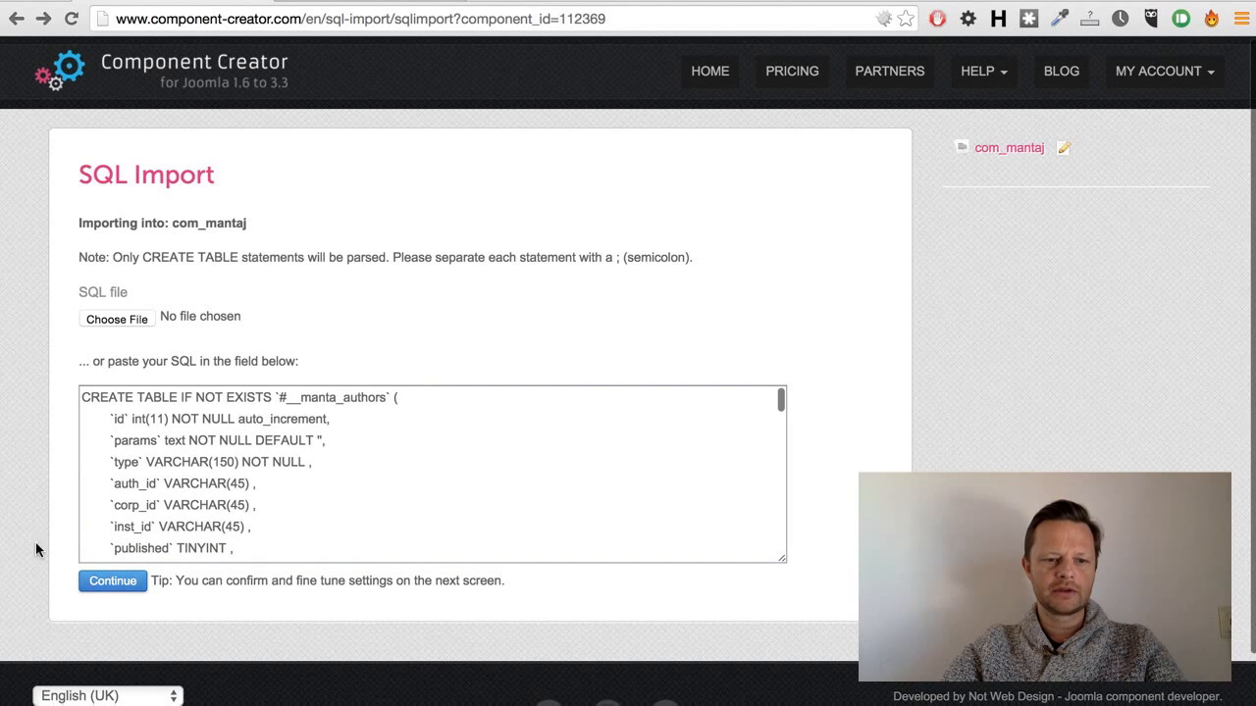
{"action": "left_click", "coordinate": [113, 583]}
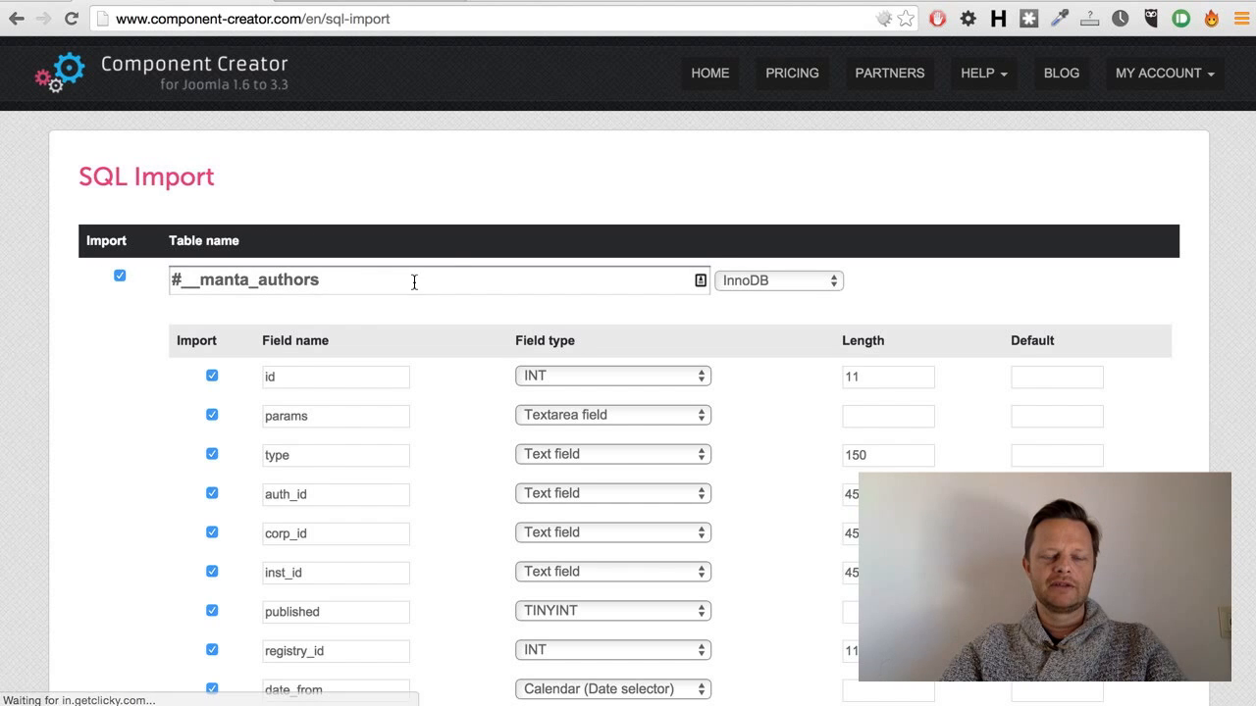
- Review the field names, field types and lengths proposed for the #__manta_authors table, including the type choices for the legal field
{"action": "scroll", "coordinate": [451, 216], "scroll_direction": "down", "scroll_amount": 5}
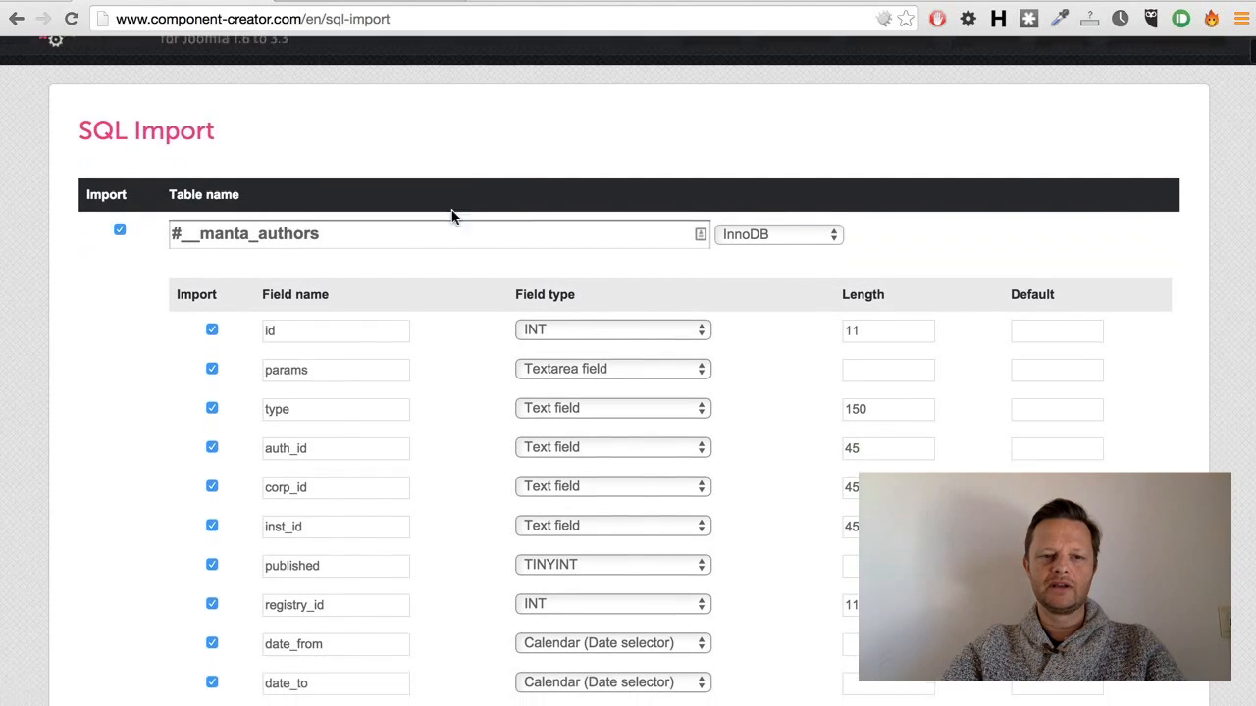
{"action": "scroll", "coordinate": [451, 216], "scroll_direction": "down", "scroll_amount": 2}
{"action": "scroll", "coordinate": [451, 216], "scroll_direction": "up", "scroll_amount": 5}
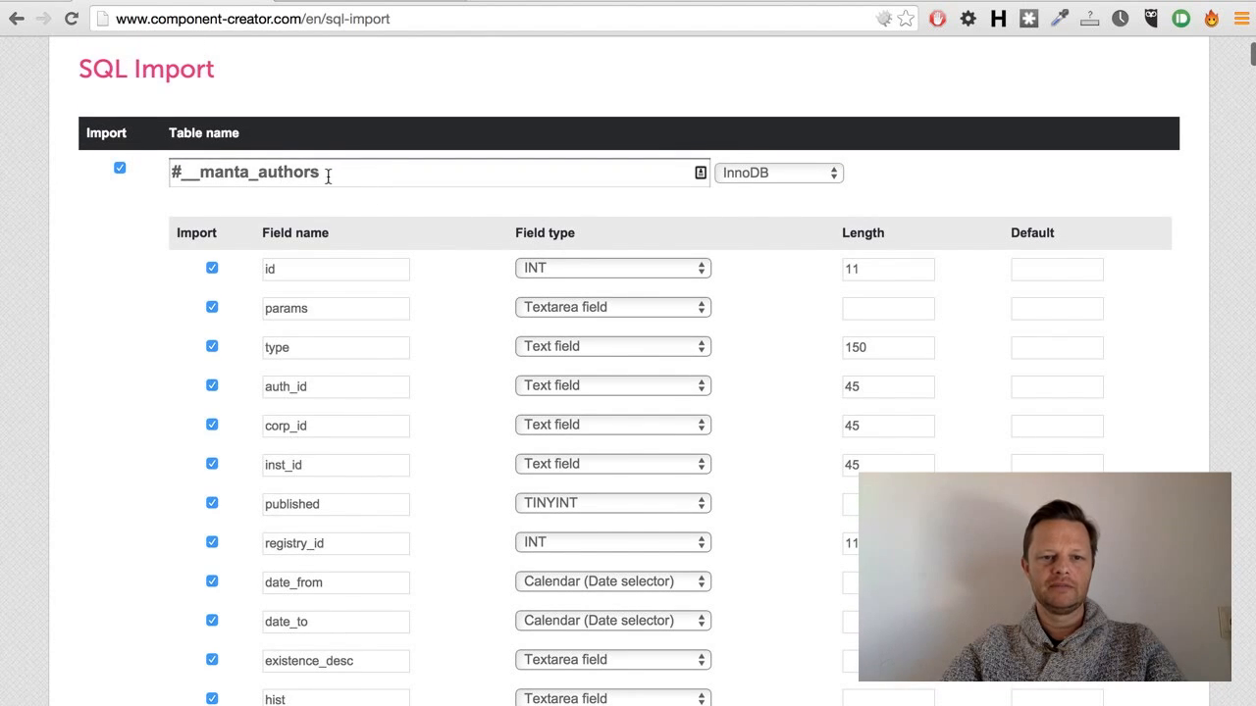
{"action": "scroll", "coordinate": [405, 393], "scroll_direction": "down", "scroll_amount": 4}
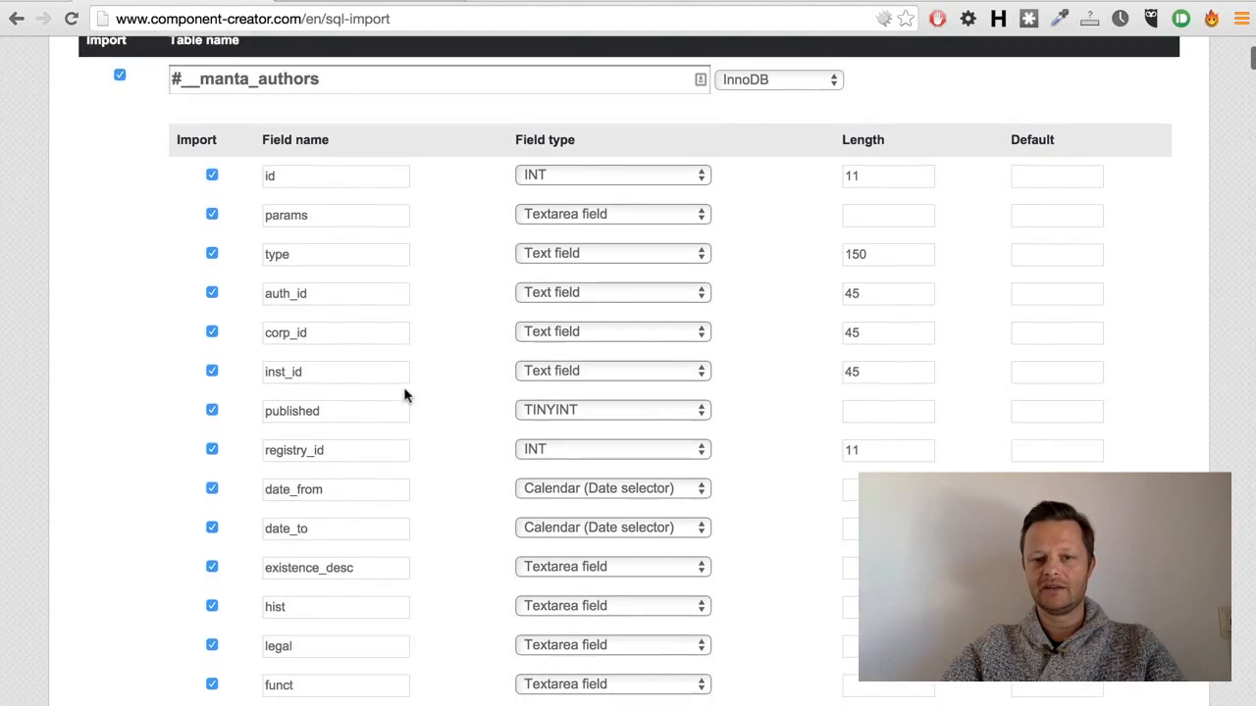
{"action": "scroll", "coordinate": [406, 395], "scroll_direction": "up", "scroll_amount": 2}
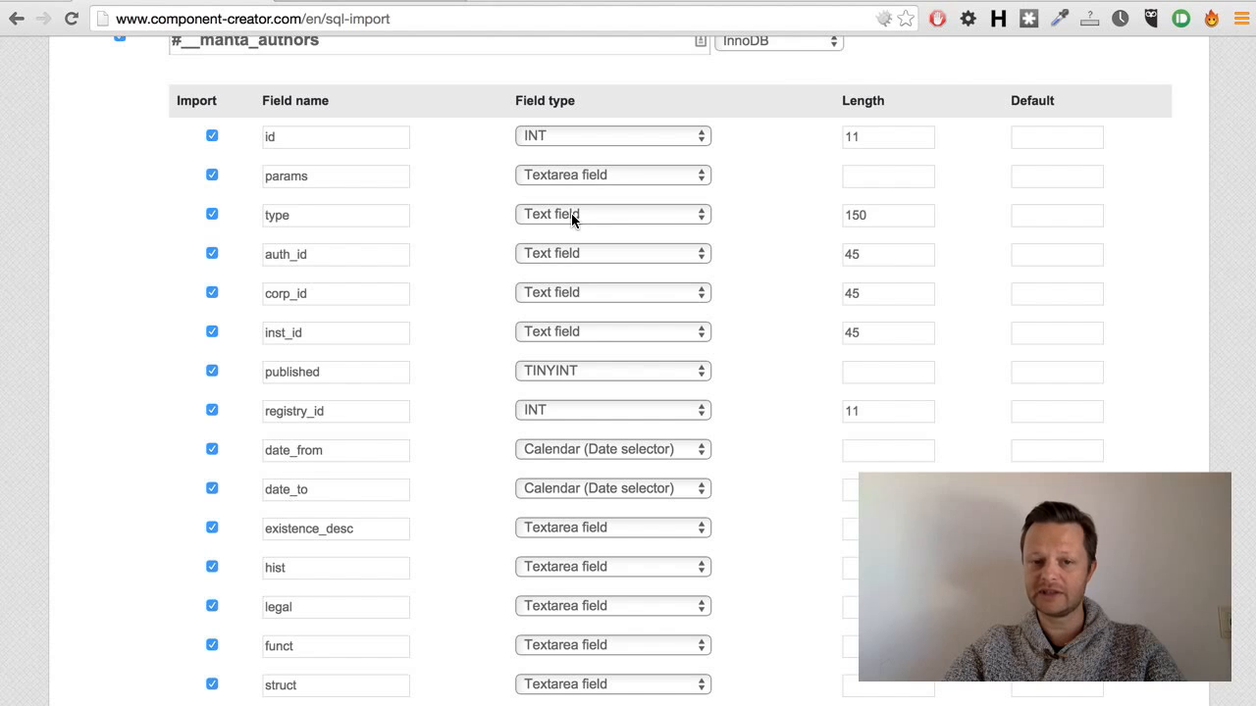
{"action": "left_click", "coordinate": [892, 219]}
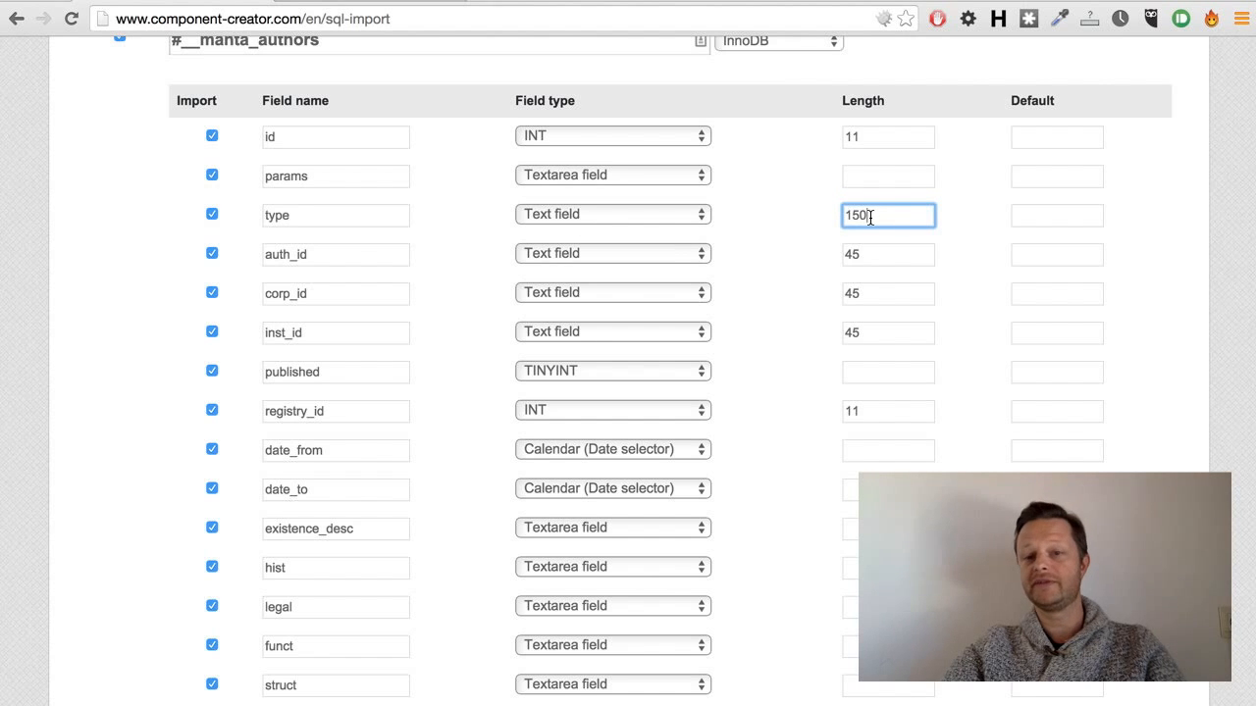
{"action": "scroll", "coordinate": [871, 278], "scroll_direction": "down", "scroll_amount": 7}
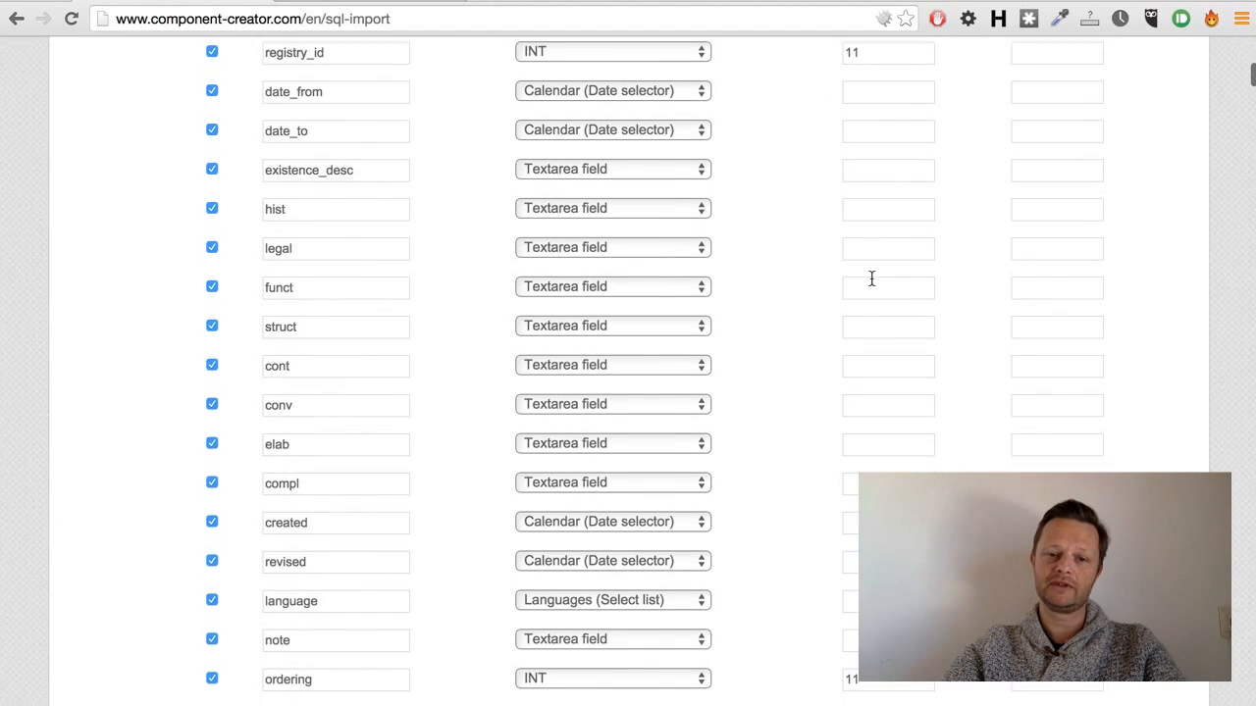
{"action": "left_click", "coordinate": [590, 236]}
{"action": "left_click", "coordinate": [512, 240]}
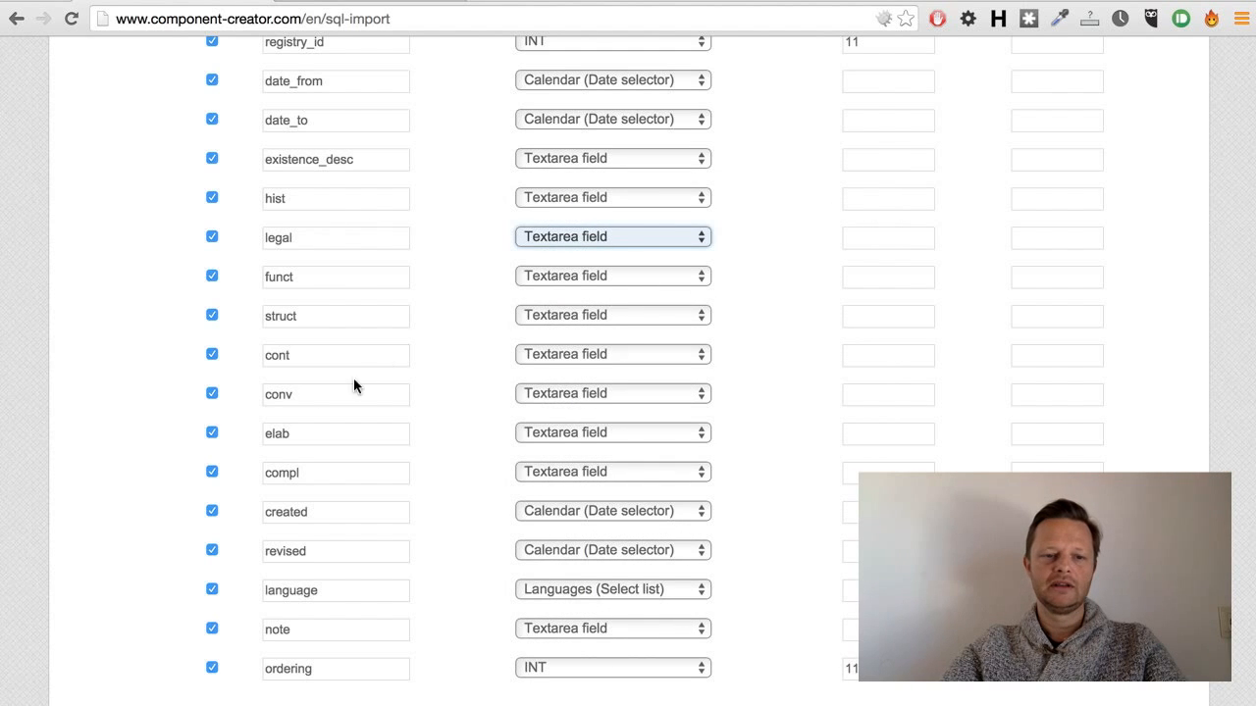
- Look over the remaining #__manta_authors fields and the storage engine options offered for that table
{"action": "scroll", "coordinate": [368, 293], "scroll_direction": "down", "scroll_amount": 4}
{"action": "scroll", "coordinate": [371, 292], "scroll_direction": "up", "scroll_amount": 2}
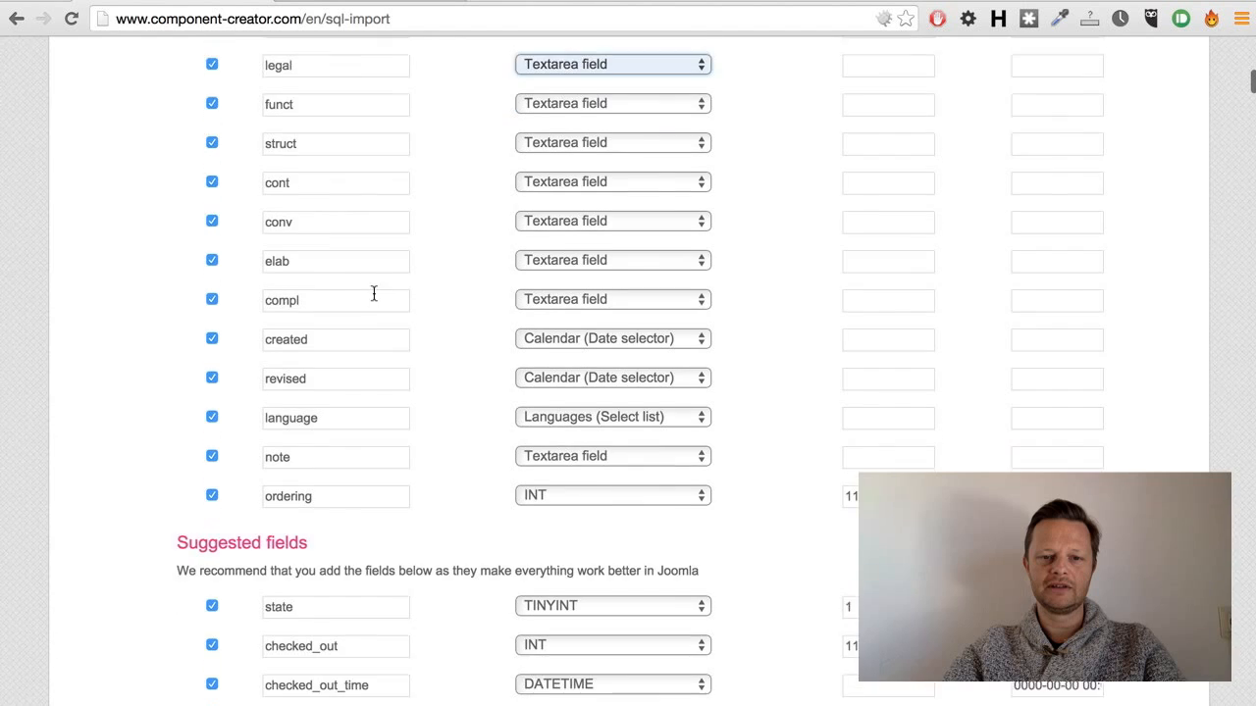
{"action": "scroll", "coordinate": [373, 299], "scroll_direction": "up", "scroll_amount": 13}
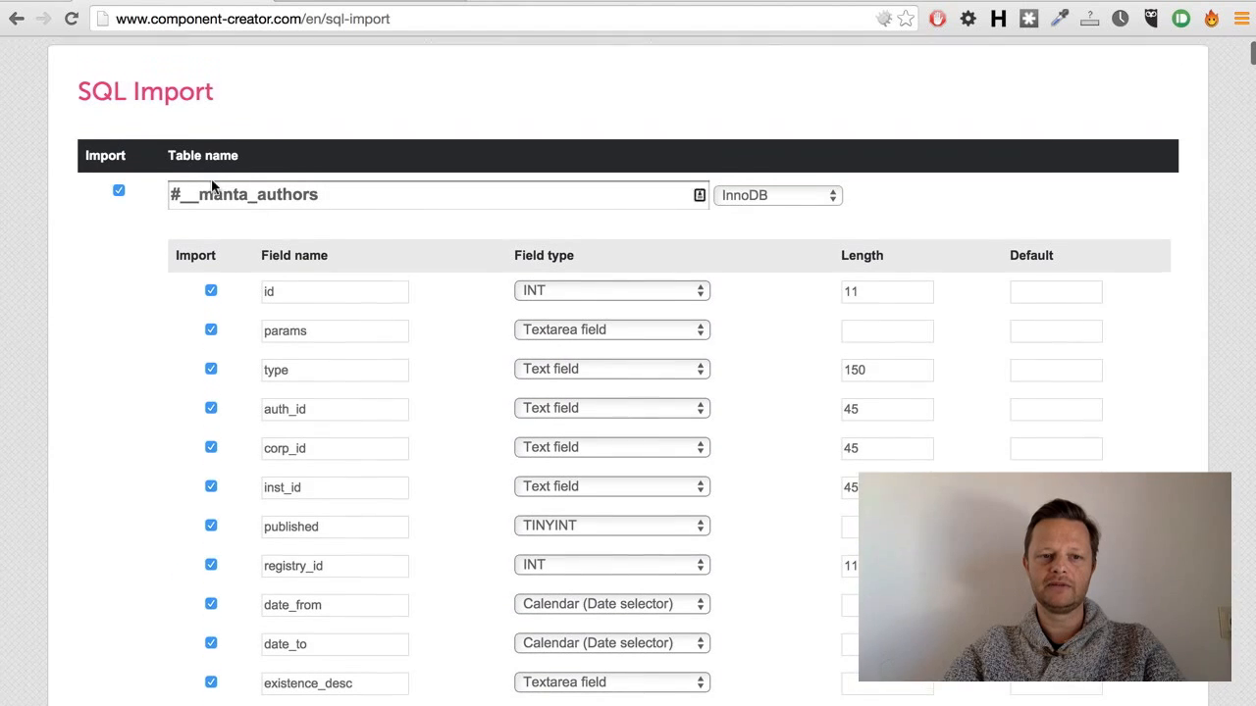
{"action": "scroll", "coordinate": [371, 368], "scroll_direction": "down", "scroll_amount": 2}
{"action": "scroll", "coordinate": [463, 364], "scroll_direction": "up", "scroll_amount": 1}
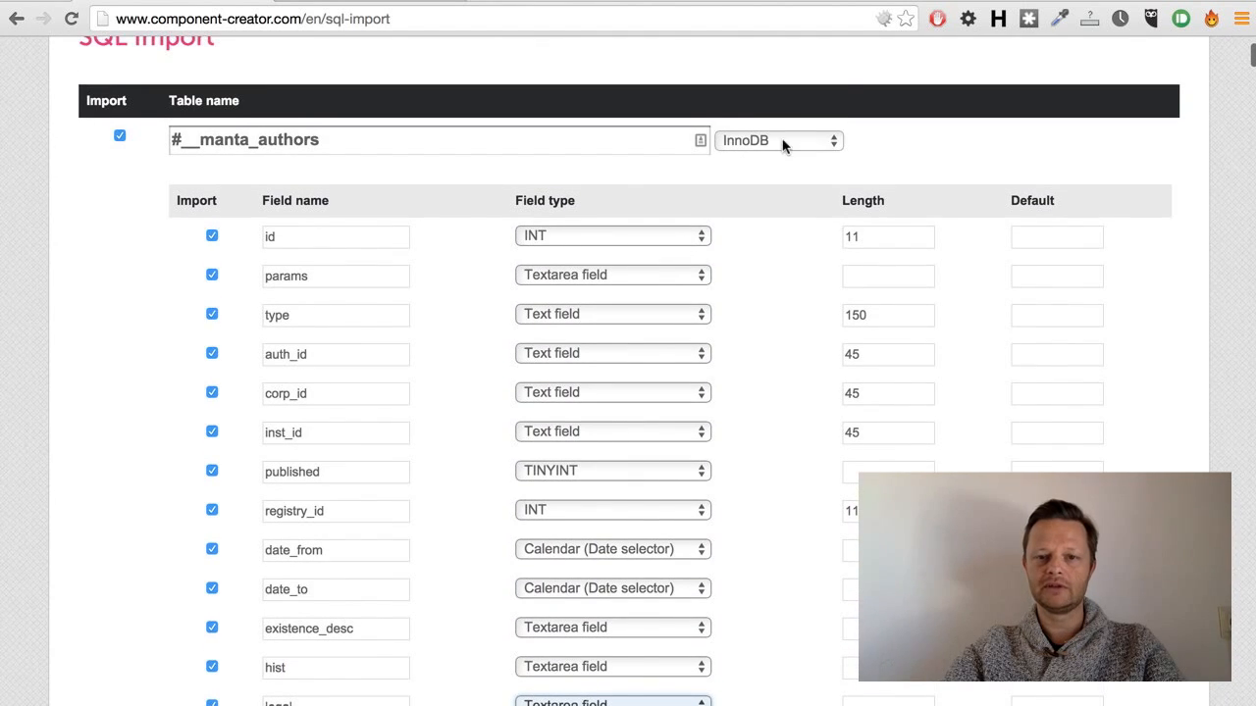
{"action": "left_click", "coordinate": [782, 140]}
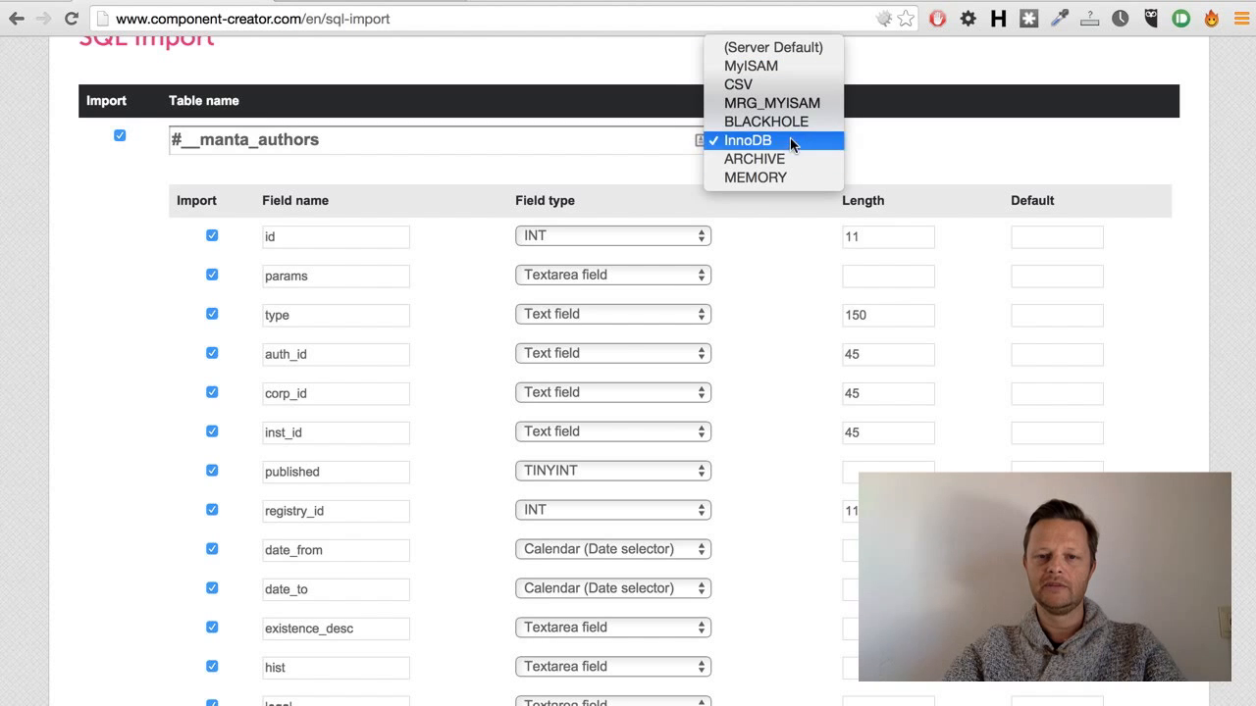
{"action": "left_click", "coordinate": [456, 167]}
- Compare the suggested fields with the existing #__manta_authors fields and exclude the published field from that table's import
{"action": "scroll", "coordinate": [456, 168], "scroll_direction": "down", "scroll_amount": 10}
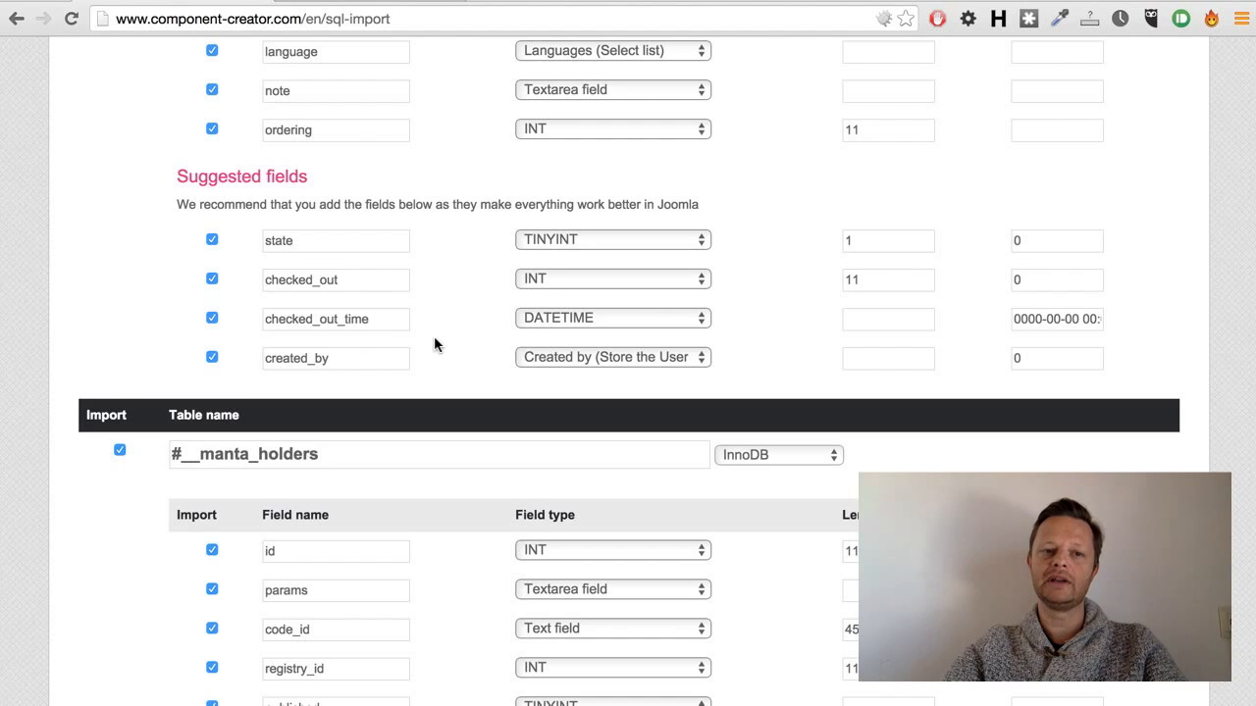
{"action": "scroll", "coordinate": [434, 336], "scroll_direction": "up", "scroll_amount": 3}
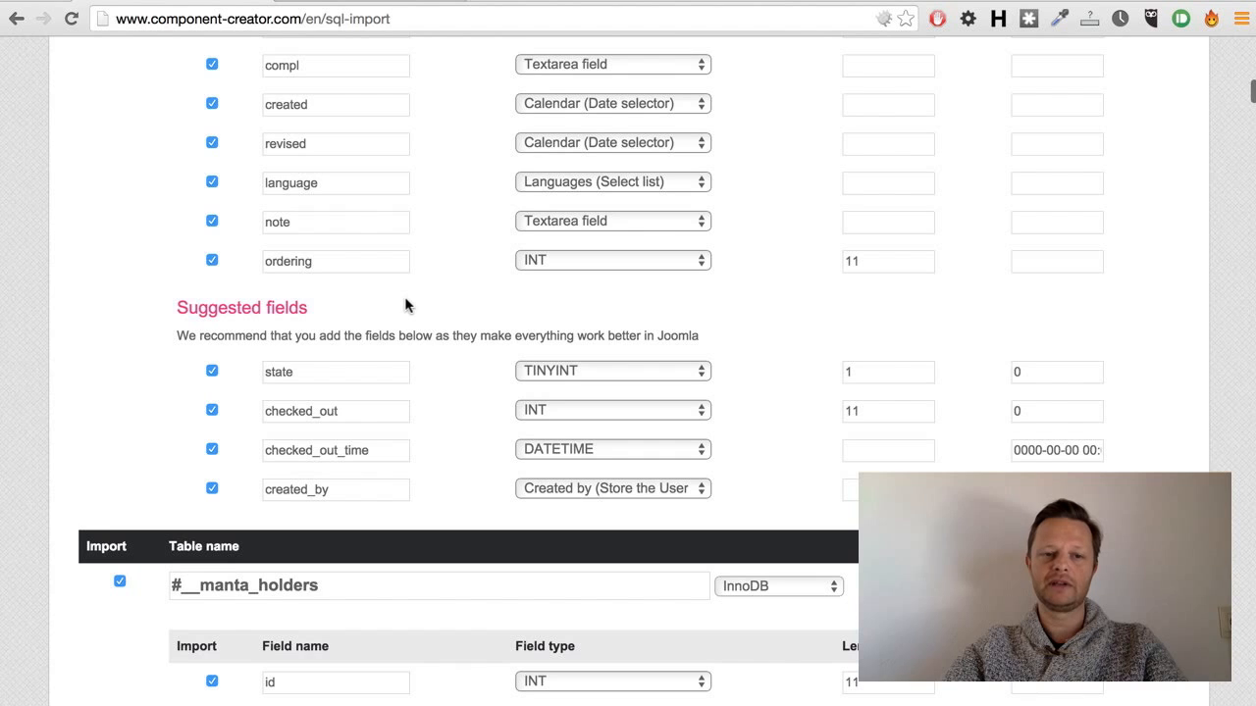
{"action": "scroll", "coordinate": [295, 372], "scroll_direction": "down", "scroll_amount": 1}
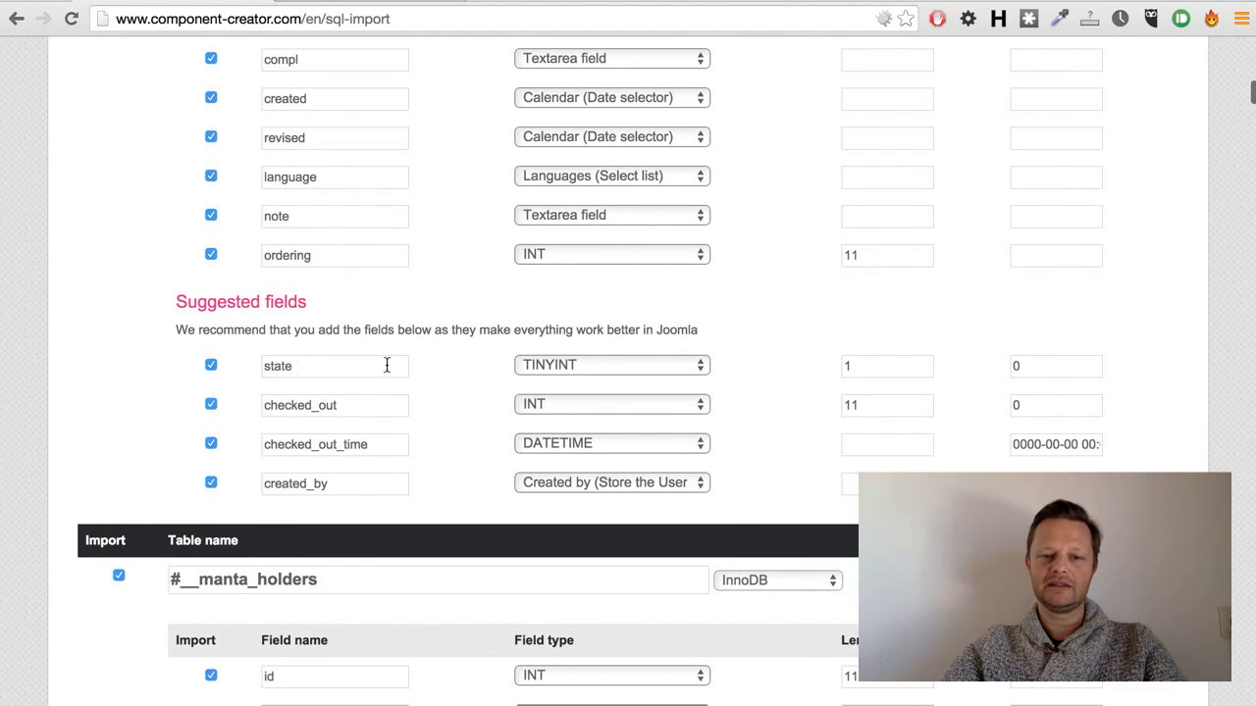
{"action": "scroll", "coordinate": [420, 365], "scroll_direction": "up", "scroll_amount": 5}
{"action": "scroll", "coordinate": [420, 365], "scroll_direction": "up", "scroll_amount": 10}
{"action": "scroll", "coordinate": [420, 365], "scroll_direction": "up", "scroll_amount": 3}
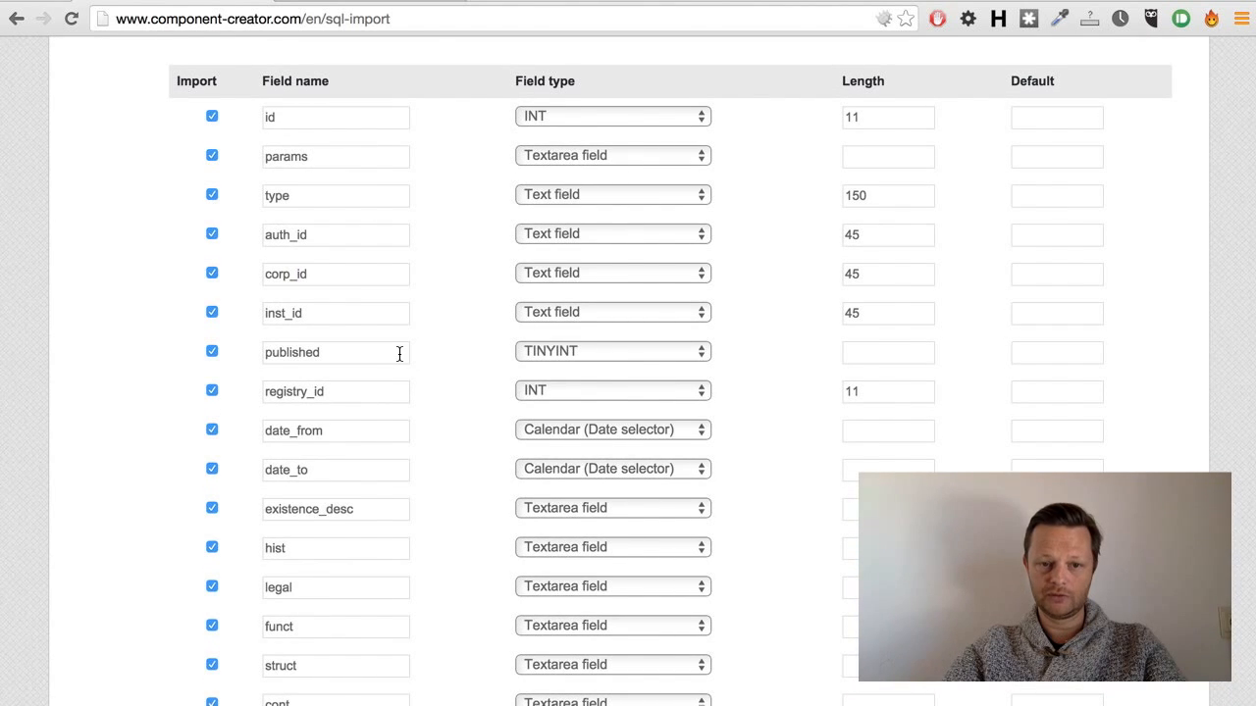
{"action": "left_click", "coordinate": [211, 352]}
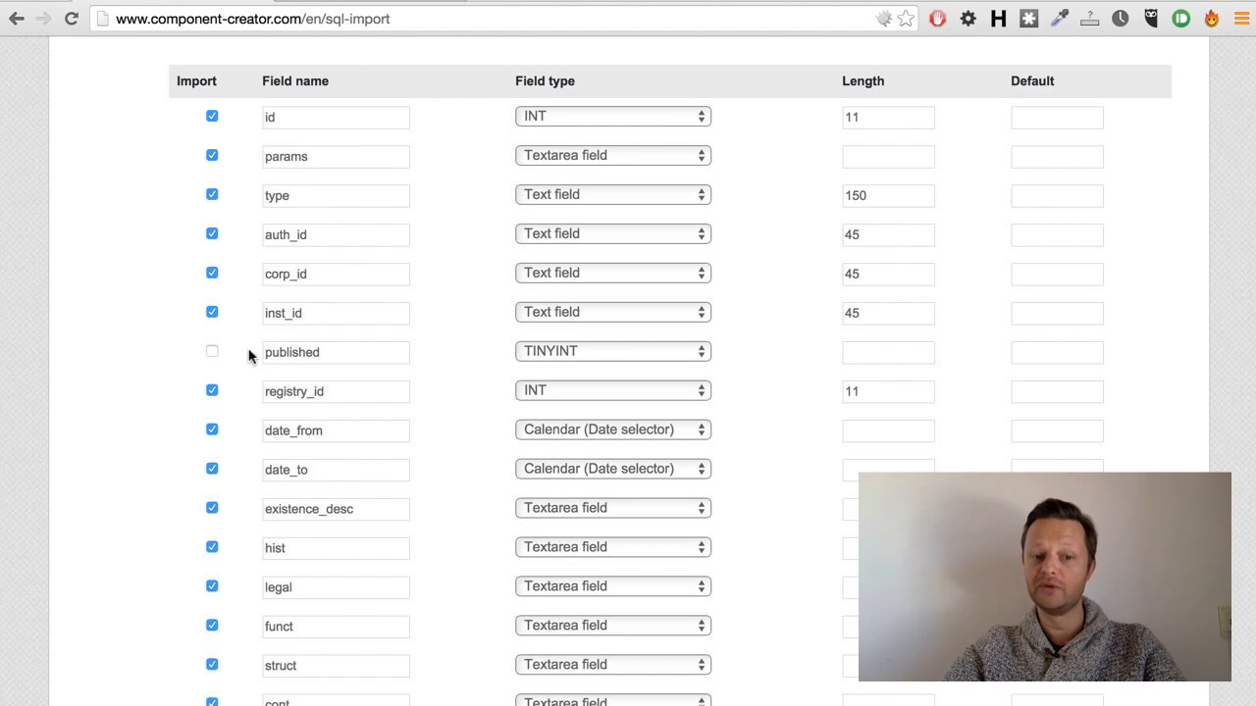
- Examine the fields and suggested fields of the #__manta_holders table for types and overlaps before importing
{"action": "scroll", "coordinate": [429, 371], "scroll_direction": "down", "scroll_amount": 20}
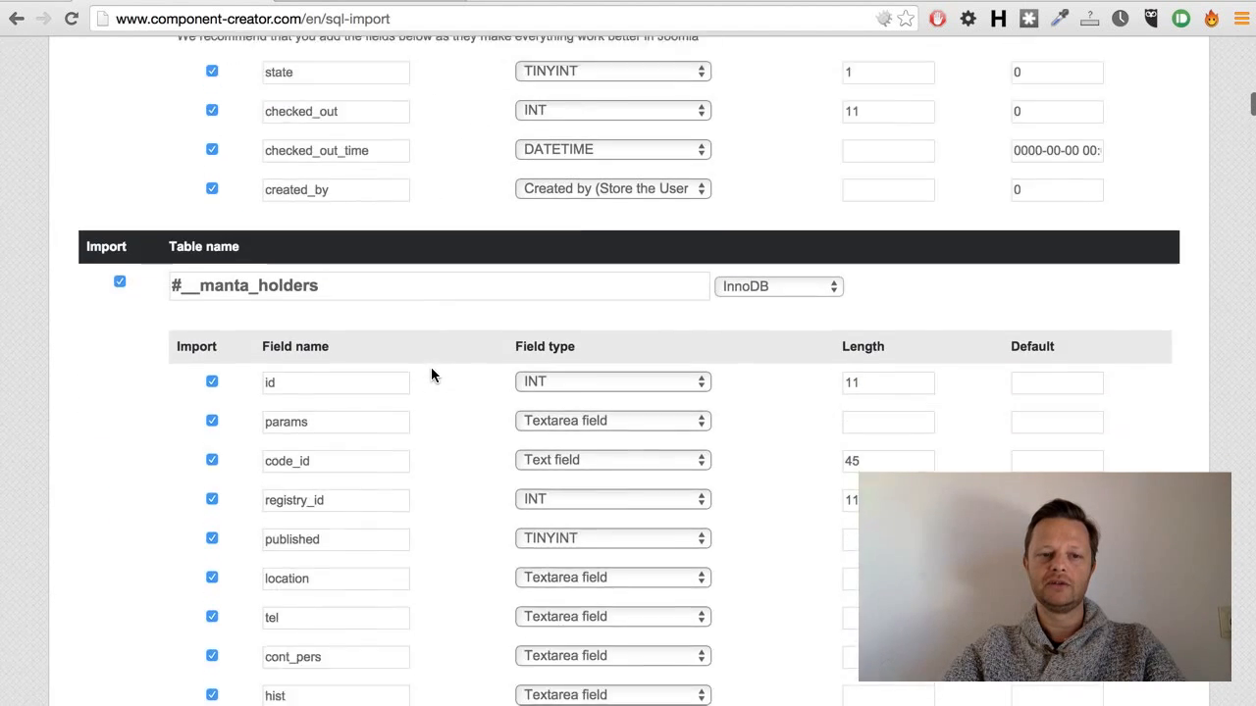
{"action": "scroll", "coordinate": [361, 270], "scroll_direction": "up", "scroll_amount": 10}
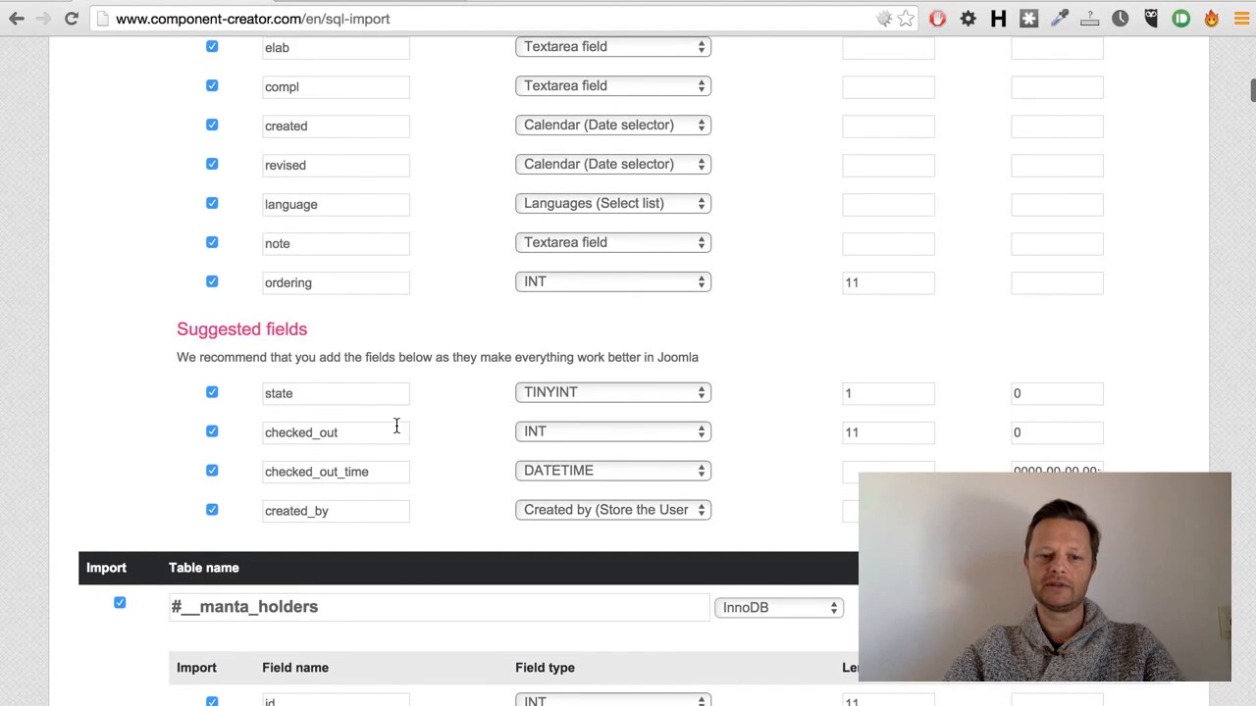
{"action": "scroll", "coordinate": [396, 426], "scroll_direction": "down", "scroll_amount": 12}
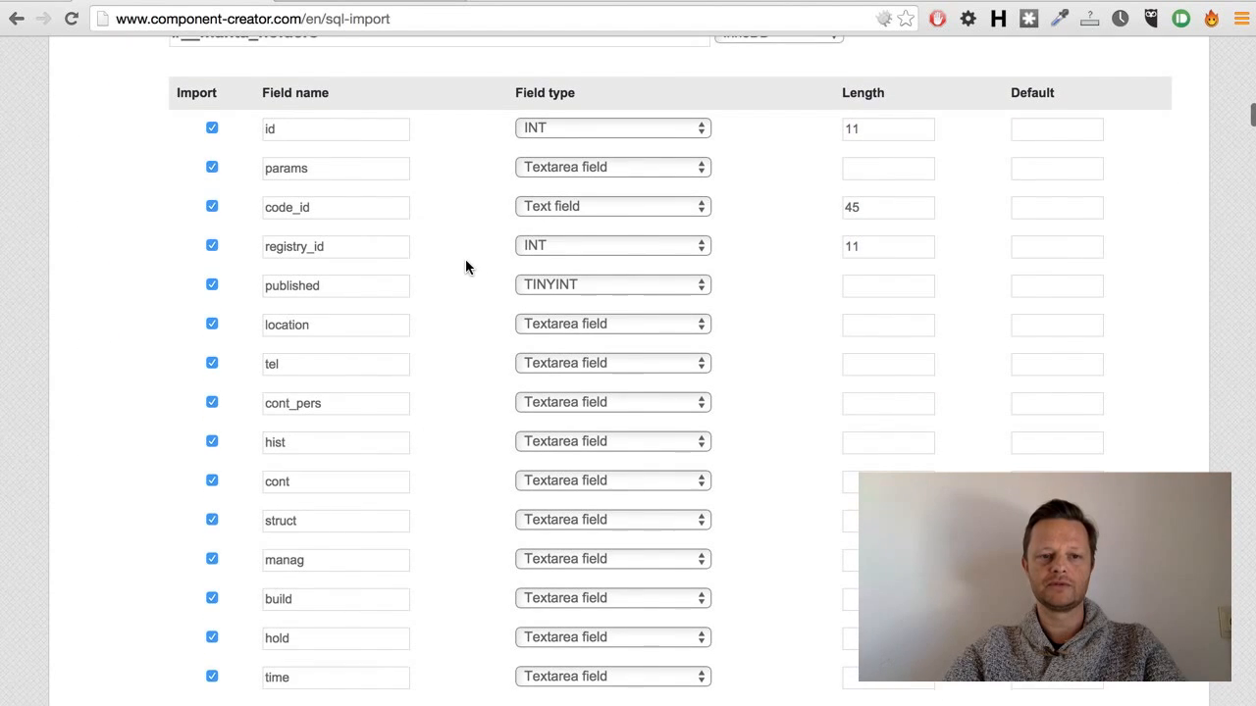
{"action": "scroll", "coordinate": [424, 203], "scroll_direction": "down", "scroll_amount": 18}
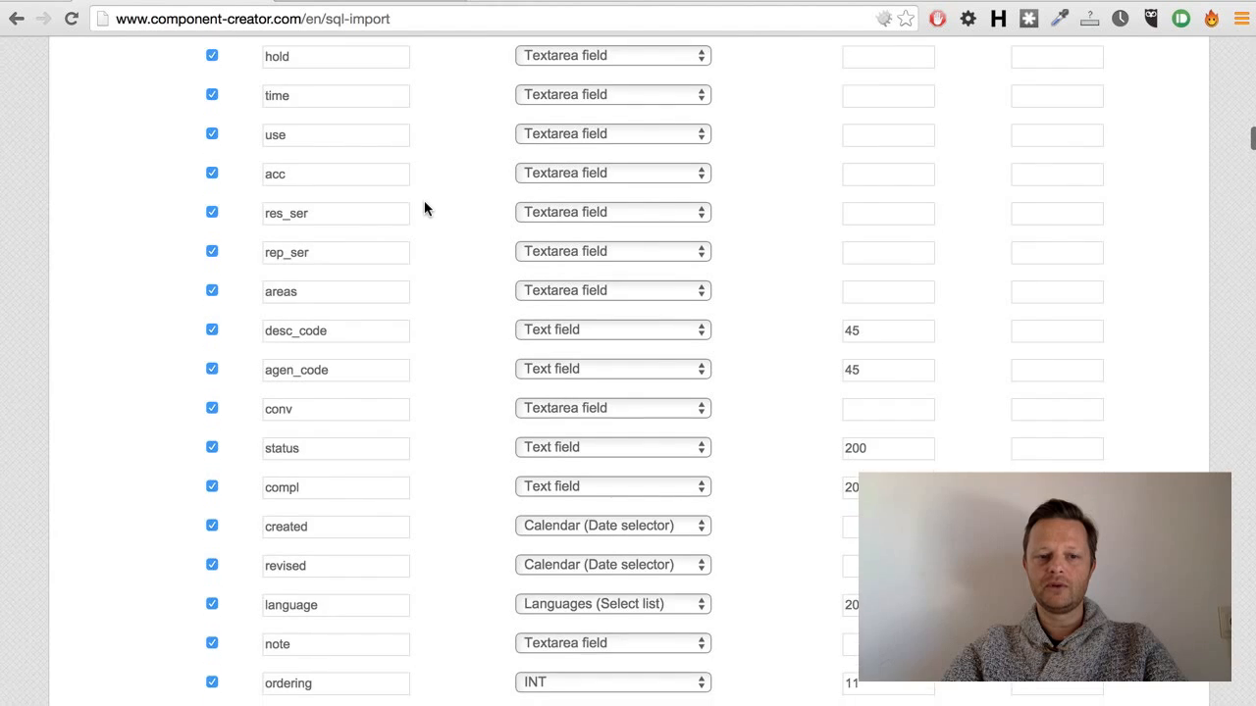
{"action": "scroll", "coordinate": [424, 209], "scroll_direction": "down", "scroll_amount": 2}
{"action": "scroll", "coordinate": [424, 209], "scroll_direction": "down", "scroll_amount": 3}
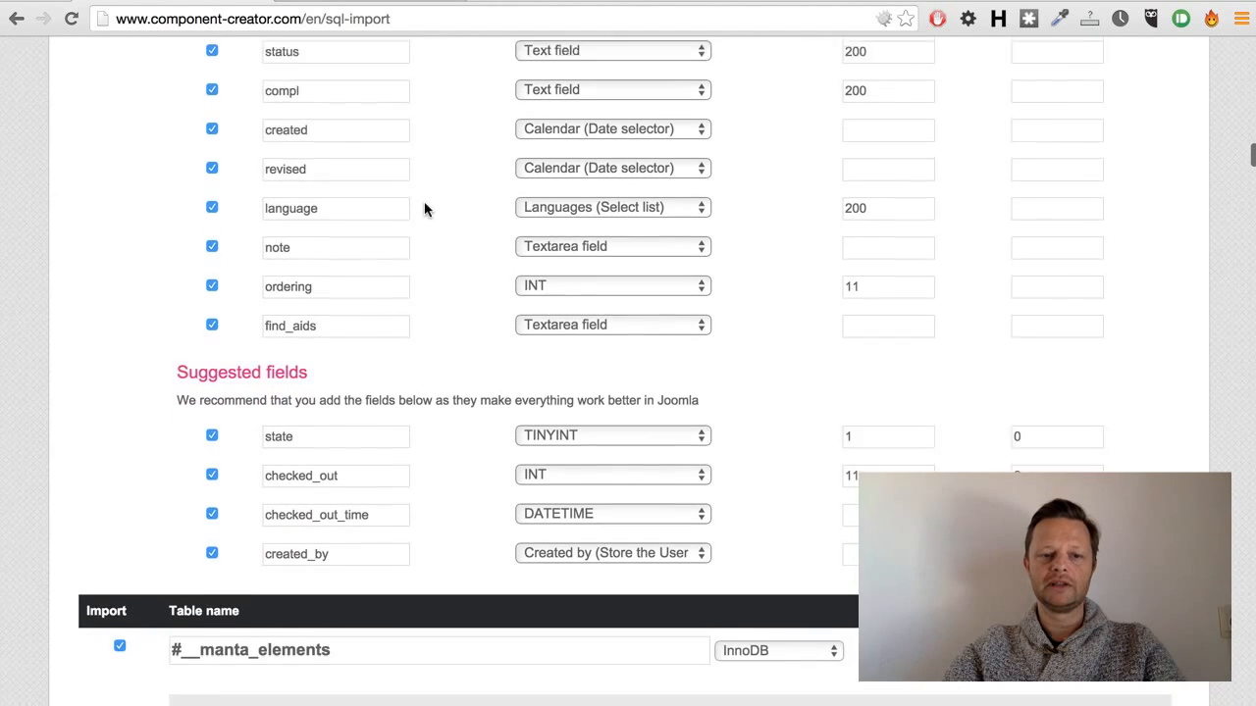
{"action": "scroll", "coordinate": [423, 209], "scroll_direction": "up", "scroll_amount": 7}
{"action": "scroll", "coordinate": [424, 209], "scroll_direction": "up", "scroll_amount": 1}
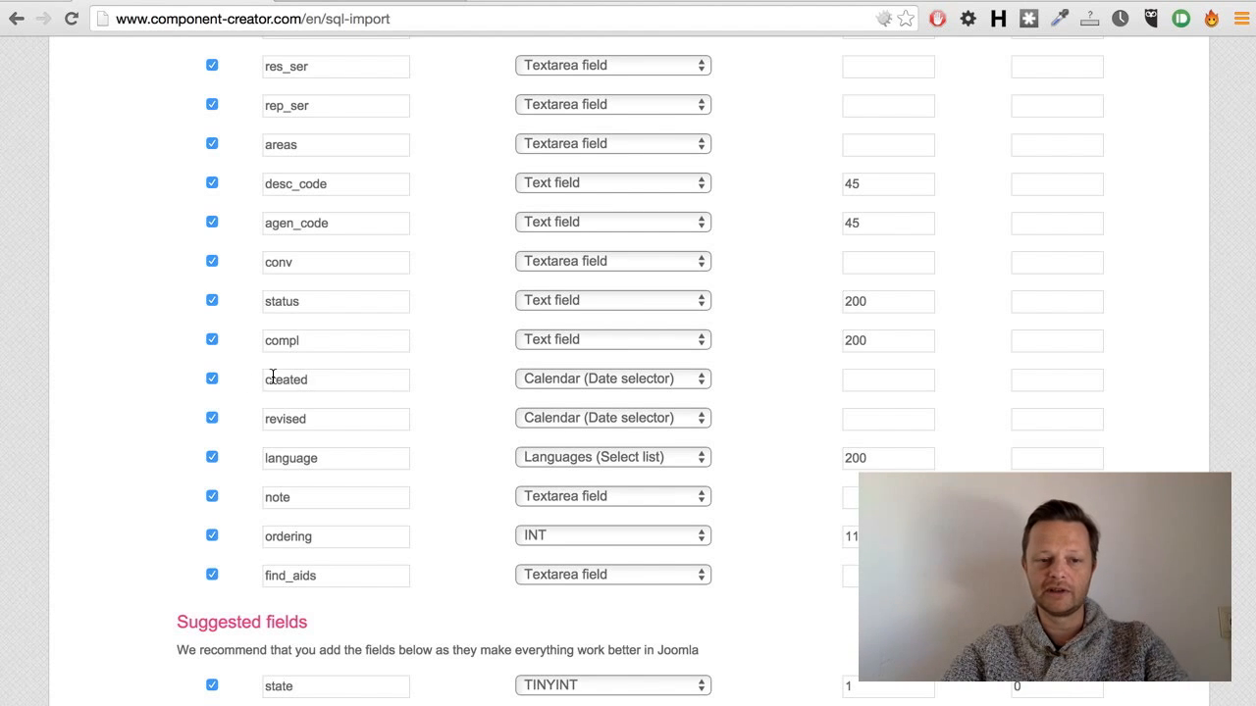
{"action": "scroll", "coordinate": [433, 331], "scroll_direction": "up", "scroll_amount": 9}
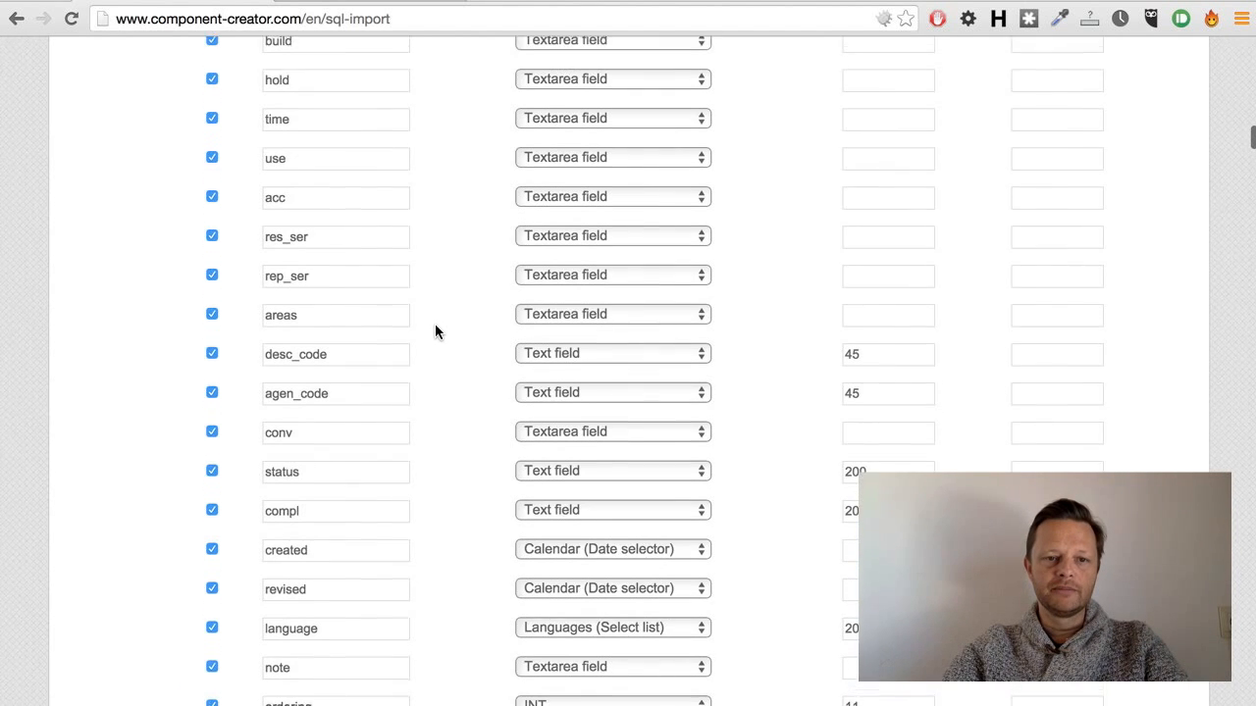
{"action": "scroll", "coordinate": [436, 332], "scroll_direction": "up", "scroll_amount": 6}
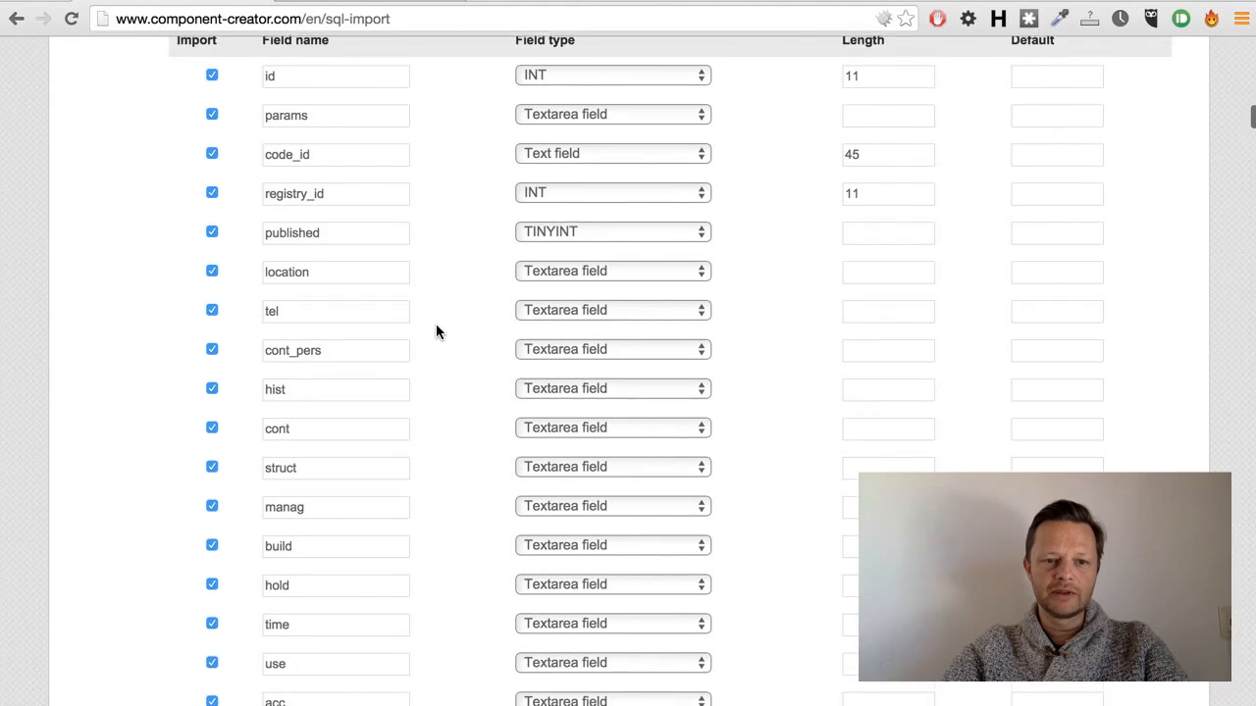
{"action": "scroll", "coordinate": [395, 290], "scroll_direction": "down", "scroll_amount": 20}
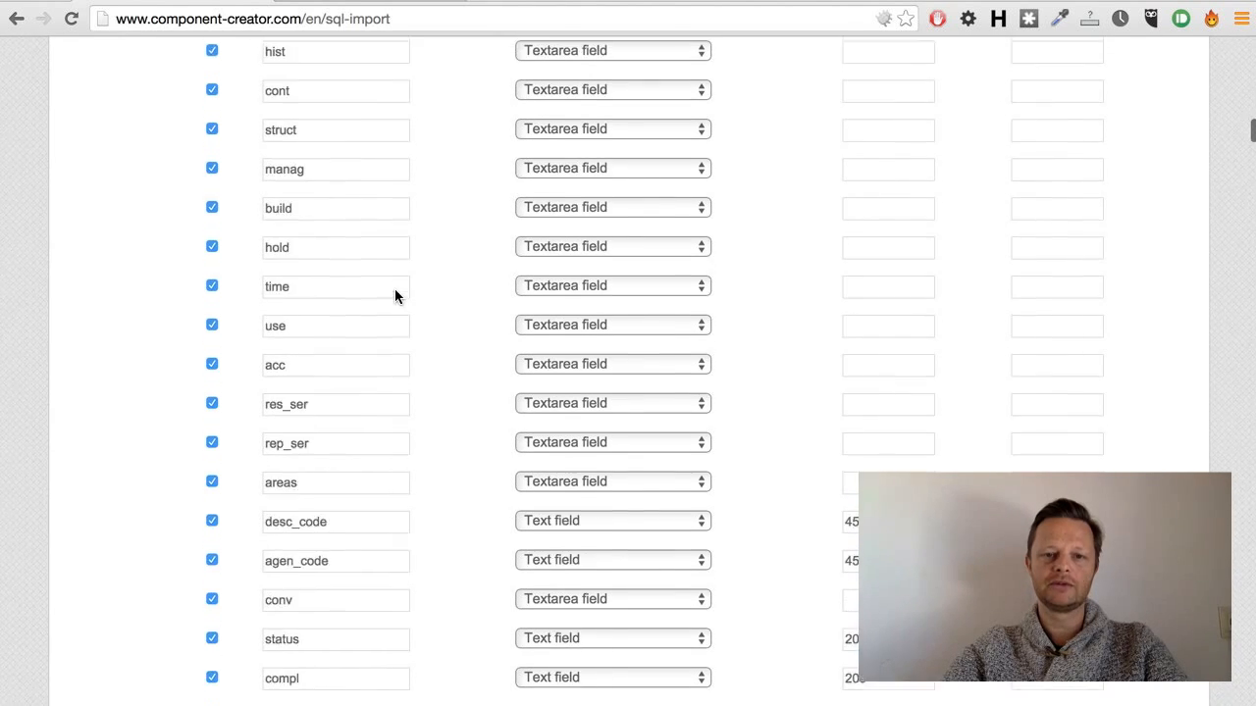
- Review the remaining tables and their suggested fields, and import them all into the com_mantaj component
{"action": "scroll", "coordinate": [395, 299], "scroll_direction": "down", "scroll_amount": 20}
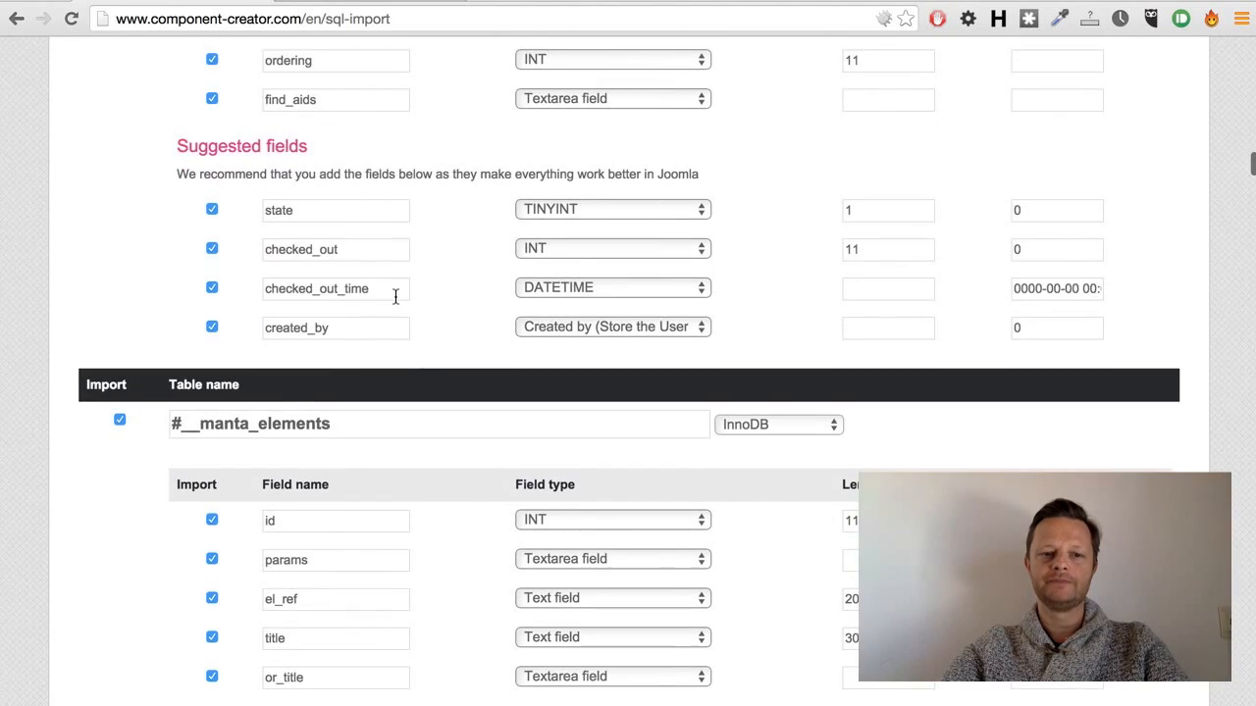
{"action": "scroll", "coordinate": [390, 311], "scroll_direction": "down", "scroll_amount": 20}
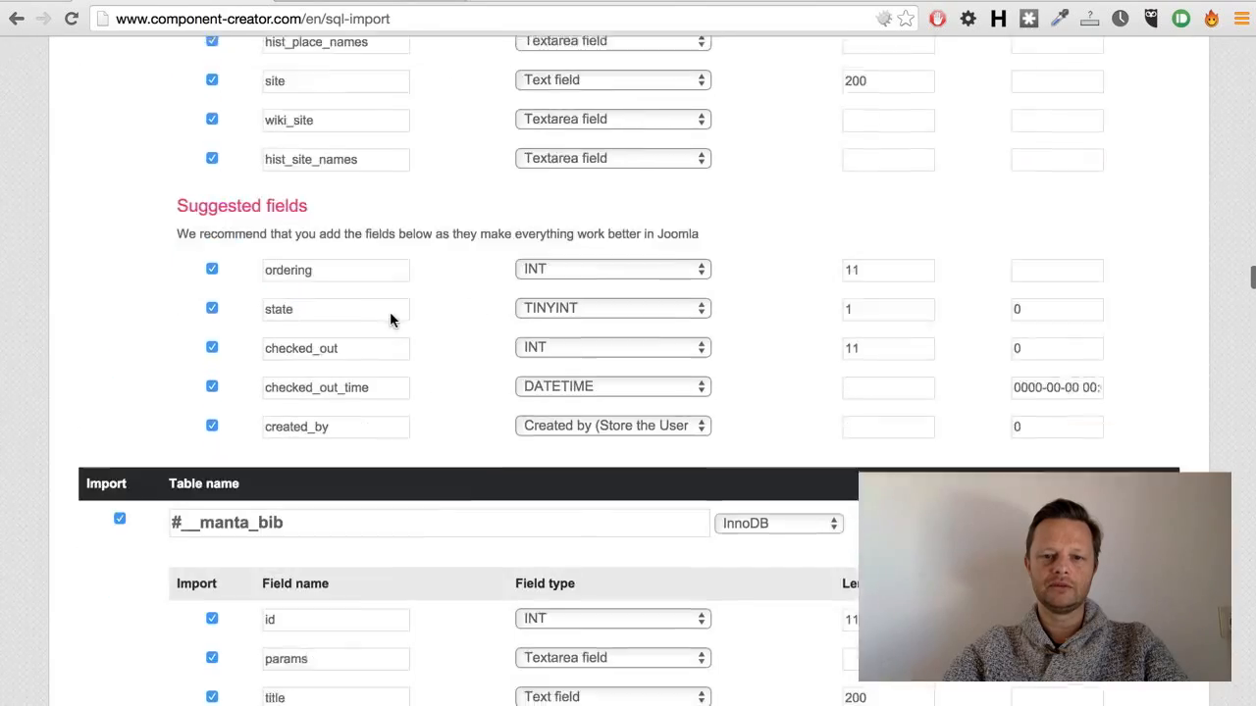
{"action": "scroll", "coordinate": [389, 324], "scroll_direction": "down", "scroll_amount": 20}
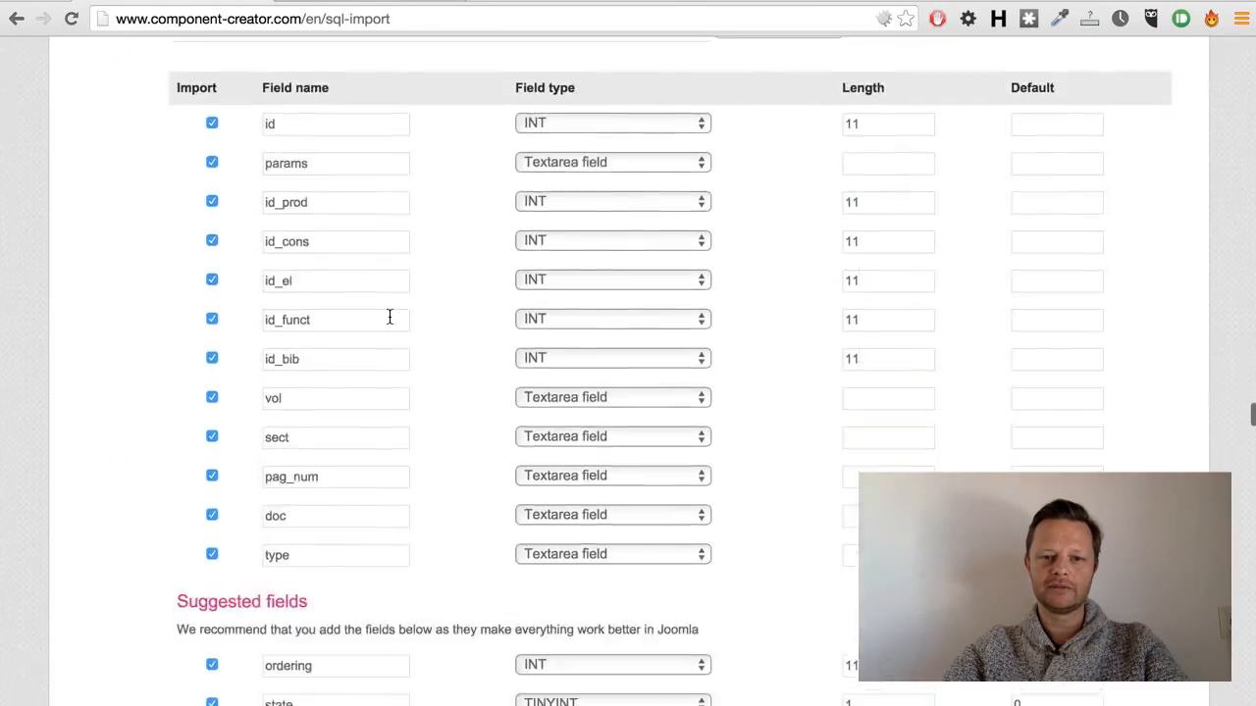
{"action": "scroll", "coordinate": [389, 323], "scroll_direction": "down", "scroll_amount": 20}
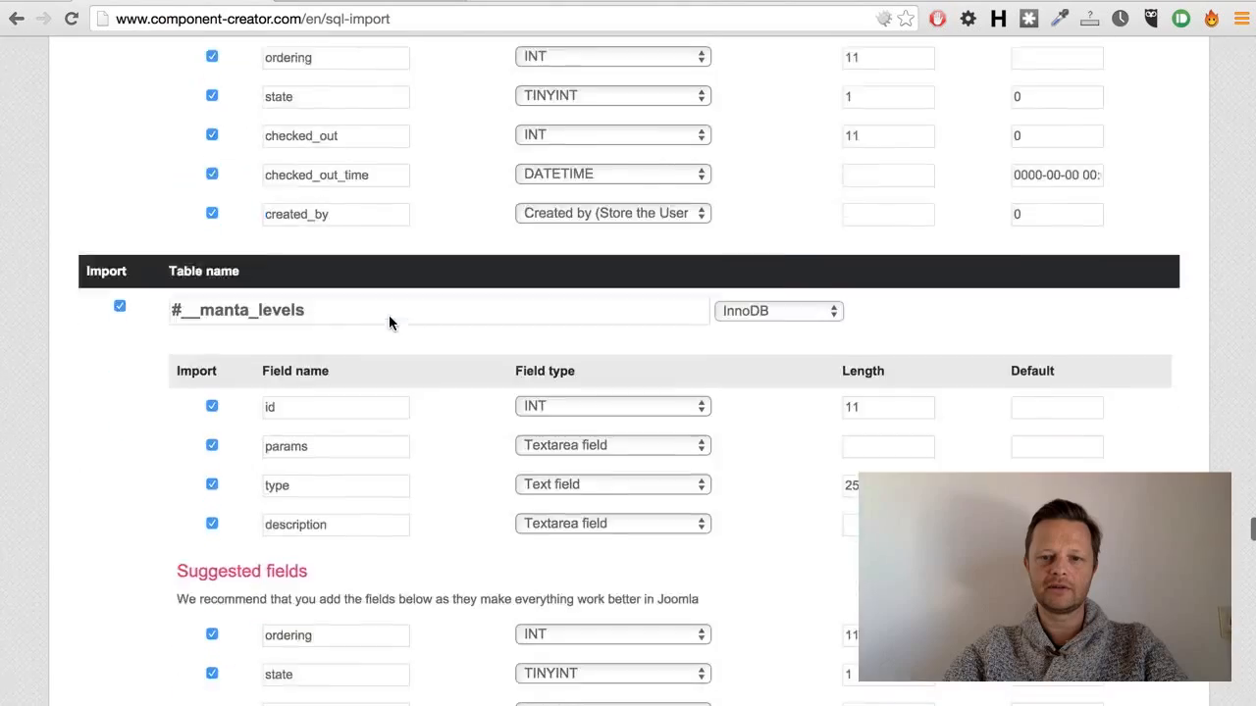
{"action": "scroll", "coordinate": [389, 319], "scroll_direction": "down", "scroll_amount": 20}
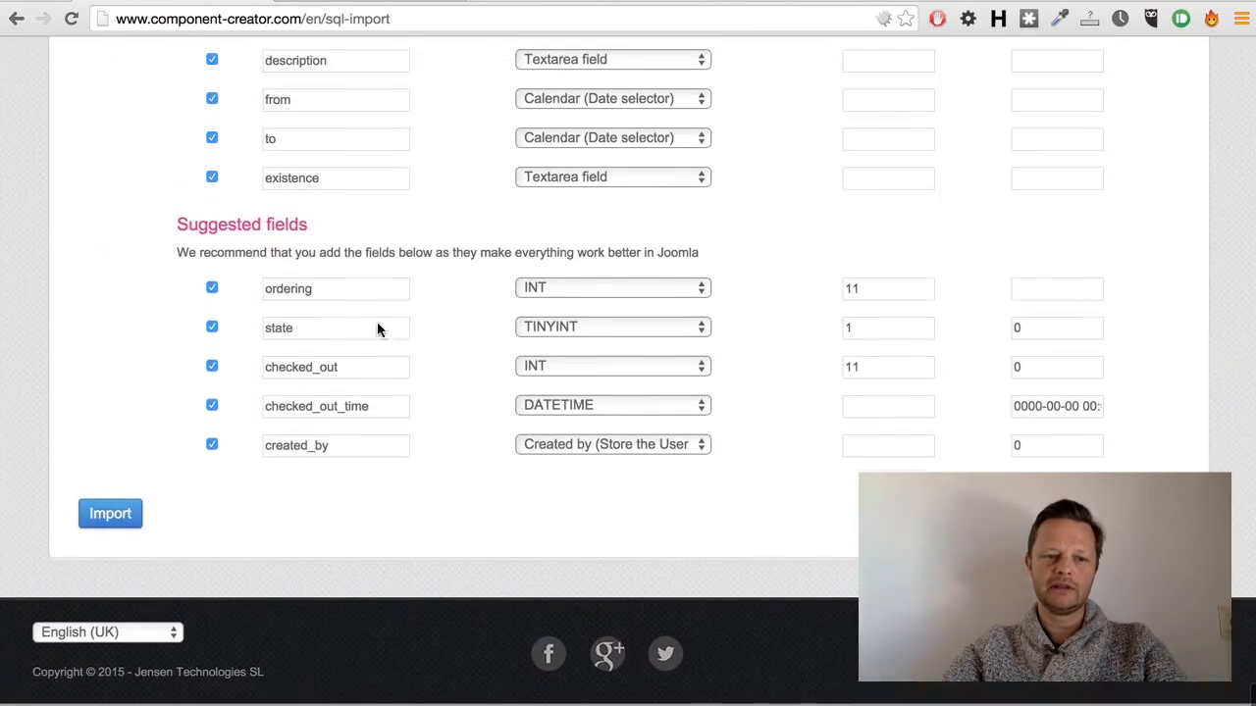
{"action": "left_click", "coordinate": [104, 530]}
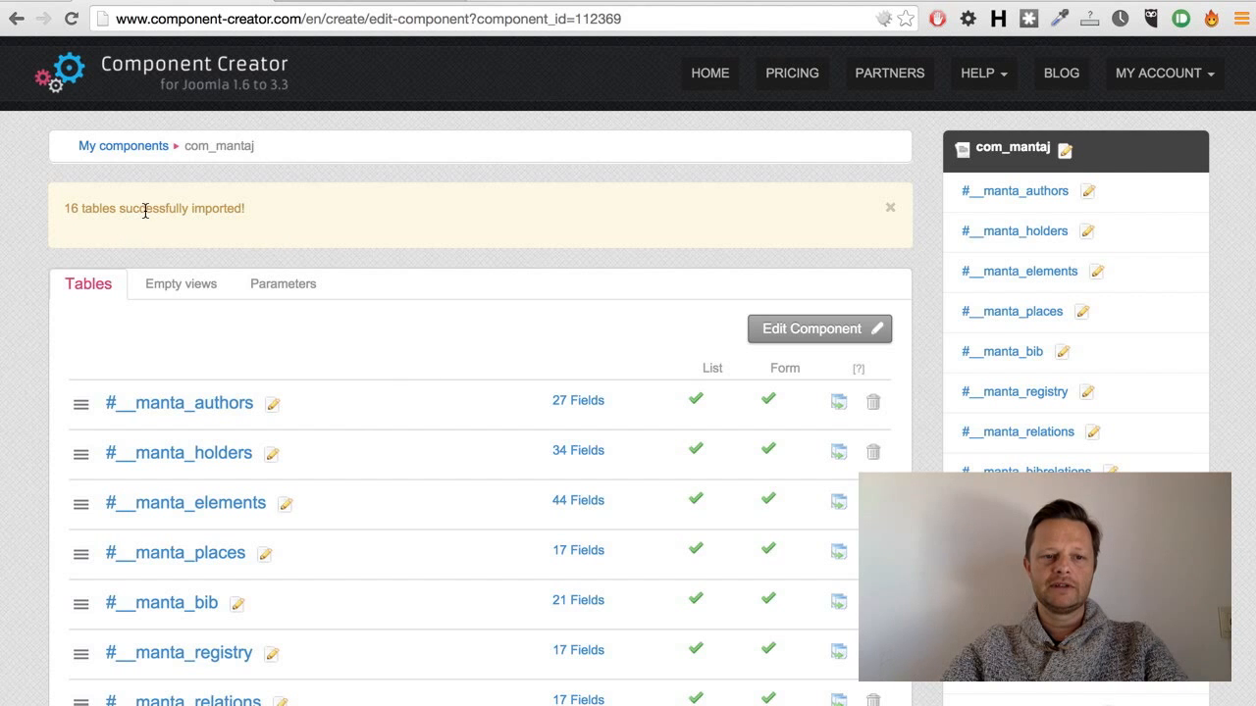
- Look over the component's imported tables and examine the fields and types of #__manta_relations
{"action": "scroll", "coordinate": [324, 228], "scroll_direction": "down", "scroll_amount": 5}
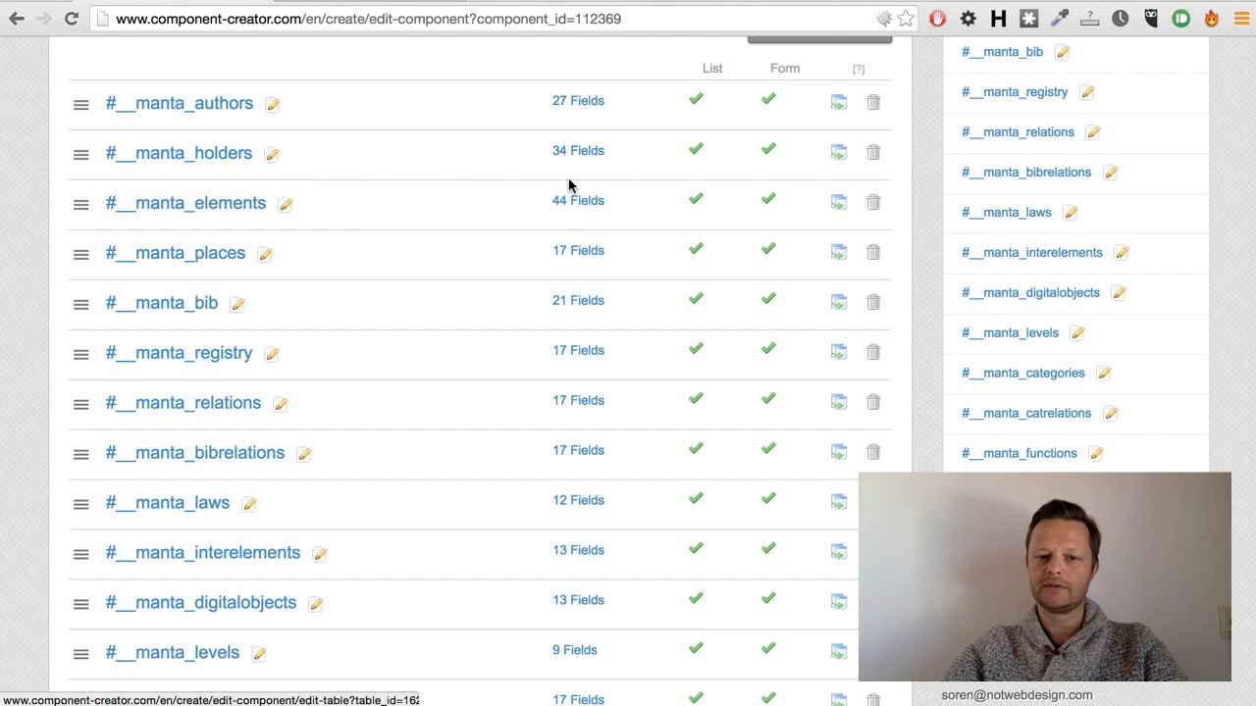
{"action": "scroll", "coordinate": [461, 411], "scroll_direction": "down", "scroll_amount": 3}
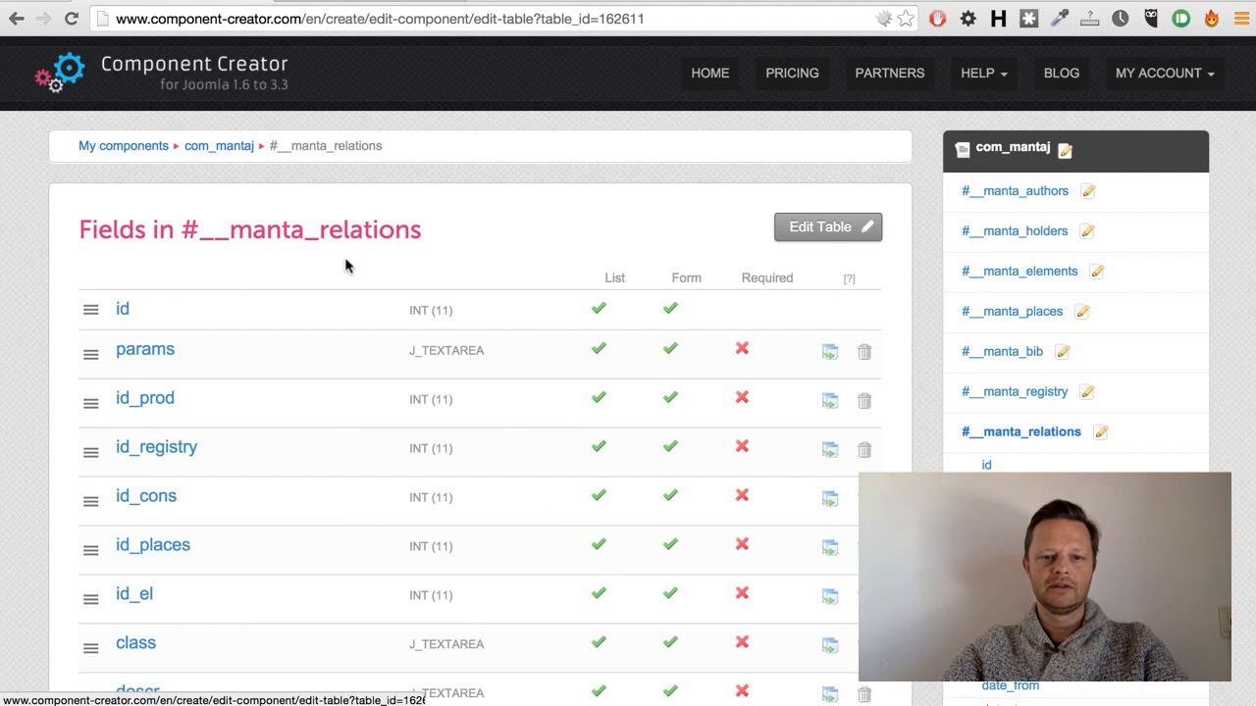
{"action": "scroll", "coordinate": [451, 351], "scroll_direction": "down", "scroll_amount": 5}
{"action": "scroll", "coordinate": [454, 350], "scroll_direction": "up", "scroll_amount": 1}
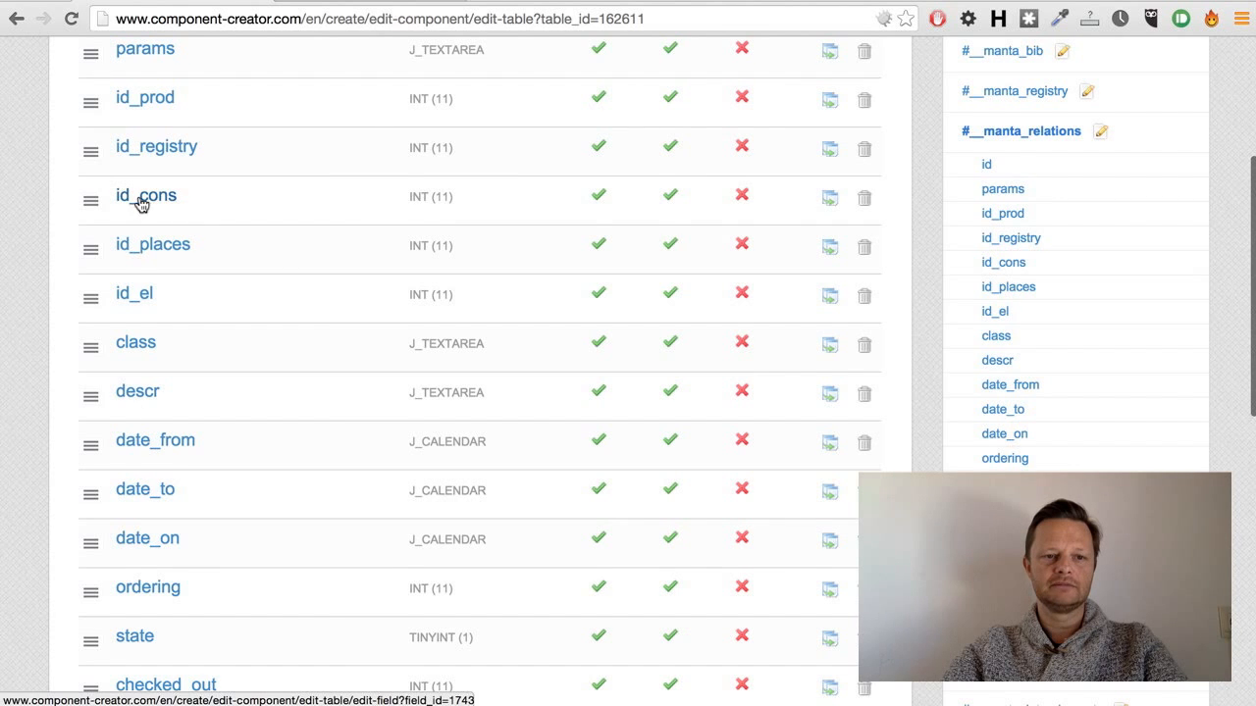
{"action": "scroll", "coordinate": [265, 218], "scroll_direction": "up", "scroll_amount": 1}
{"action": "scroll", "coordinate": [265, 219], "scroll_direction": "up", "scroll_amount": 2}
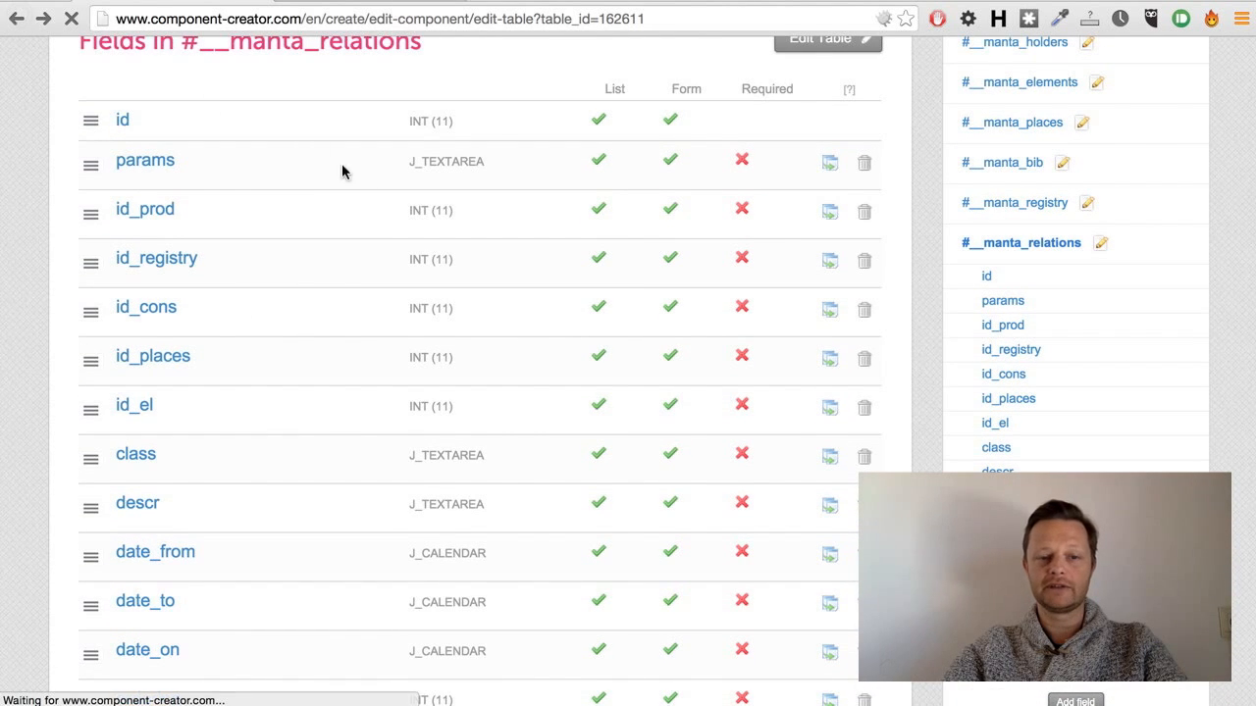
{"action": "scroll", "coordinate": [387, 279], "scroll_direction": "up", "scroll_amount": 5}
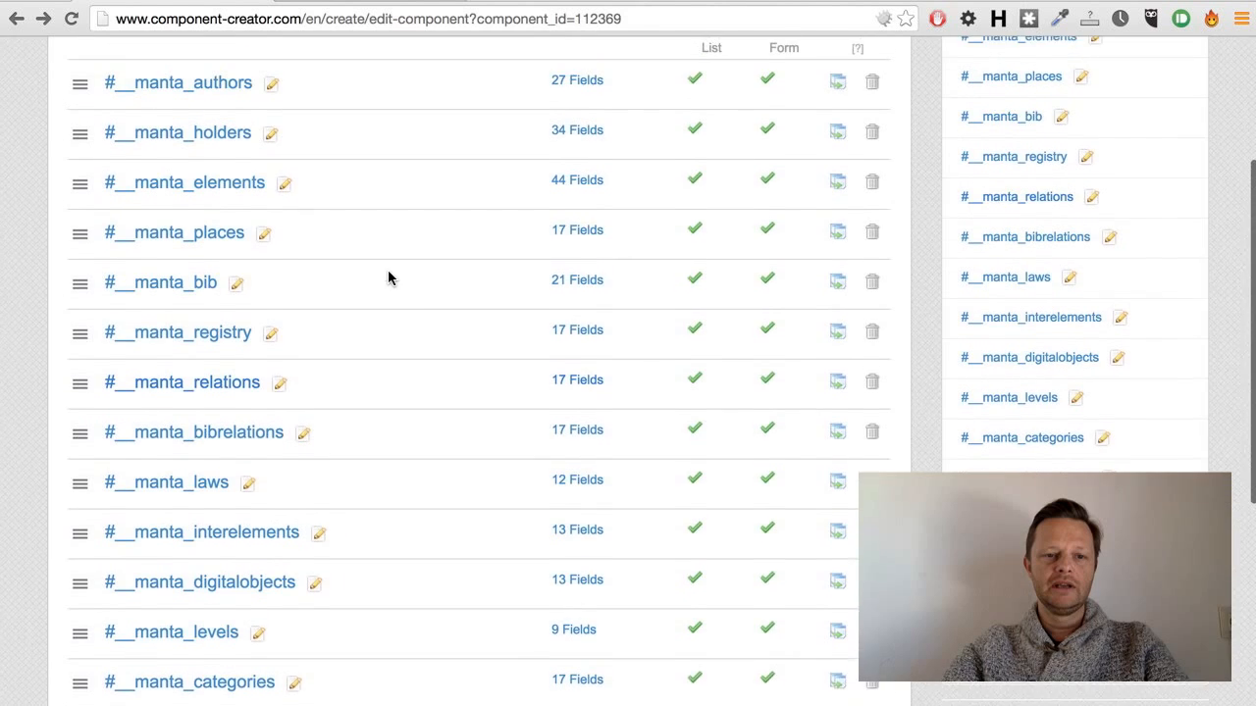
- In #__manta_places, exclude admin, admin_1, admin_2, admin_3 and wiki_place from the list view and make name required
{"action": "left_click", "coordinate": [210, 257]}
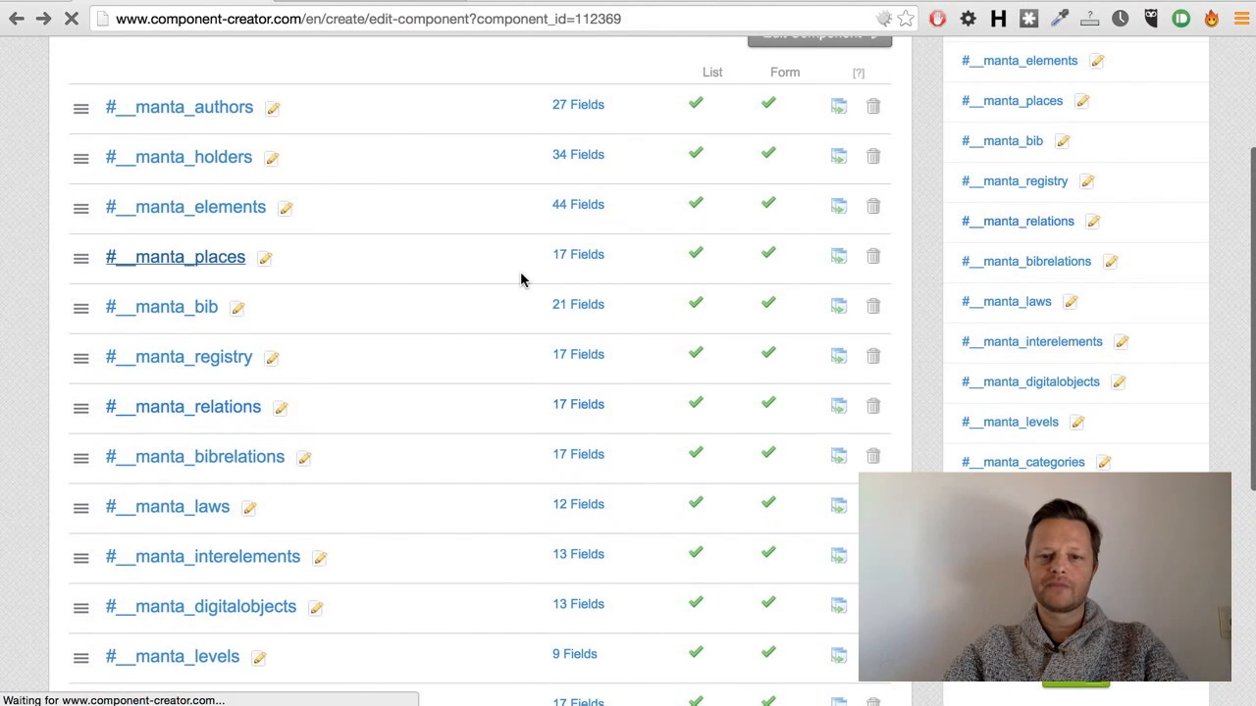
{"action": "scroll", "coordinate": [458, 320], "scroll_direction": "down", "scroll_amount": 1}
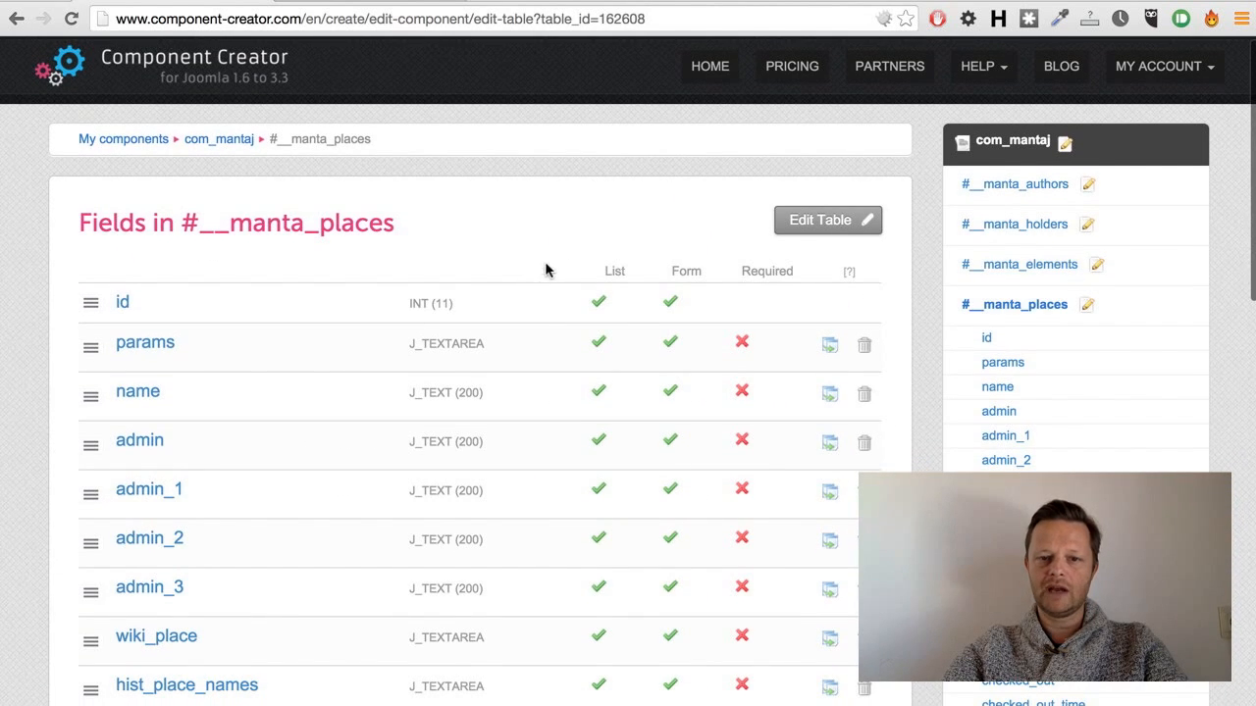
{"action": "scroll", "coordinate": [490, 325], "scroll_direction": "down", "scroll_amount": 1}
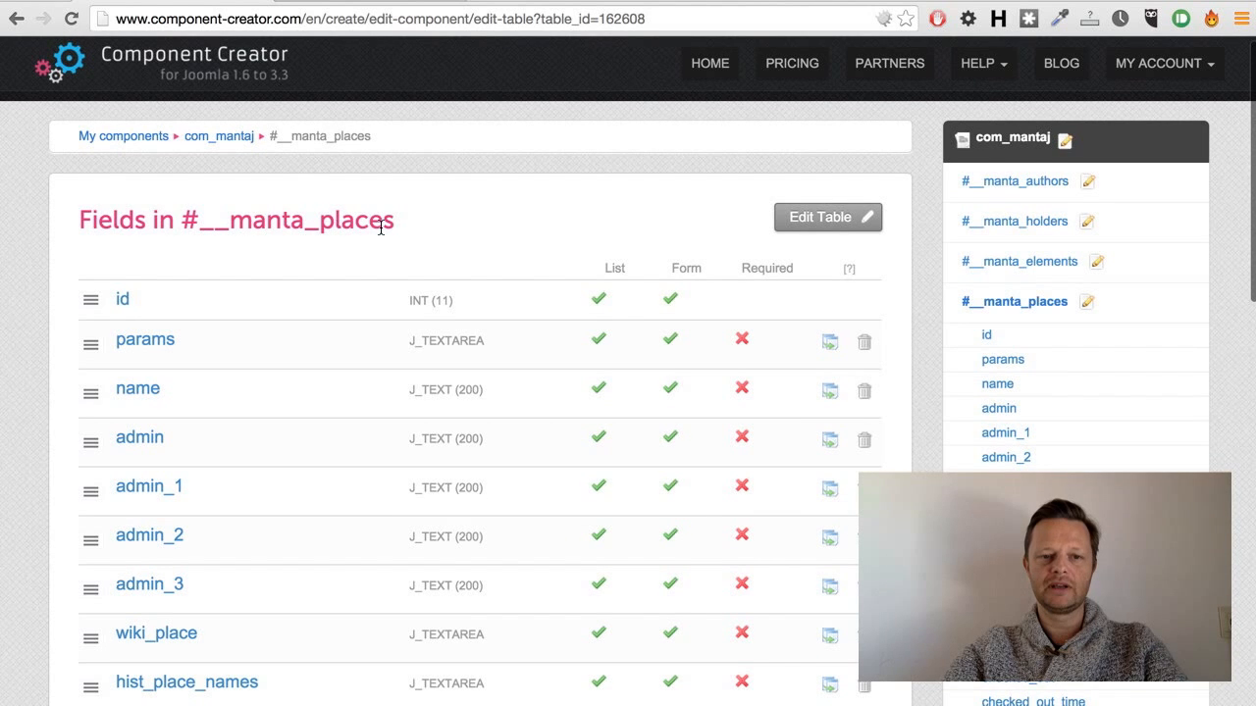
{"action": "scroll", "coordinate": [488, 252], "scroll_direction": "down", "scroll_amount": 5}
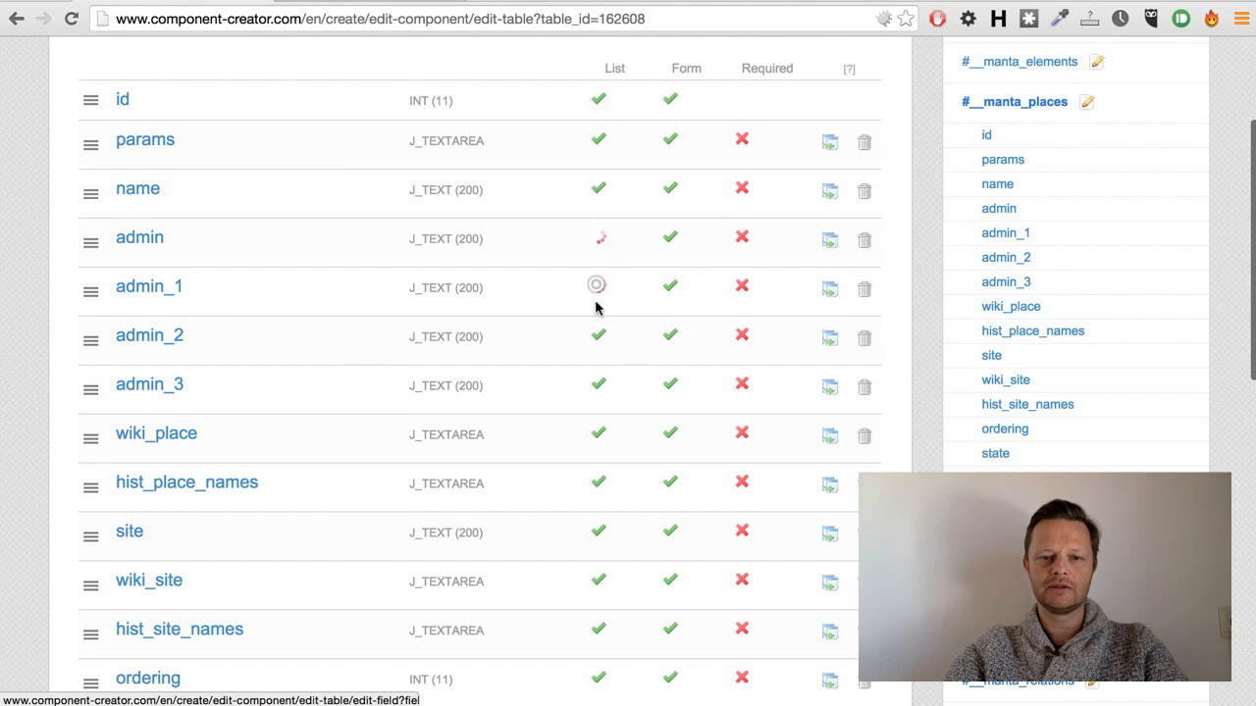
{"action": "left_click", "coordinate": [602, 387]}
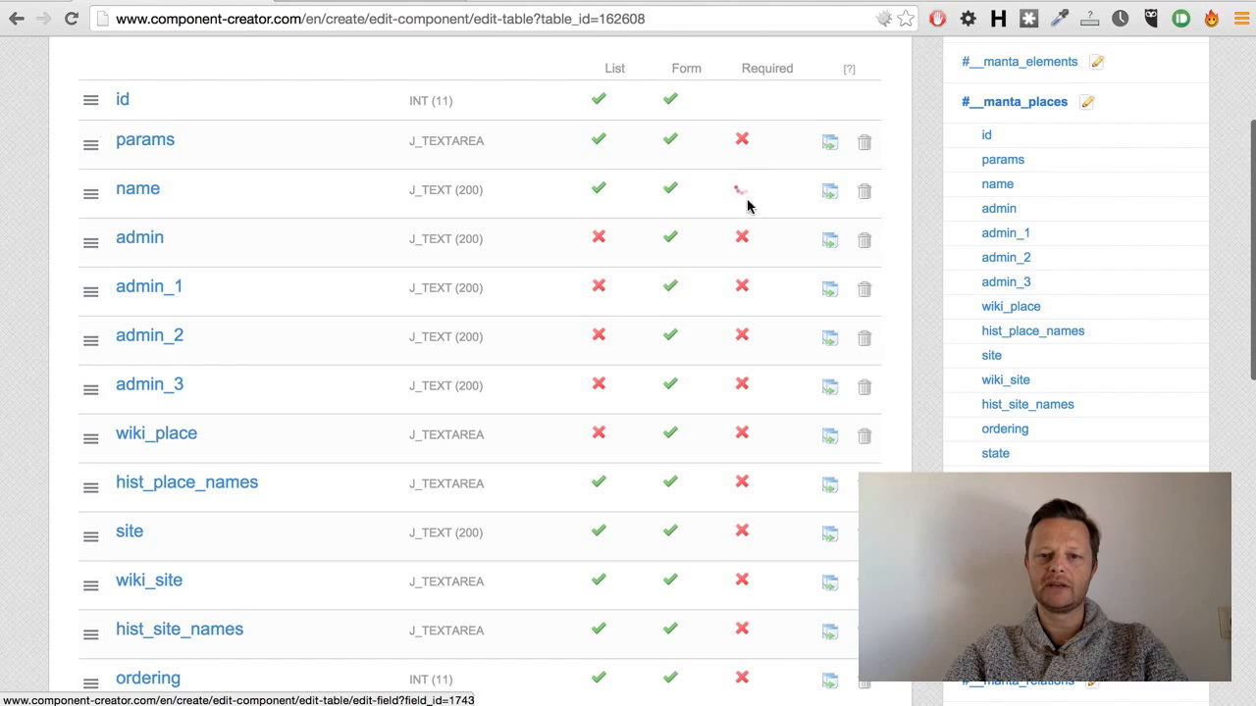
{"action": "scroll", "coordinate": [745, 221], "scroll_direction": "down", "scroll_amount": 5}
{"action": "scroll", "coordinate": [748, 224], "scroll_direction": "up", "scroll_amount": 4}
{"action": "scroll", "coordinate": [746, 221], "scroll_direction": "up", "scroll_amount": 3}
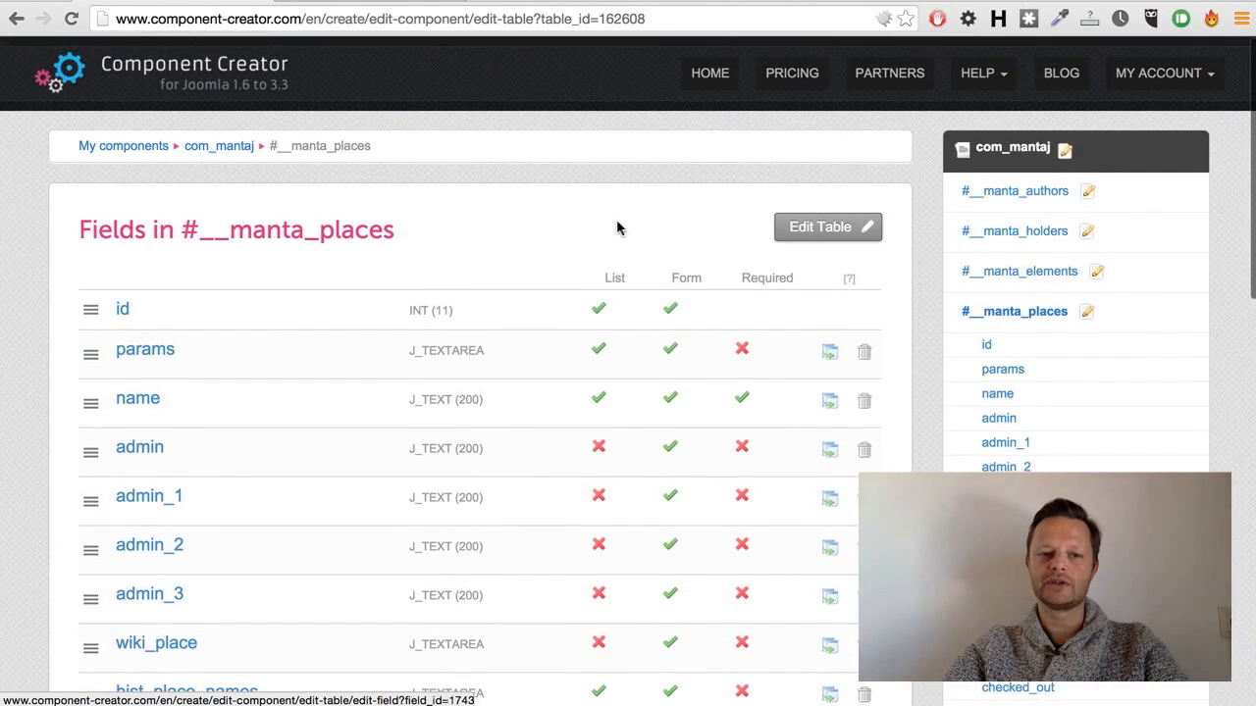
- Examine all #__manta_places fields for their types and their list, form and required settings
{"action": "scroll", "coordinate": [440, 254], "scroll_direction": "down", "scroll_amount": 8}
{"action": "scroll", "coordinate": [441, 254], "scroll_direction": "up", "scroll_amount": 8}
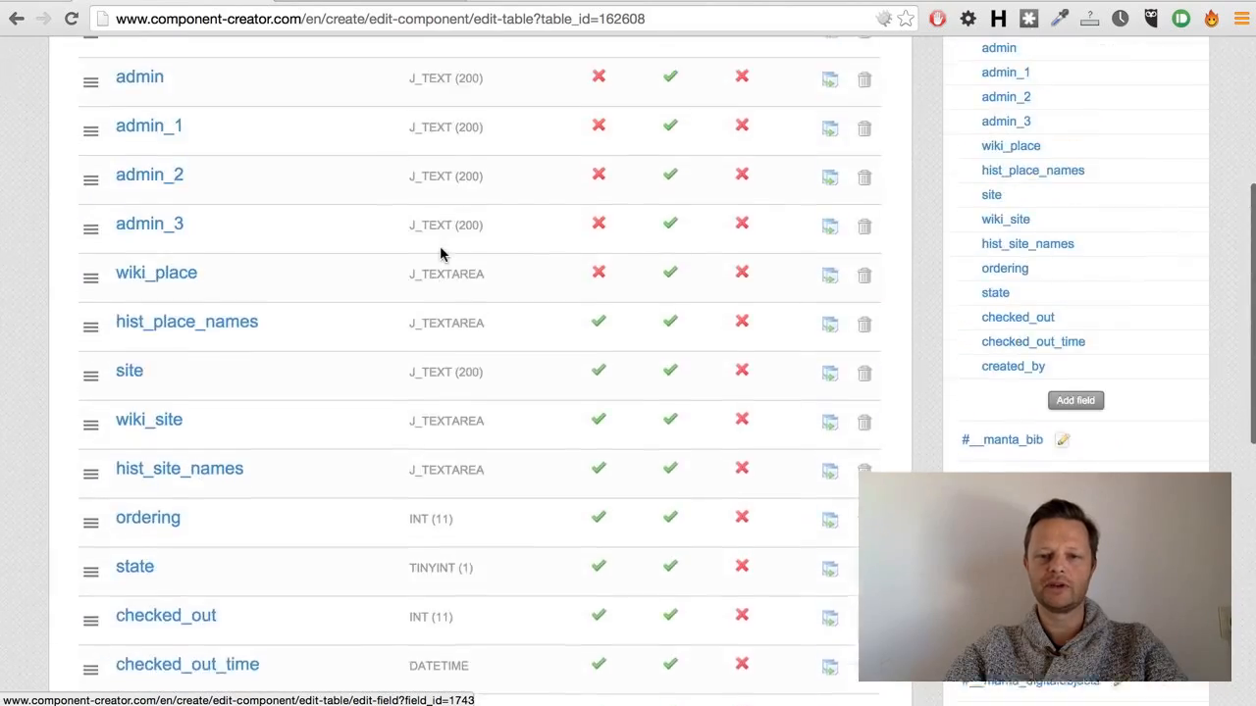
{"action": "scroll", "coordinate": [440, 254], "scroll_direction": "down", "scroll_amount": 9}
{"action": "scroll", "coordinate": [441, 254], "scroll_direction": "up", "scroll_amount": 4}
{"action": "scroll", "coordinate": [440, 254], "scroll_direction": "up", "scroll_amount": 6}
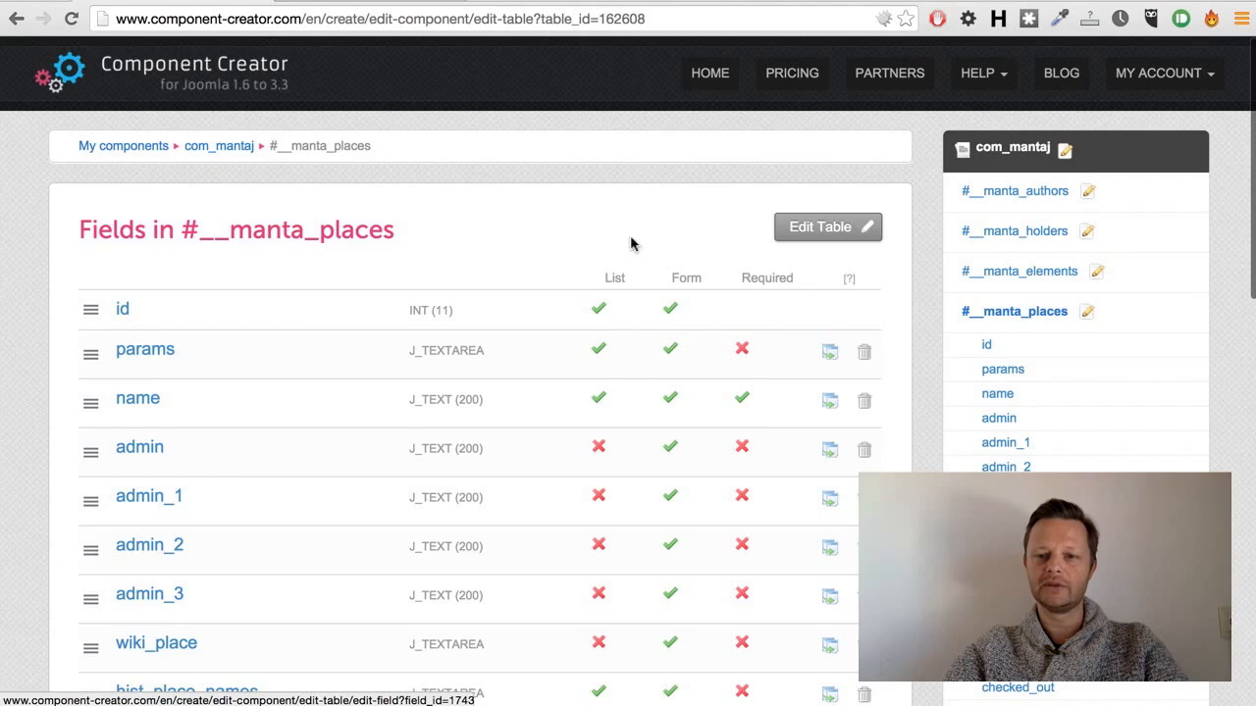
{"action": "scroll", "coordinate": [670, 244], "scroll_direction": "down", "scroll_amount": 9}
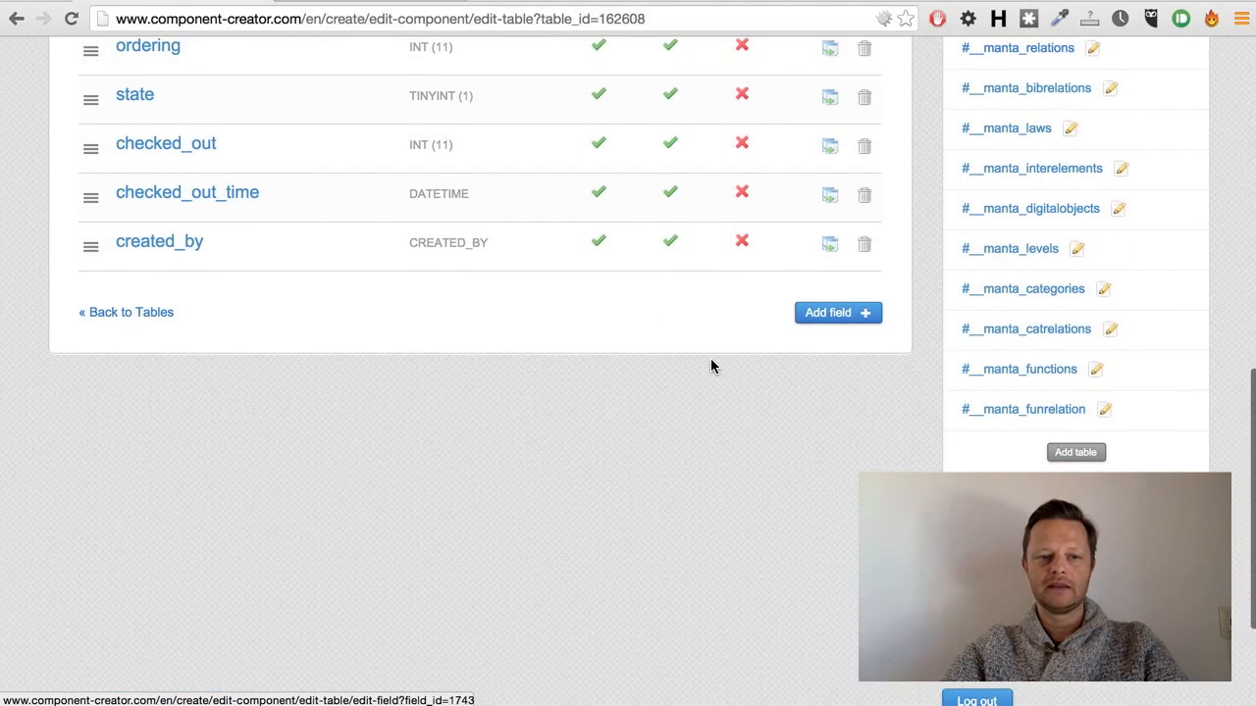
{"action": "scroll", "coordinate": [712, 364], "scroll_direction": "up", "scroll_amount": 5}
{"action": "scroll", "coordinate": [713, 364], "scroll_direction": "up", "scroll_amount": 5}
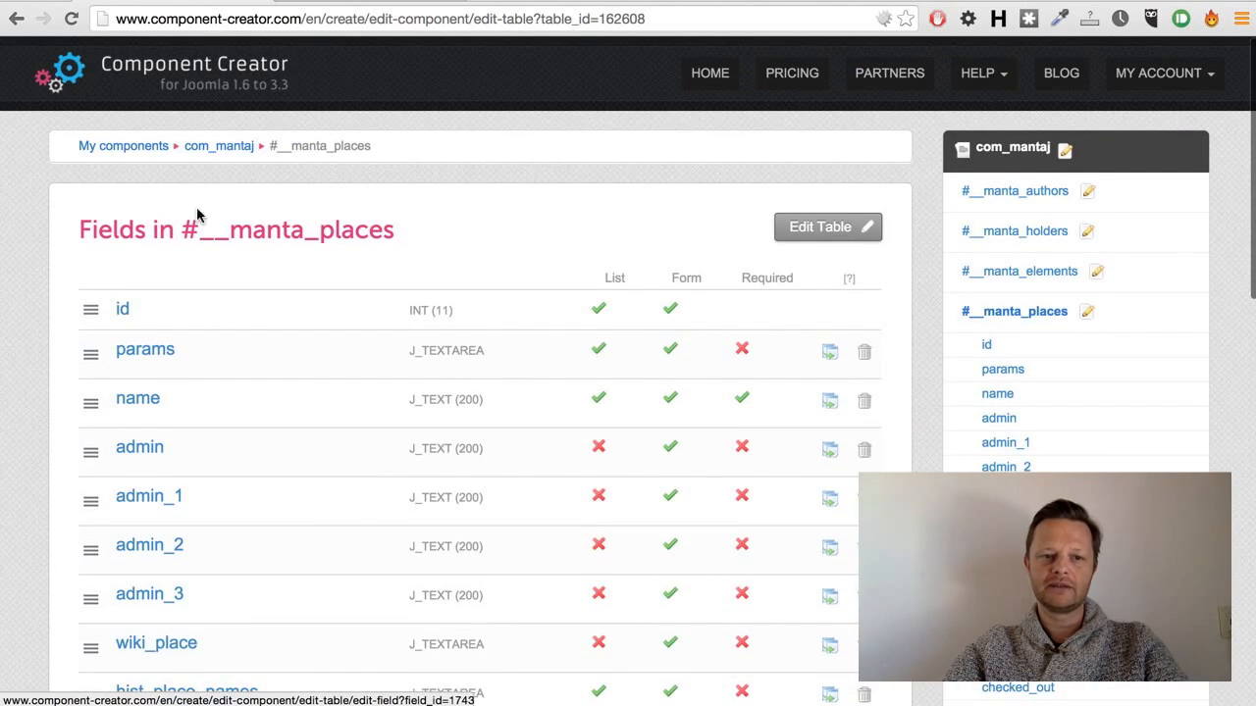
- Return to the com_mantaj component overview and build the component as an installable zip package
{"action": "left_click", "coordinate": [227, 148]}
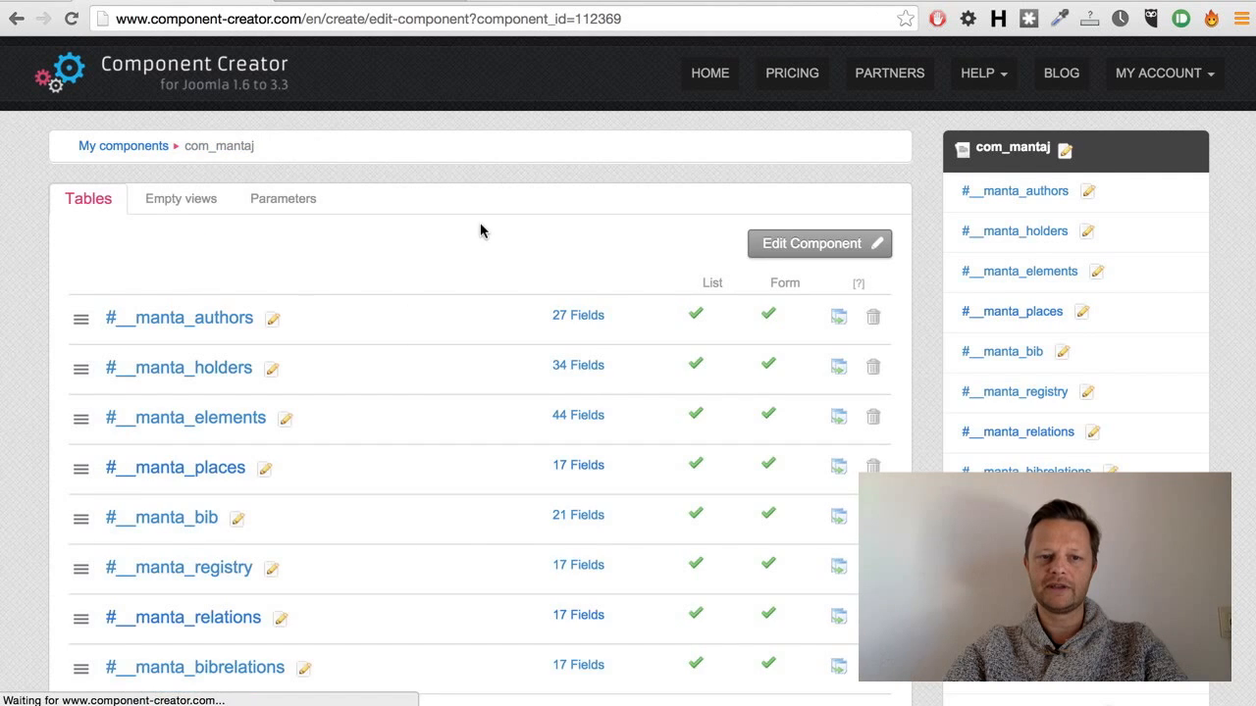
{"action": "scroll", "coordinate": [481, 230], "scroll_direction": "down", "scroll_amount": 6}
{"action": "scroll", "coordinate": [480, 230], "scroll_direction": "up", "scroll_amount": 2}
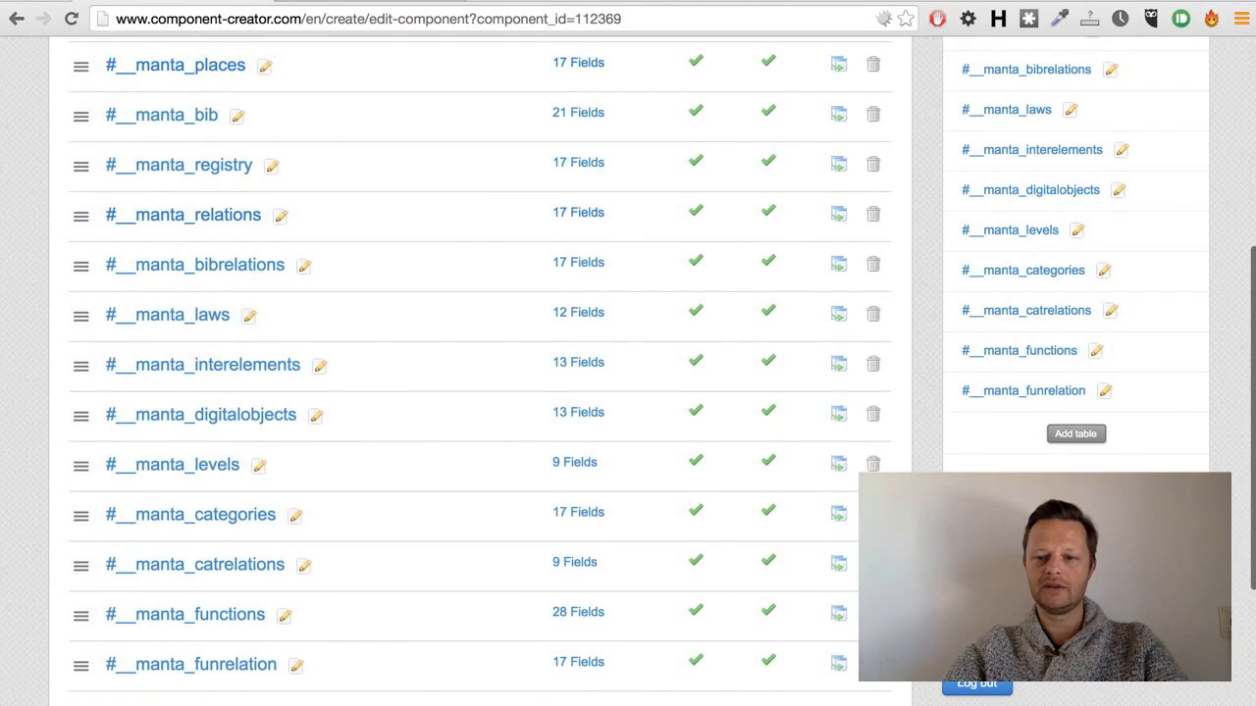
{"action": "left_click", "coordinate": [1075, 496]}
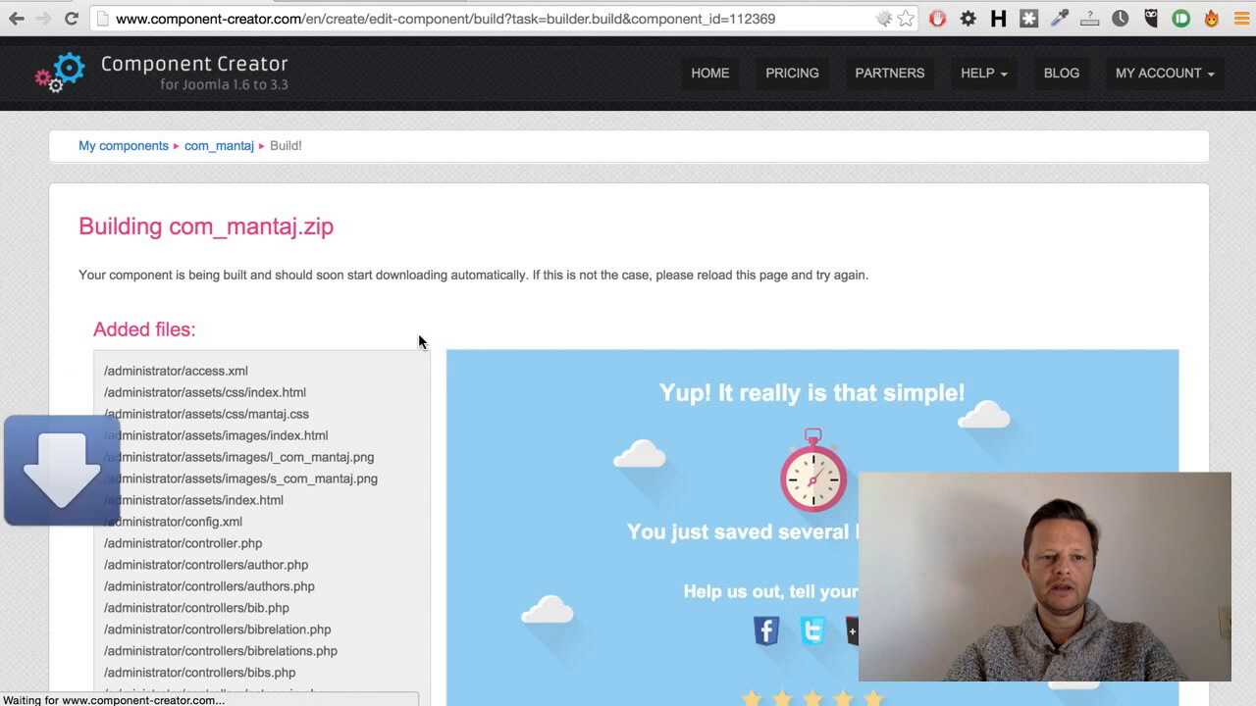
{"action": "scroll", "coordinate": [210, 569], "scroll_direction": "down", "scroll_amount": 1}
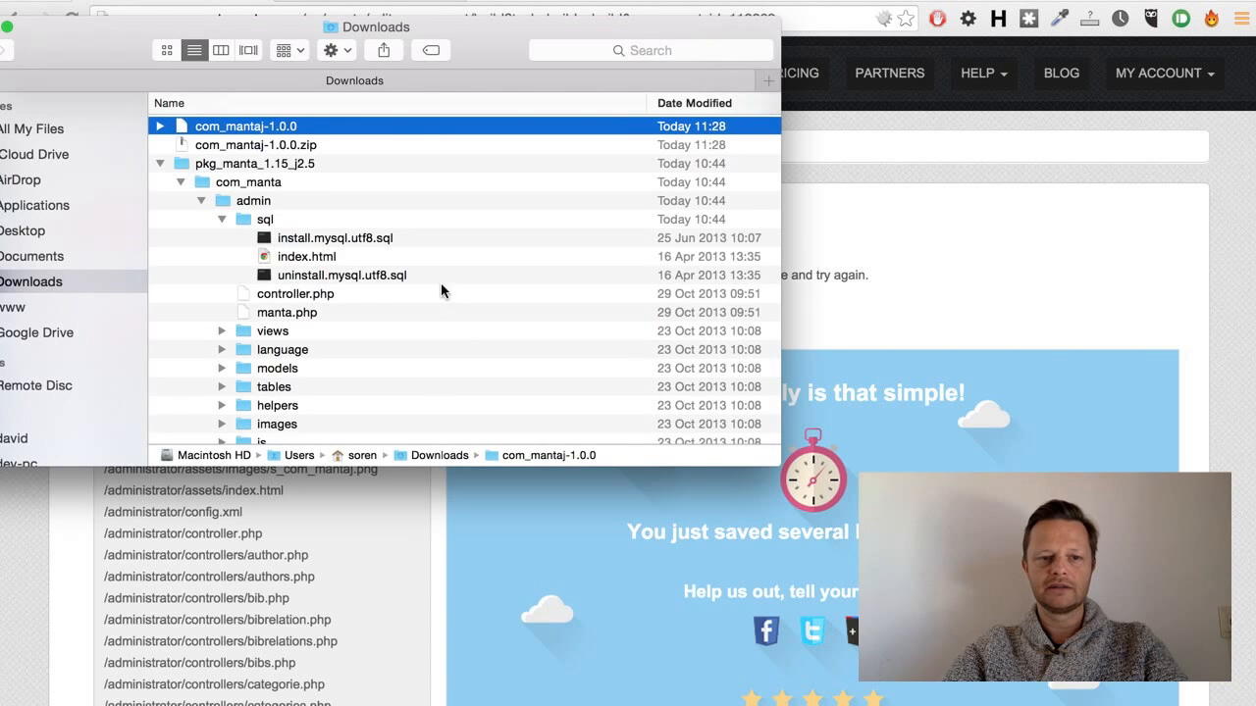
- Switch to Finder and browse the unpacked com_mantaj-1.0.0 folder down to the administrator's models files
{"action": "left_click", "coordinate": [158, 126]}
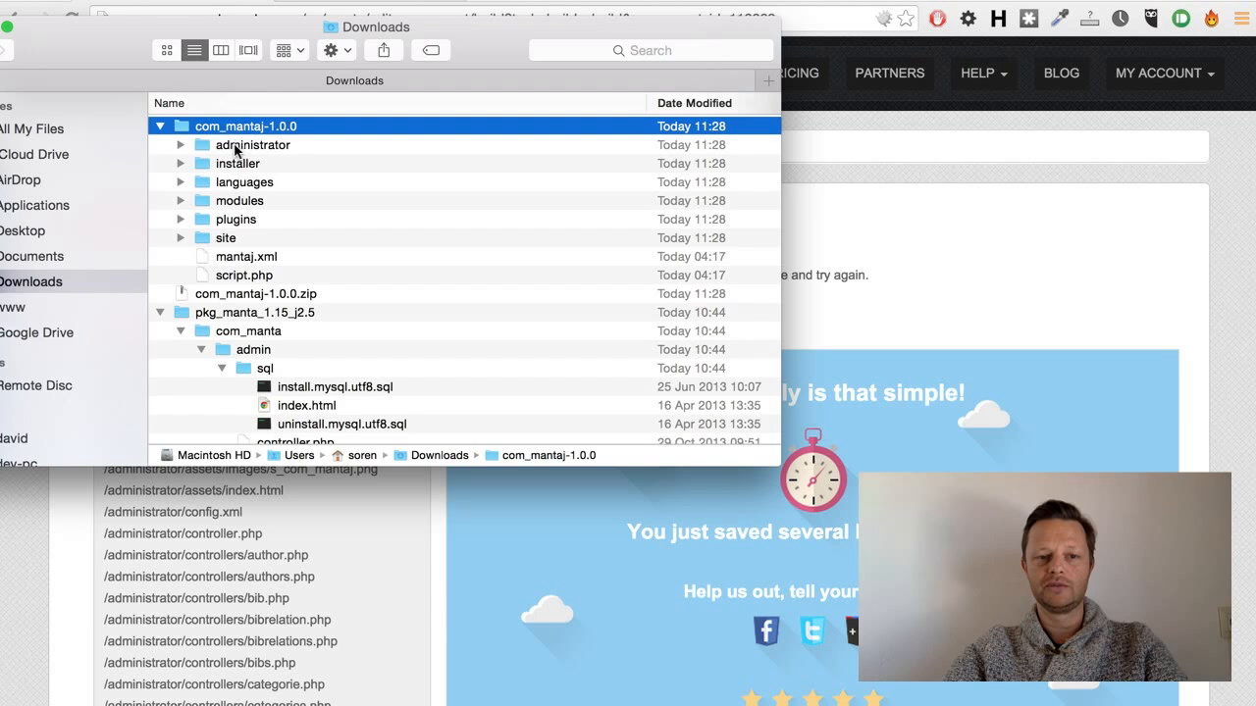
{"action": "left_click", "coordinate": [181, 146]}
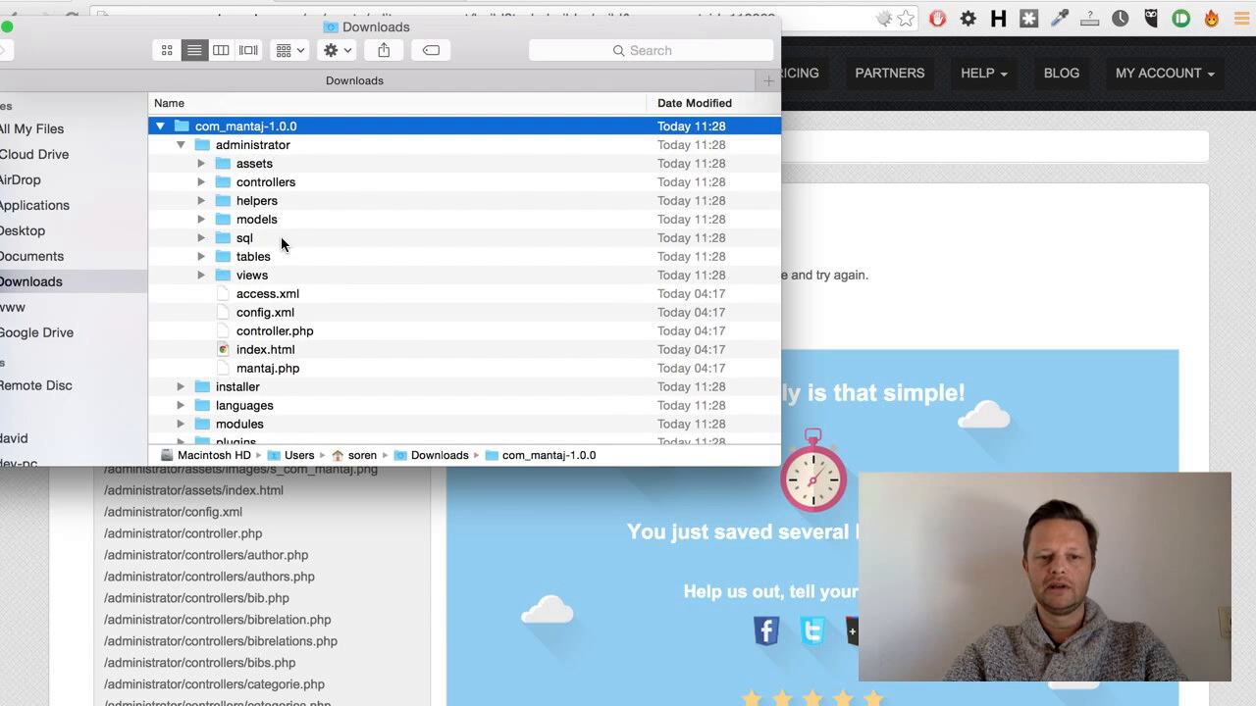
{"action": "left_click", "coordinate": [201, 200]}
{"action": "left_click", "coordinate": [201, 200]}
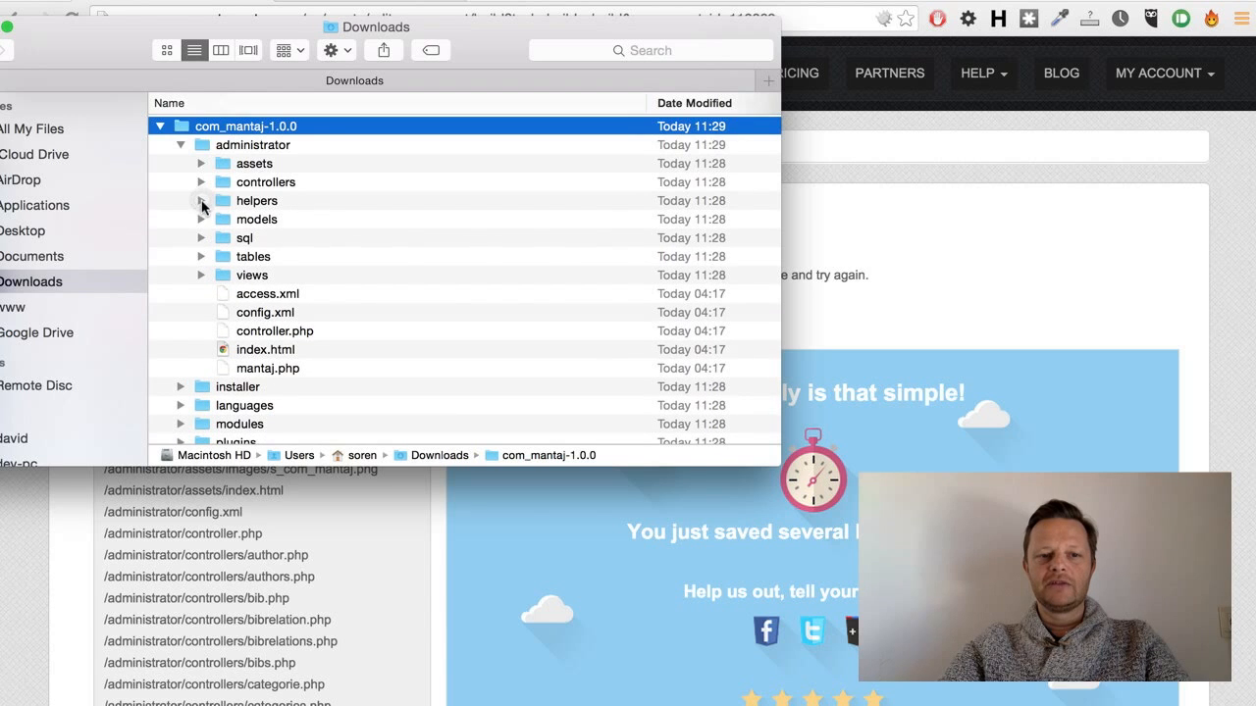
{"action": "left_click", "coordinate": [200, 219]}
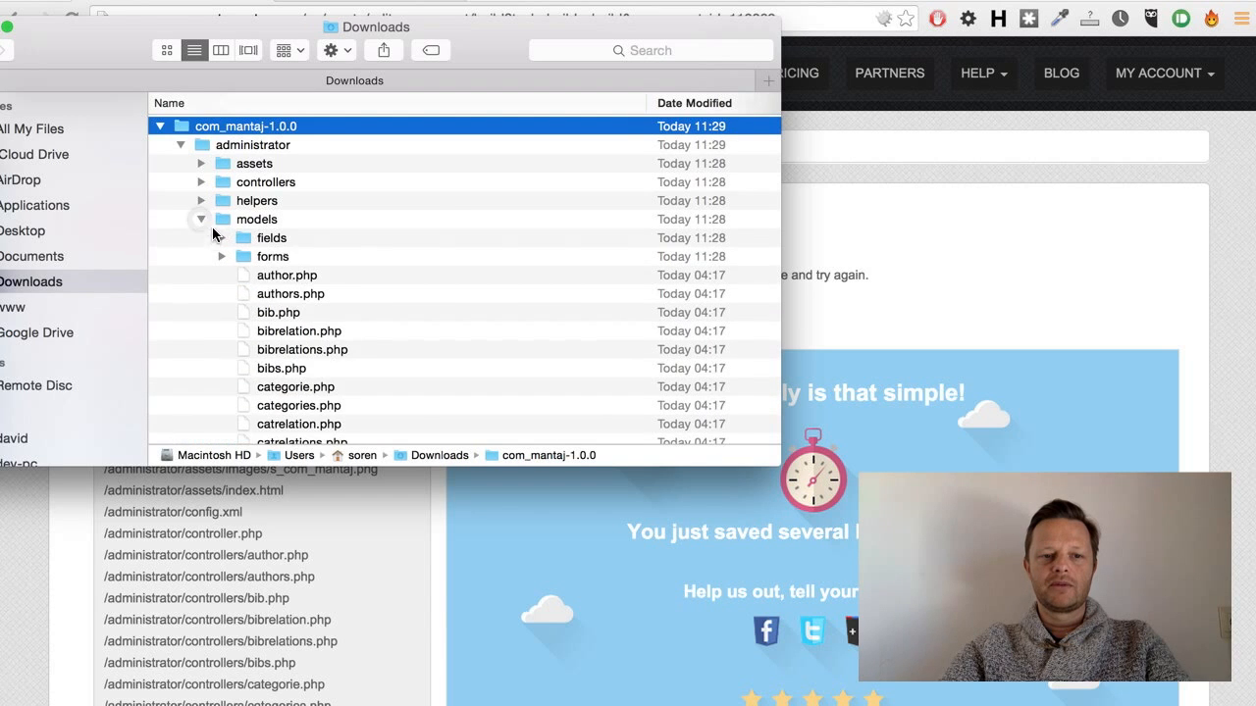
- Open bibrelation.php from the models folder in TextEdit and read through its generated model code
{"action": "left_click", "coordinate": [294, 336]}
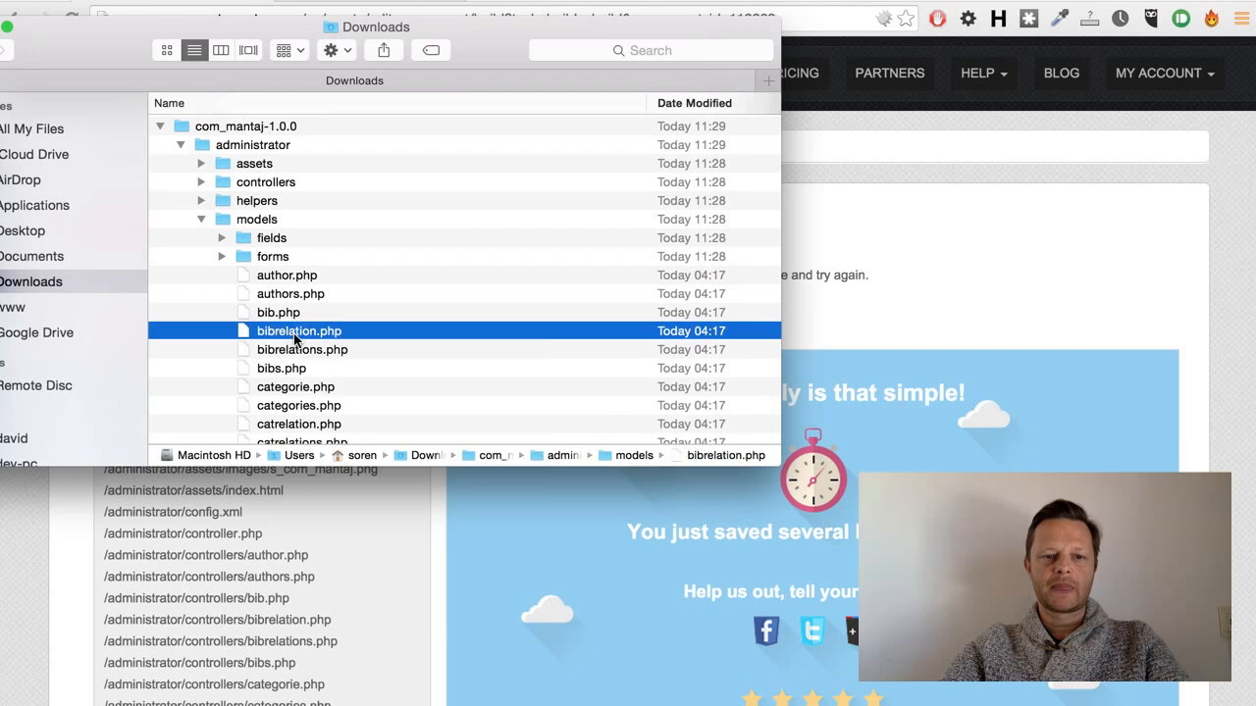
{"action": "right_click", "coordinate": [294, 337]}
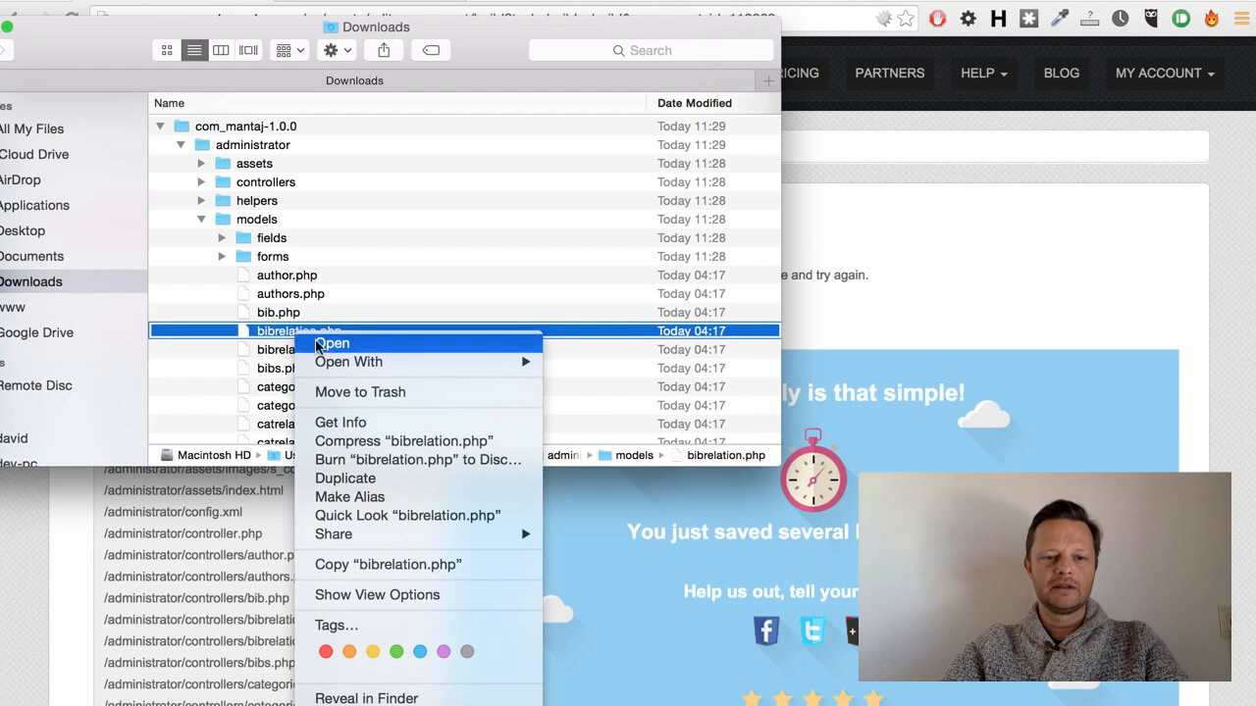
{"action": "mouse_move", "coordinate": [420, 363]}
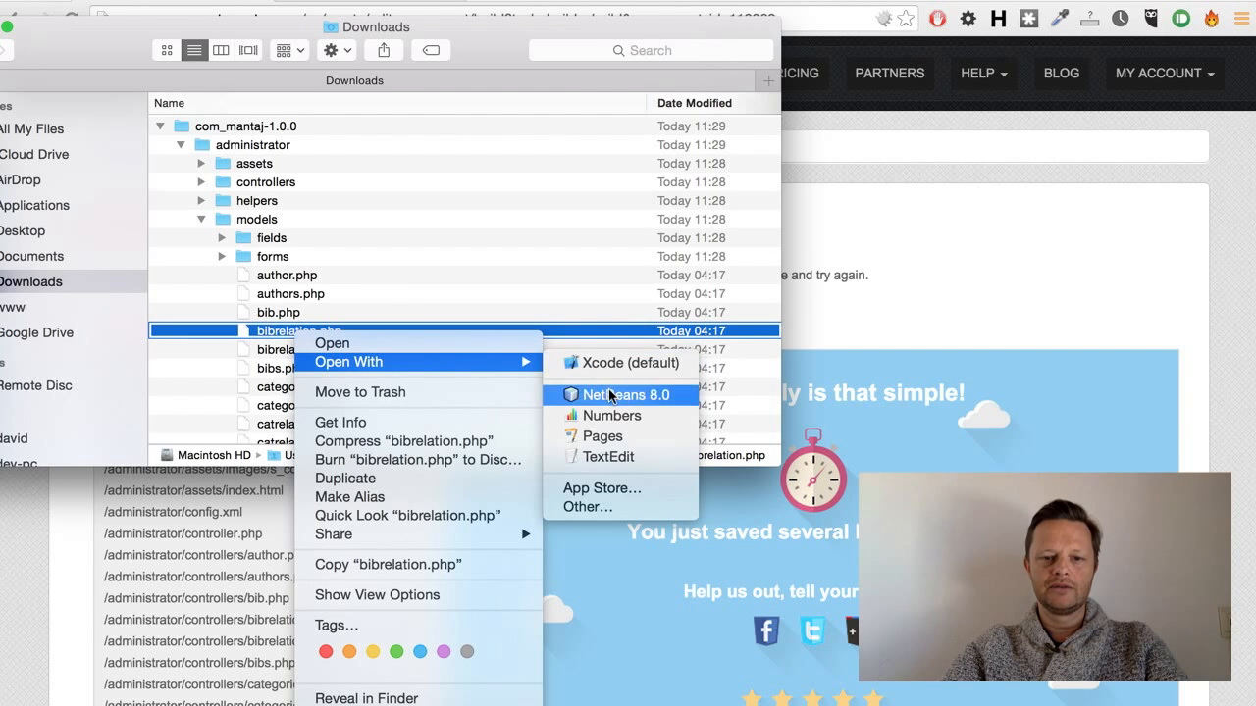
{"action": "left_click", "coordinate": [606, 458]}
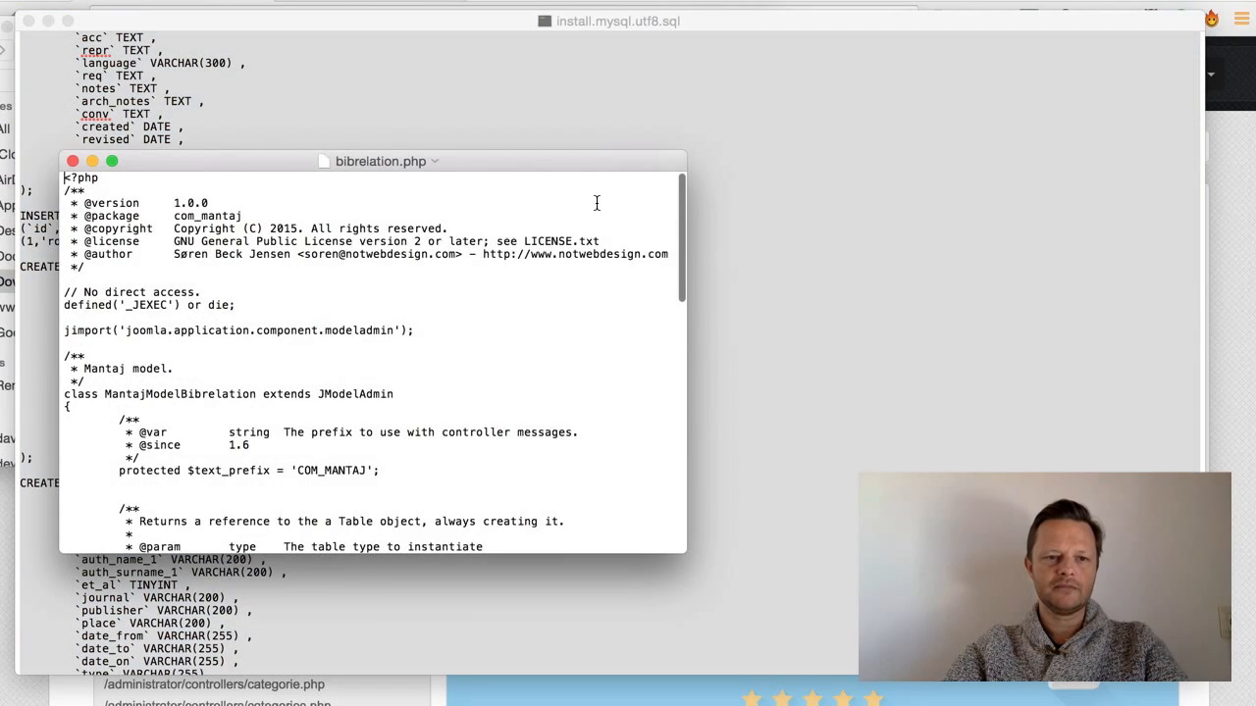
{"action": "scroll", "coordinate": [485, 281], "scroll_direction": "down", "scroll_amount": 10}
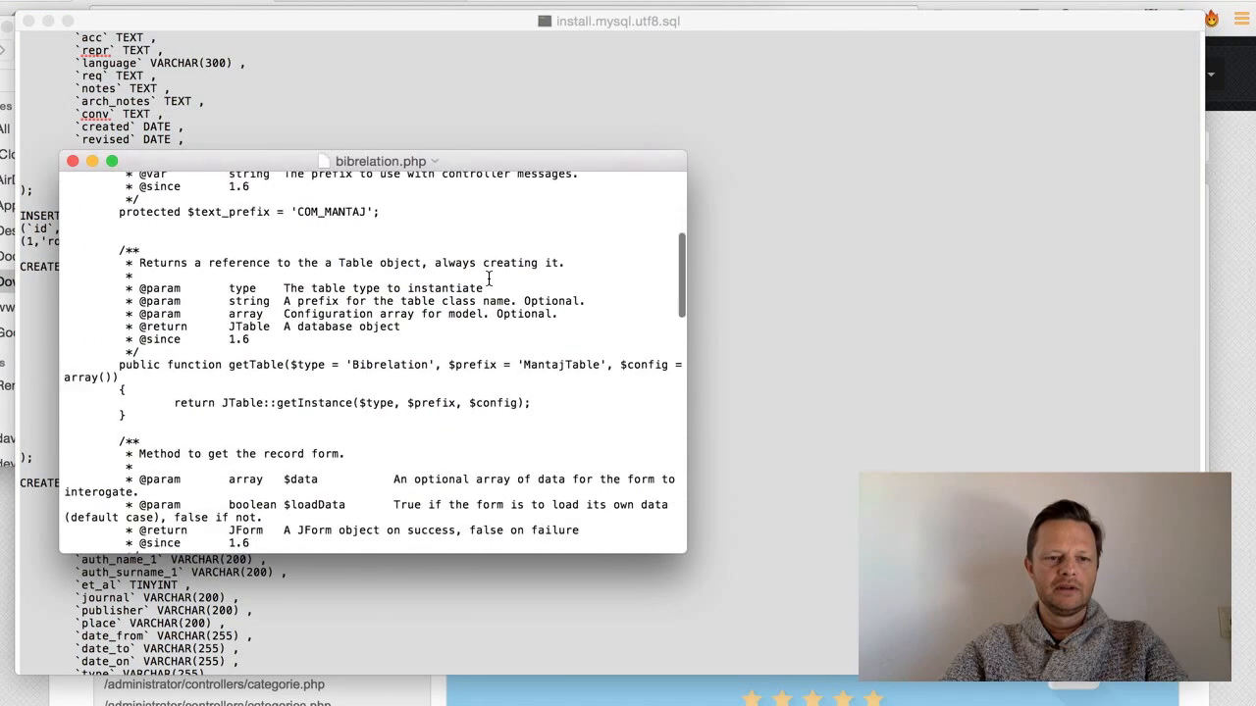
{"action": "scroll", "coordinate": [487, 280], "scroll_direction": "down", "scroll_amount": 10}
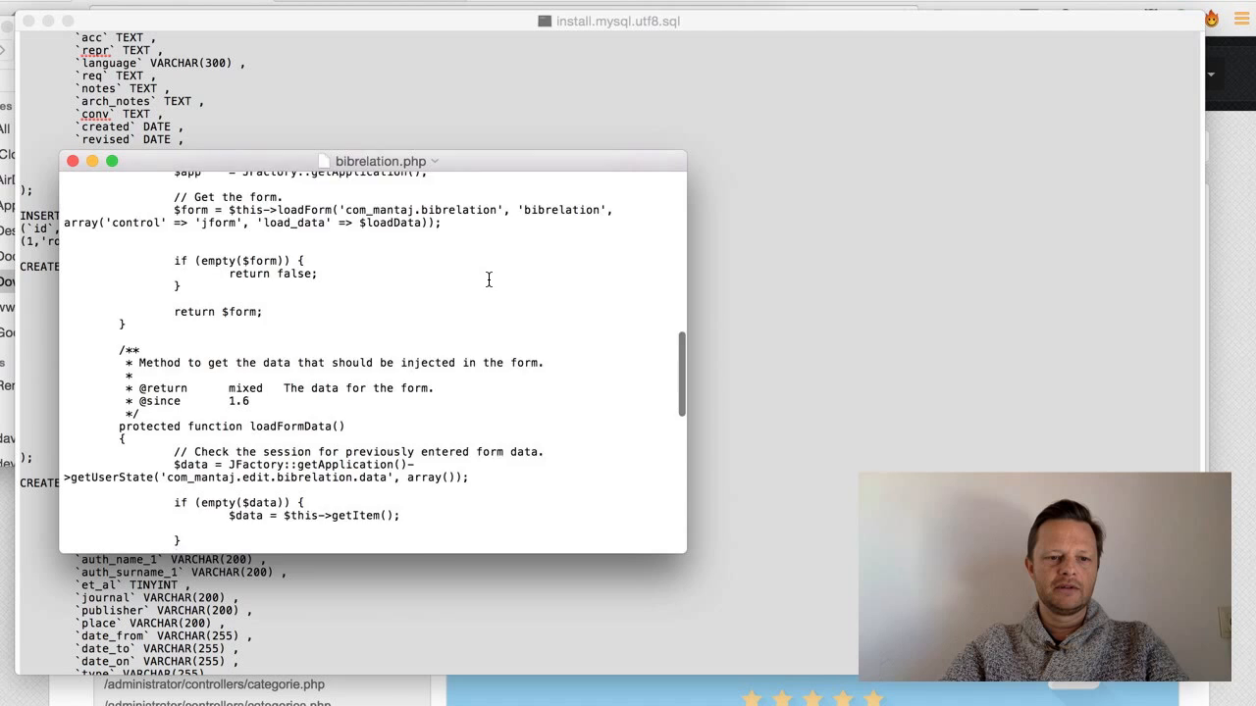
- Widen the bibrelation.php window and review the remaining model methods, then the file header and class declaration
{"action": "scroll", "coordinate": [487, 281], "scroll_direction": "down", "scroll_amount": 4}
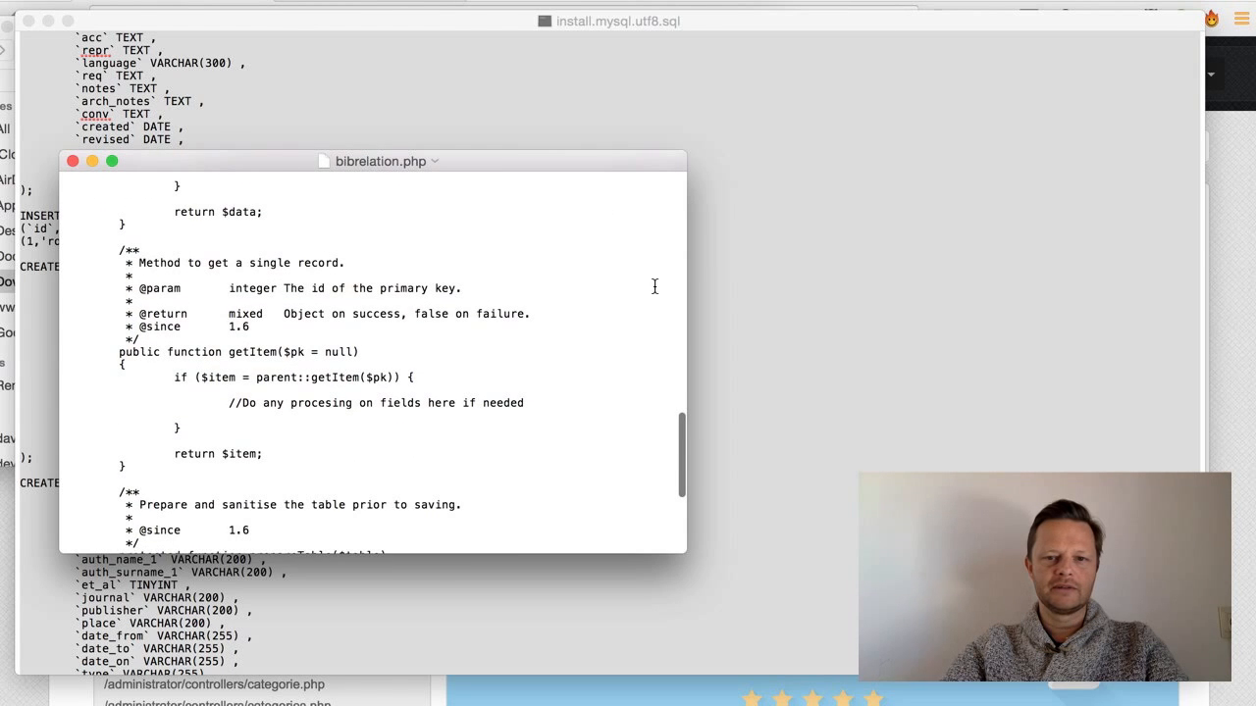
{"action": "left_click_drag", "start_coordinate": [684, 269], "coordinate": [1005, 269]}
{"action": "scroll", "coordinate": [728, 356], "scroll_direction": "up", "scroll_amount": 6}
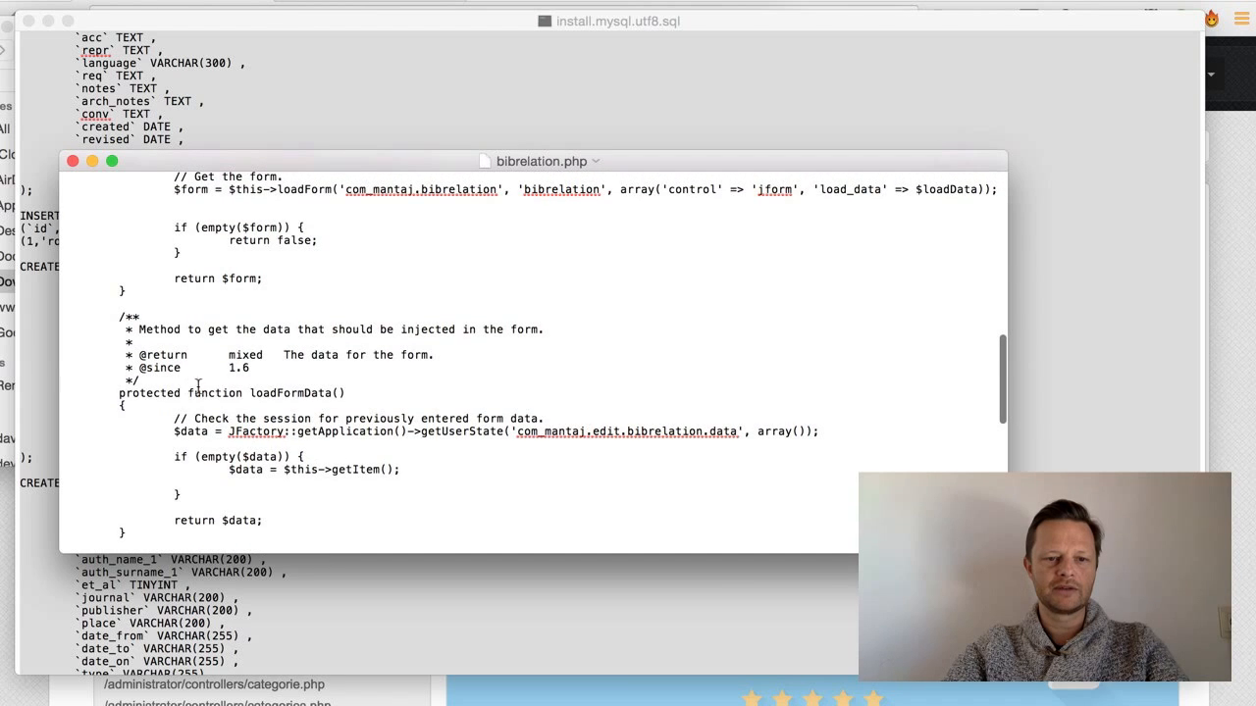
{"action": "scroll", "coordinate": [300, 436], "scroll_direction": "up", "scroll_amount": 15}
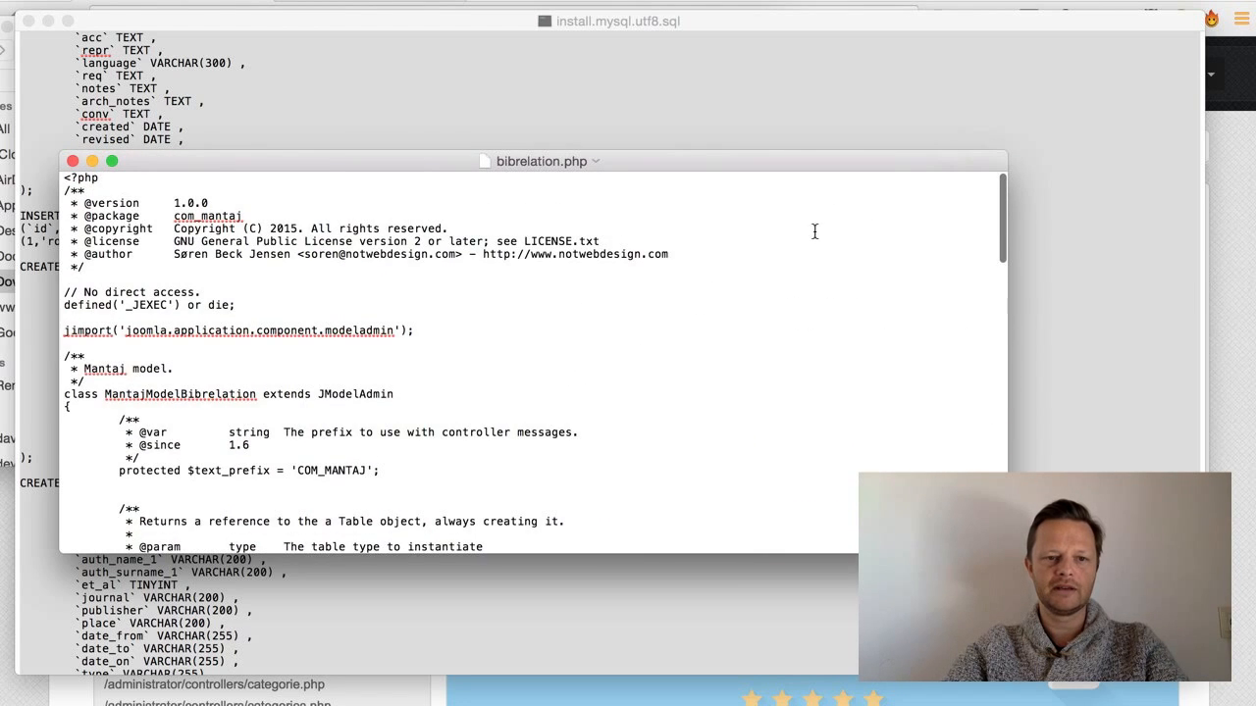
- Close bibrelation.php and the install.mysql.utf8.sql file in TextEdit
{"action": "left_click", "coordinate": [72, 161]}
{"action": "key", "text": "super+a"}
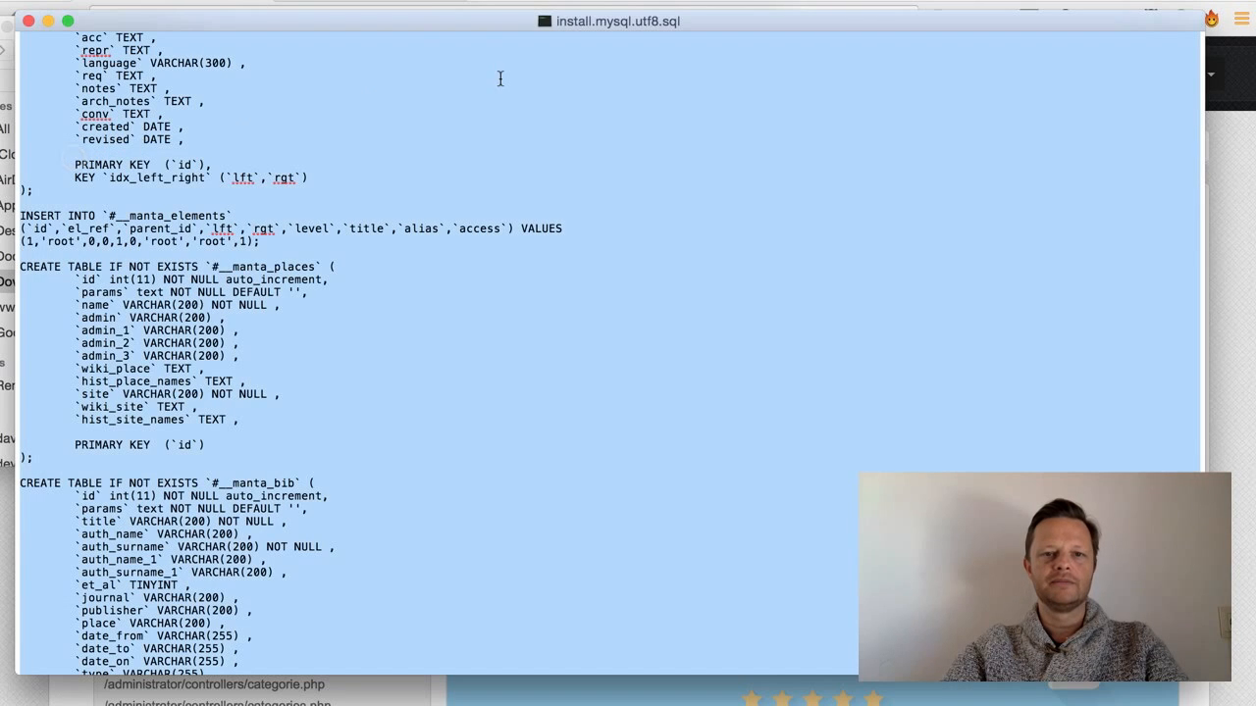
{"action": "left_click", "coordinate": [28, 21]}
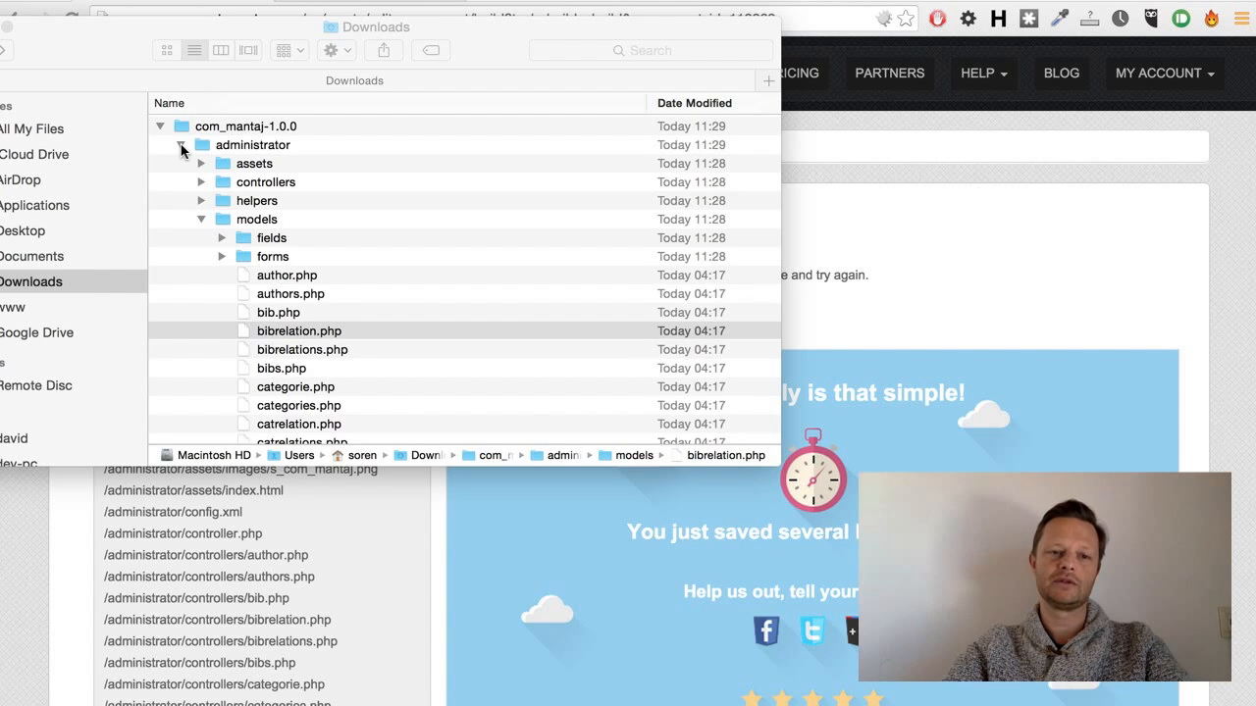
- Switch back to the com_mantaj build page in Chrome and look over its list of added files
{"action": "left_click", "coordinate": [955, 202]}
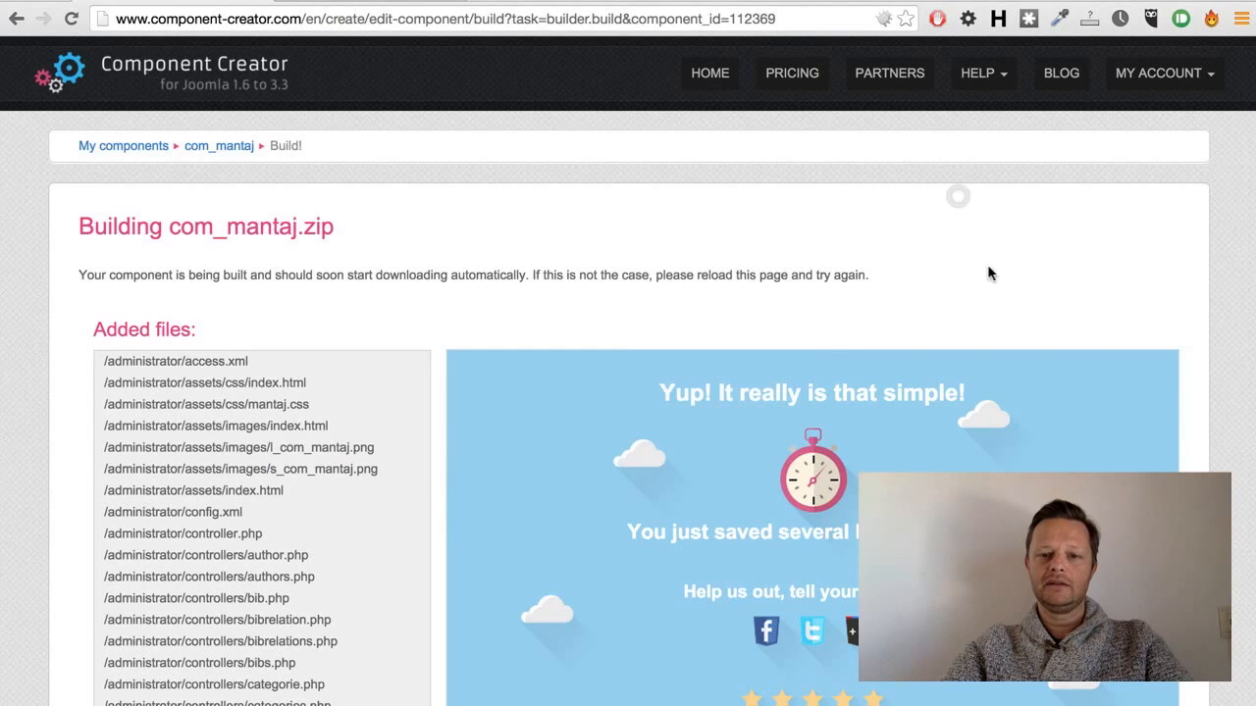
{"action": "scroll", "coordinate": [1084, 265], "scroll_direction": "down", "scroll_amount": 5}
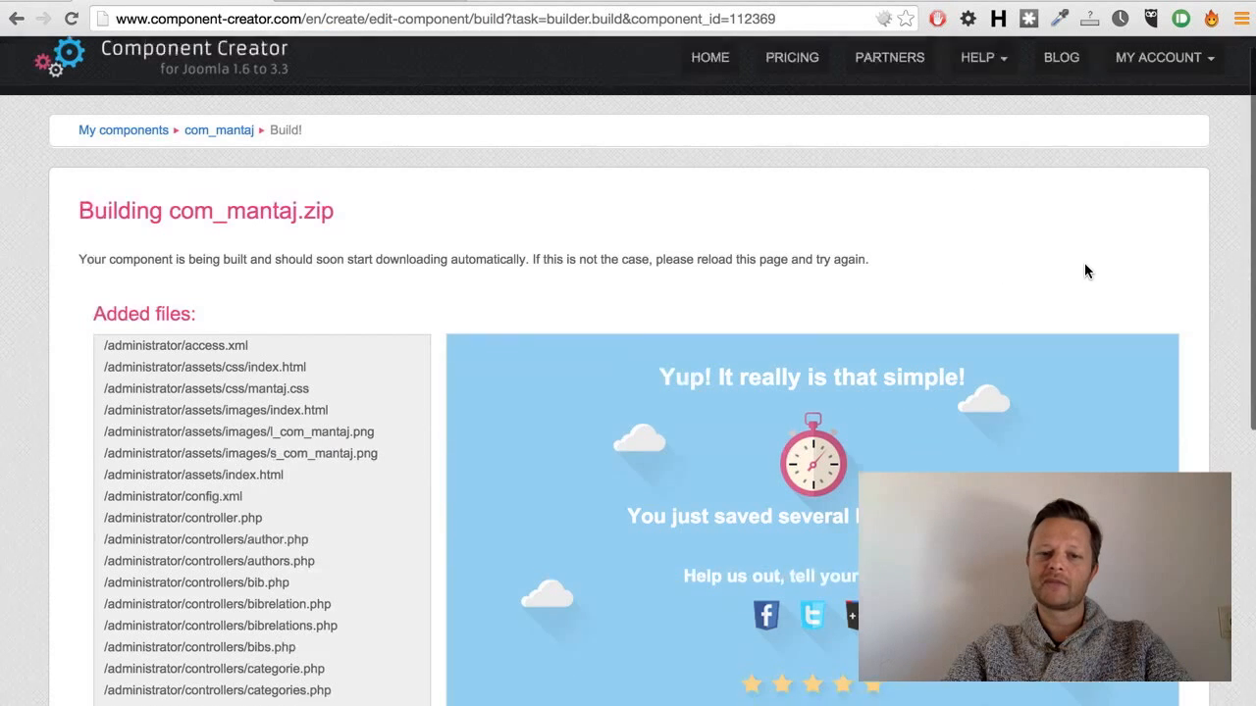
{"action": "scroll", "coordinate": [1089, 269], "scroll_direction": "down", "scroll_amount": 2}
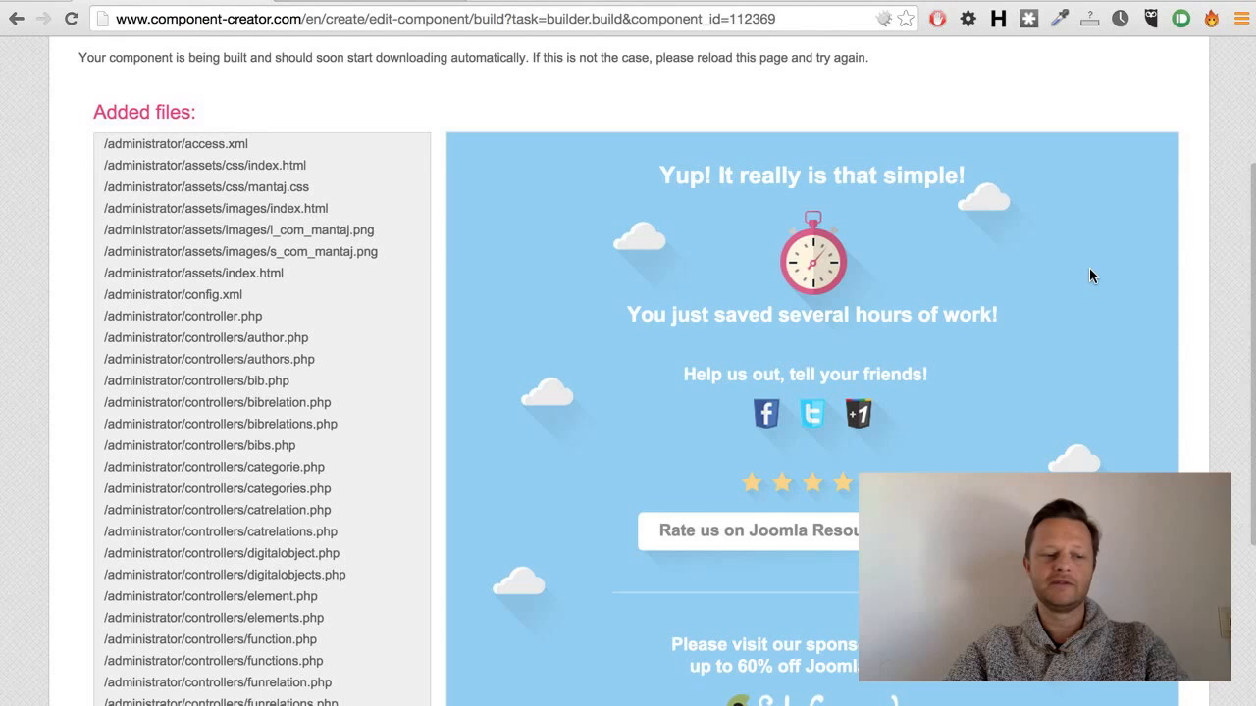